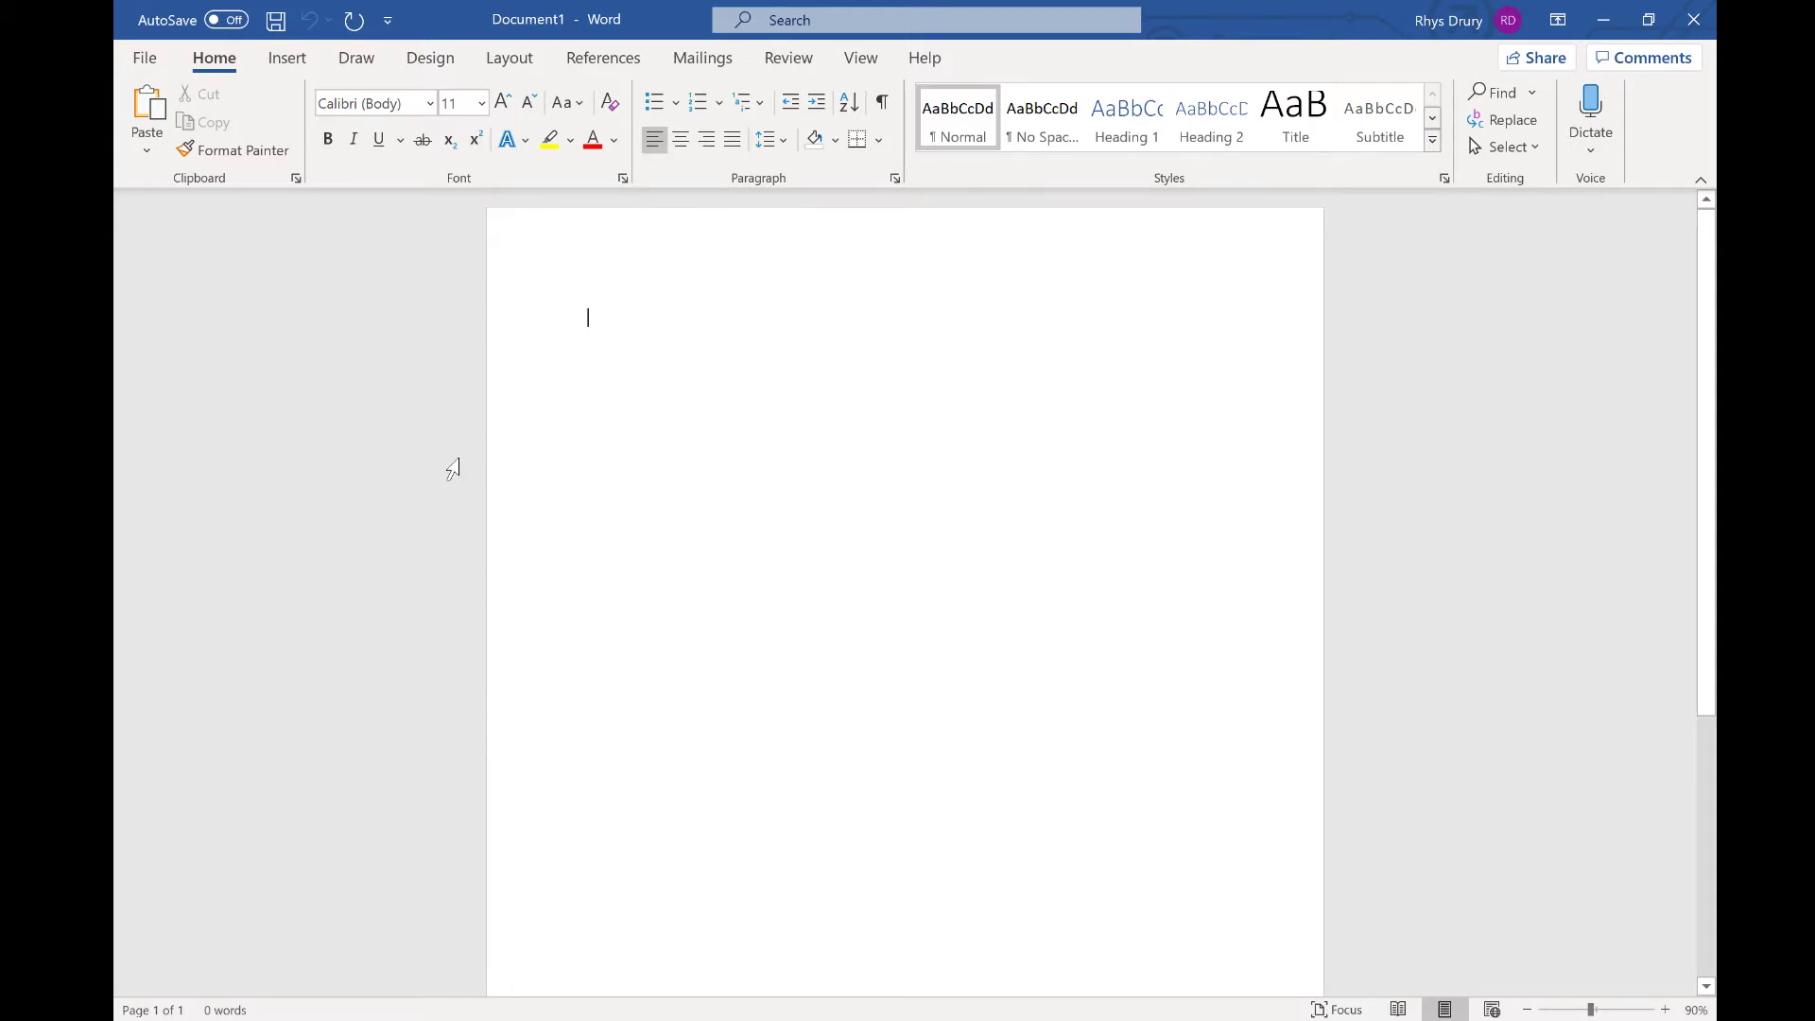
Insert a three-column, five-row table from the Insert tab's table grid
click(293, 57)
click(287, 144)
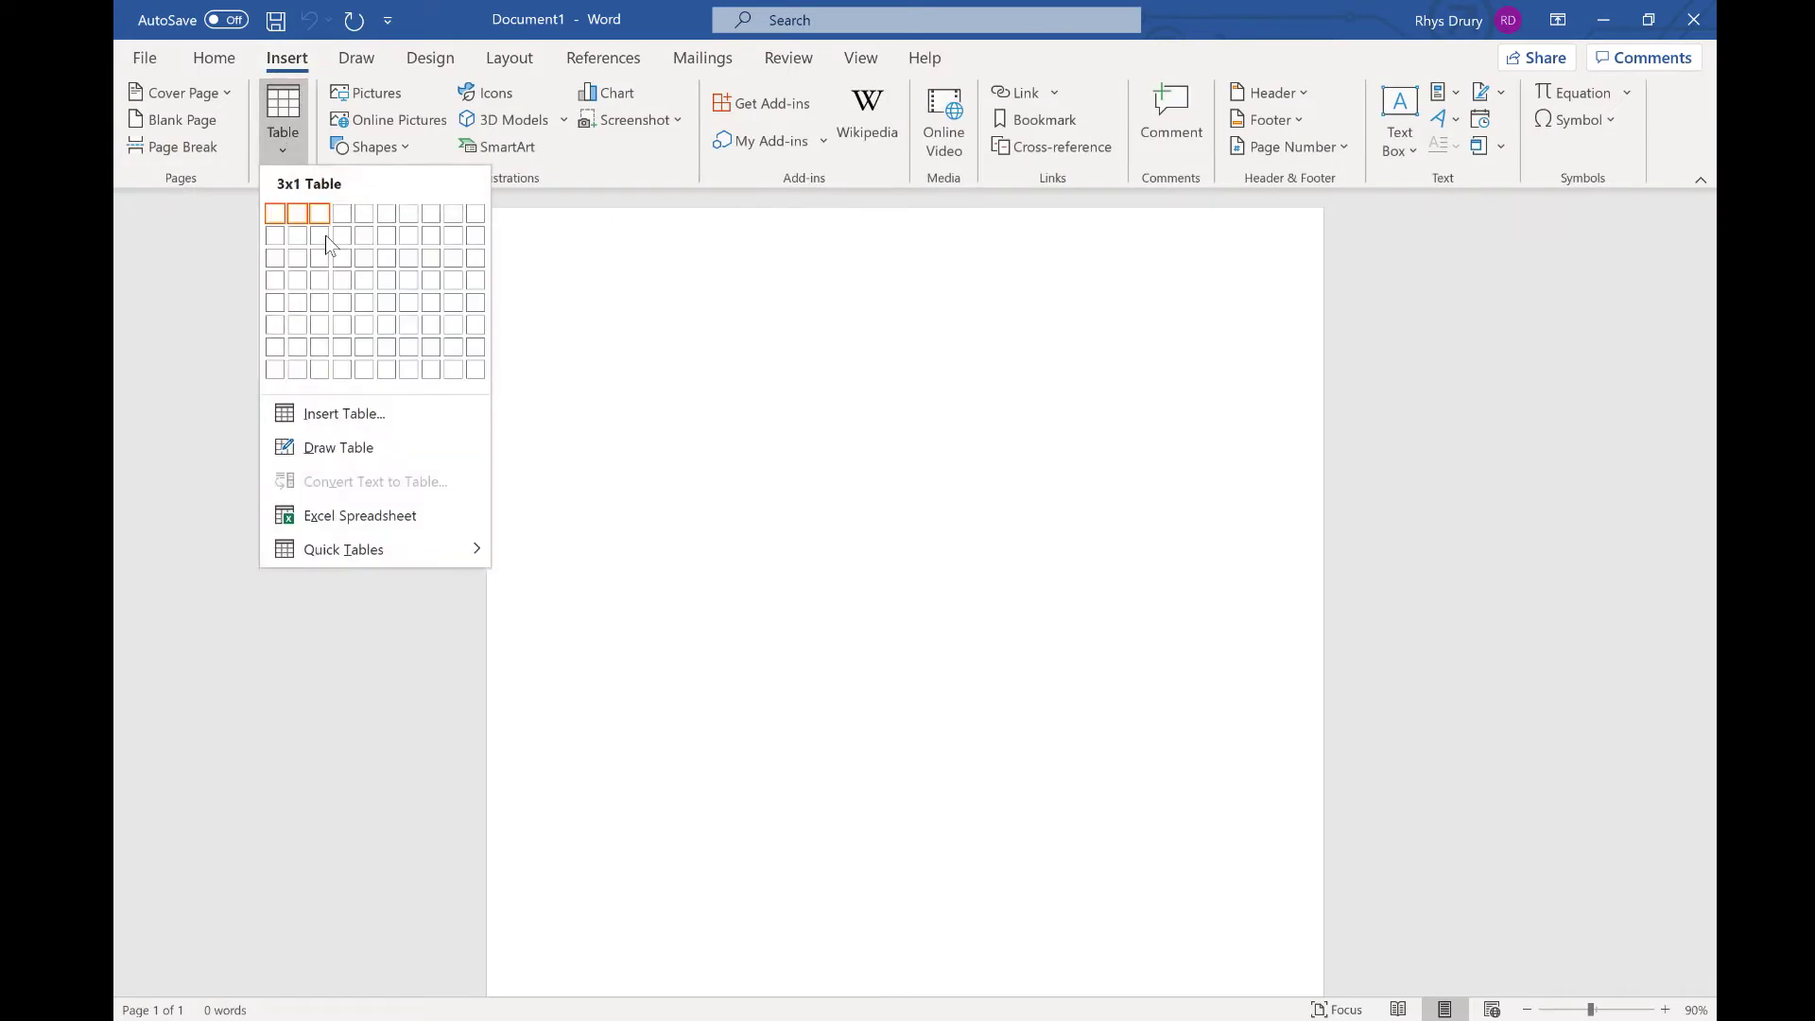
click(318, 236)
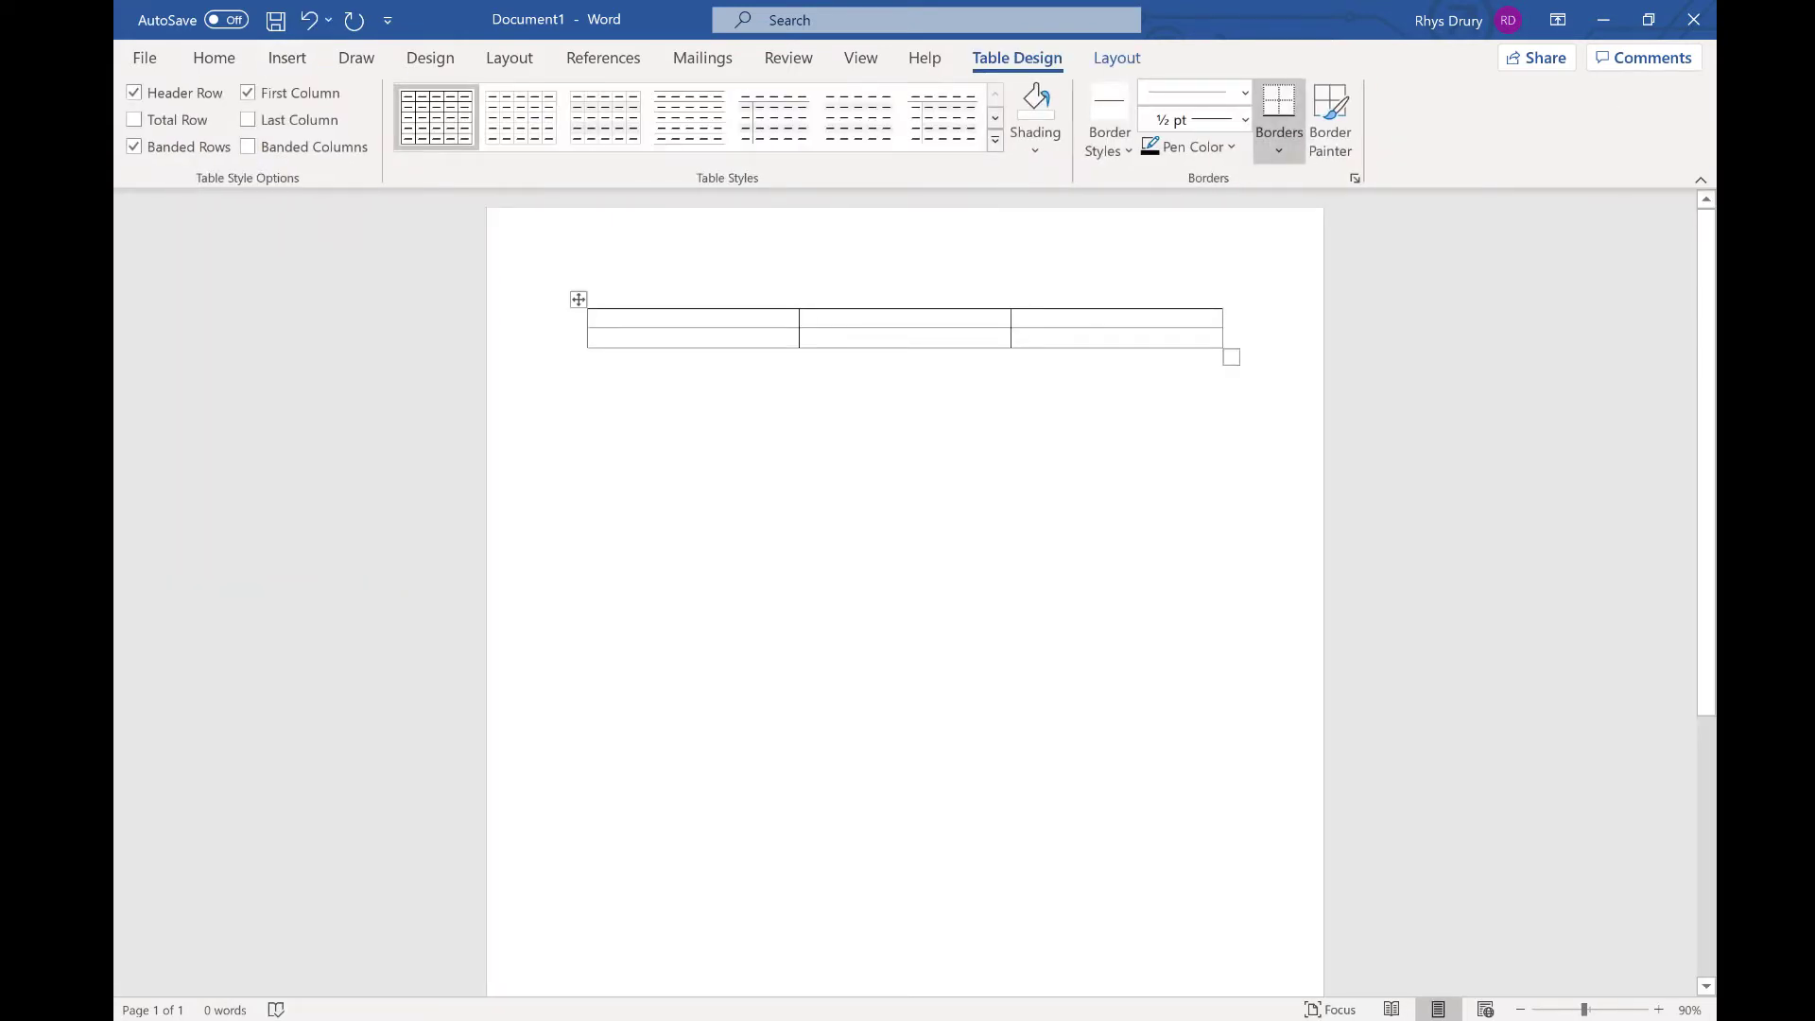
key(ctrl+z)
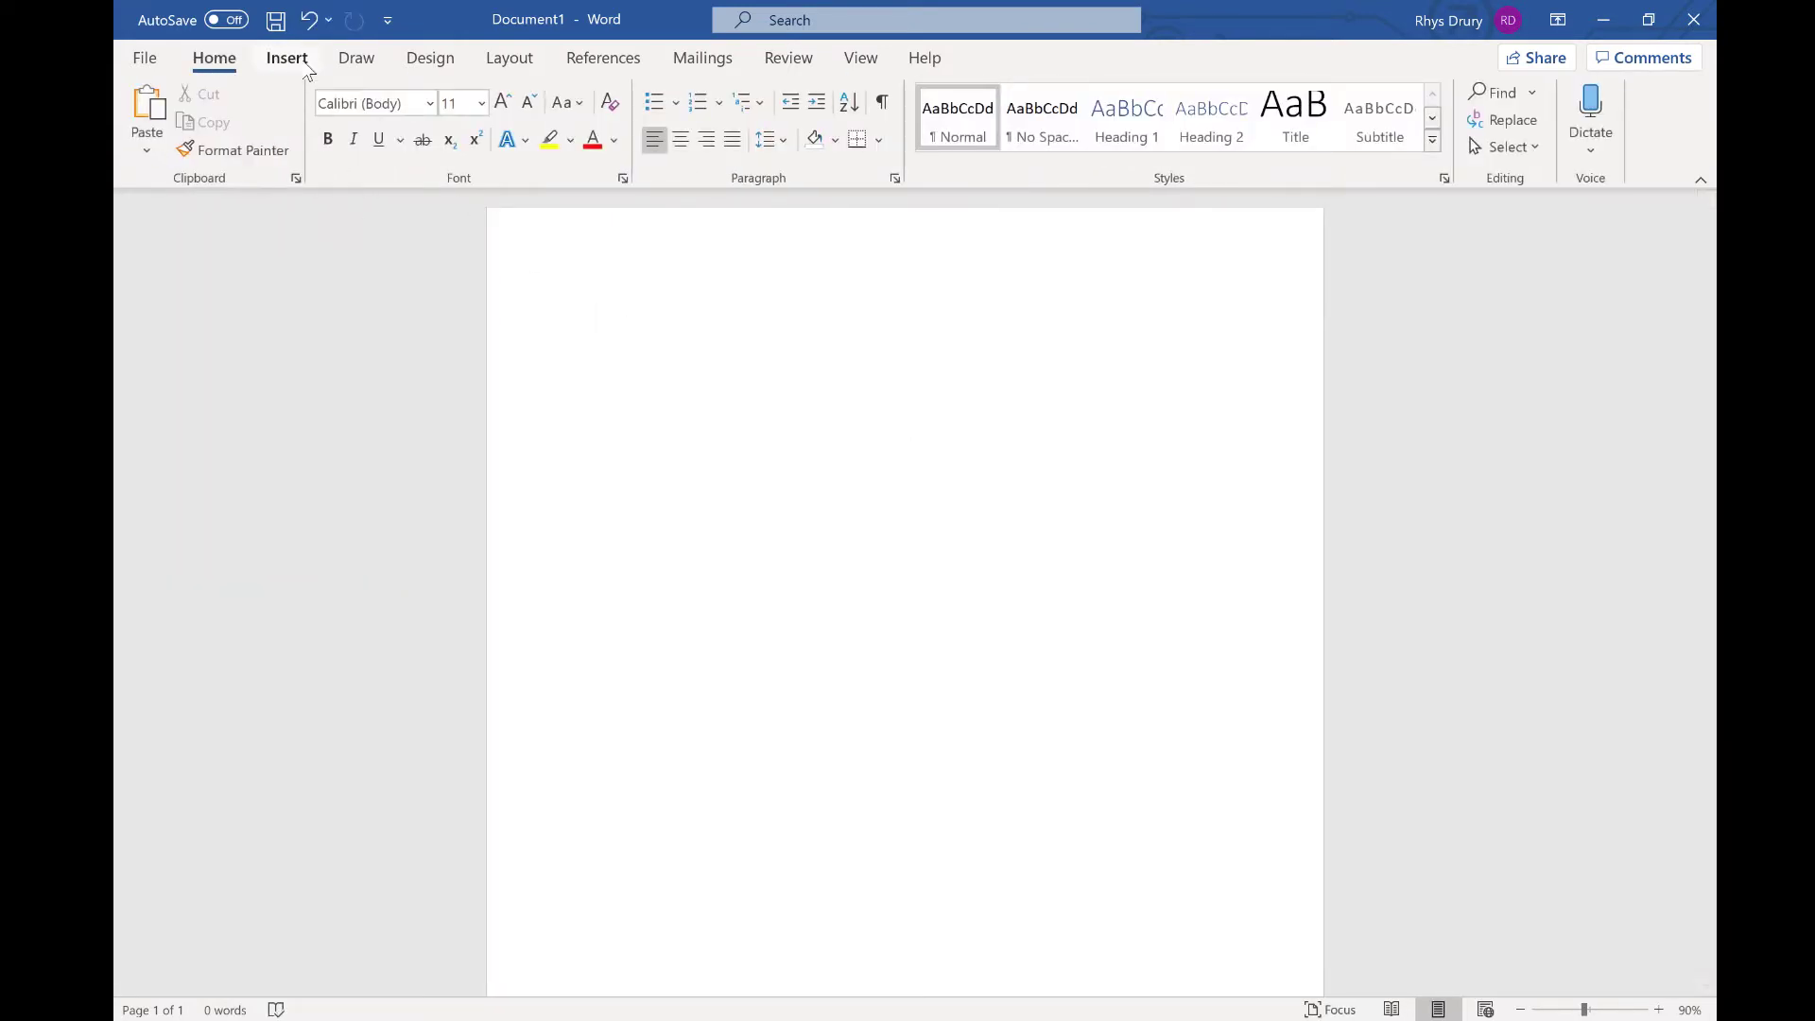
click(287, 58)
click(281, 132)
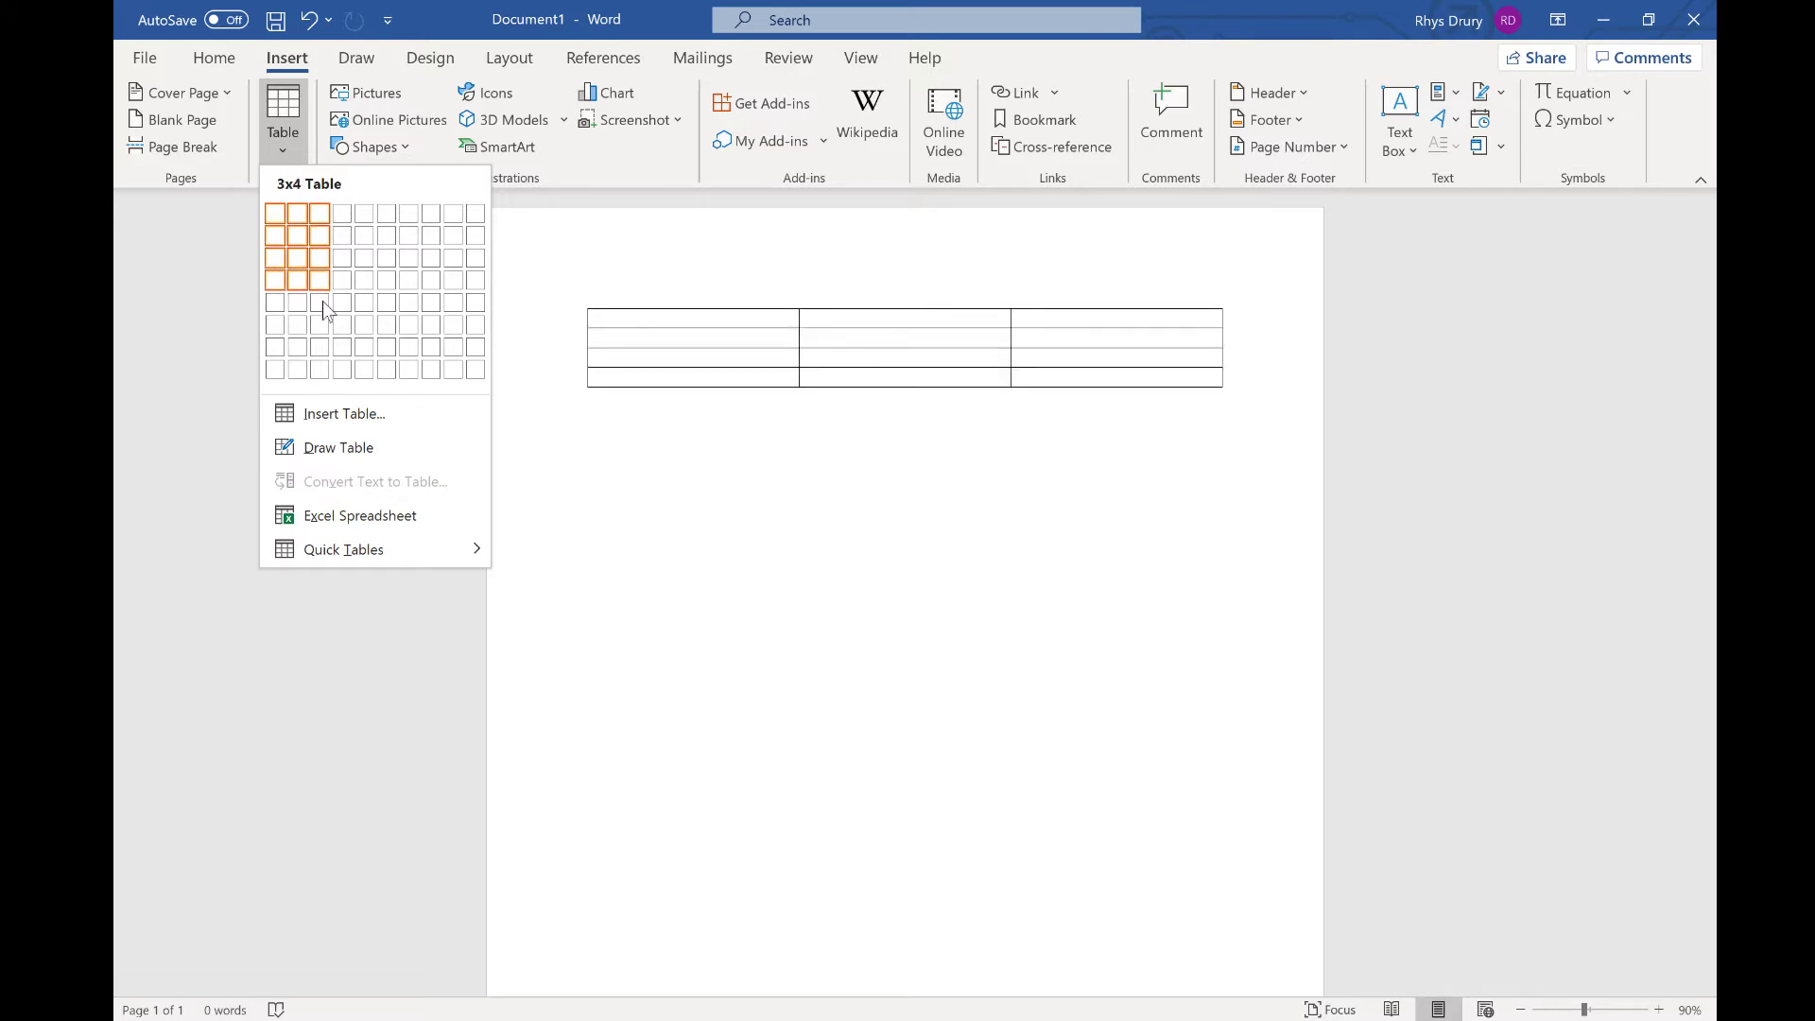
key(Escape)
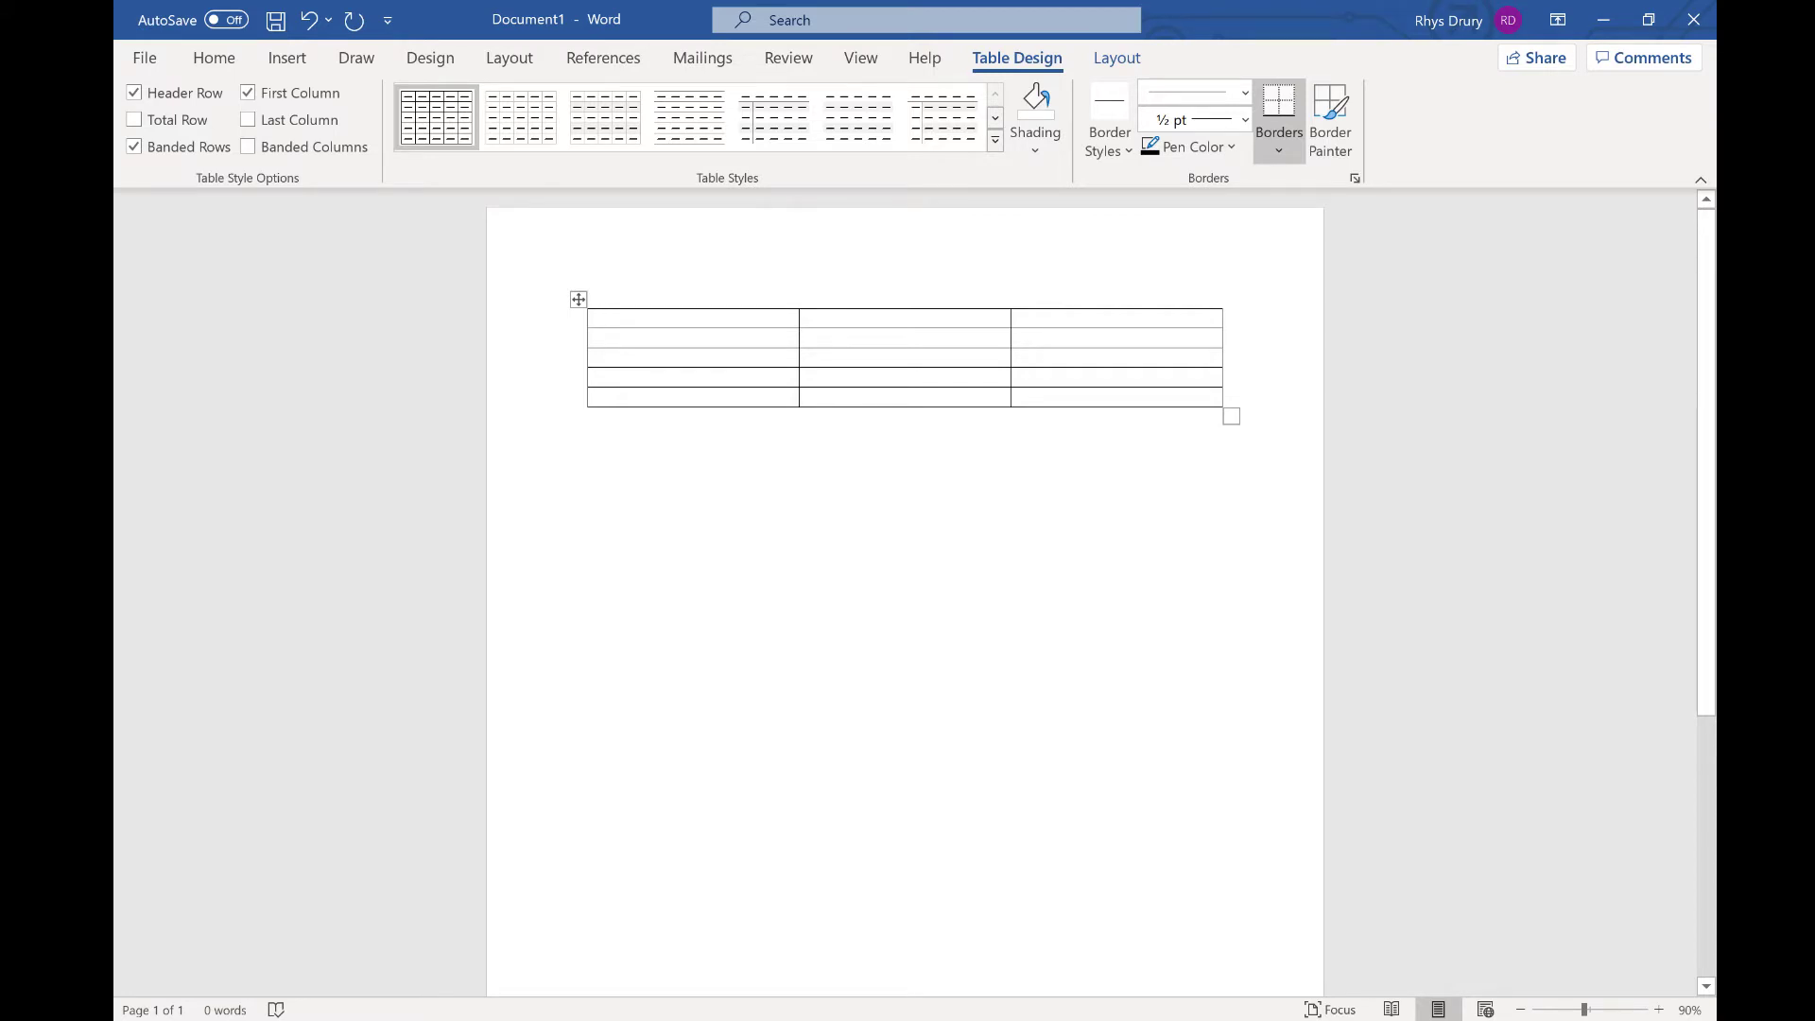
Type Heading 1, Heading 2 and Heading 3 across the table's top row
text(Heading 1)
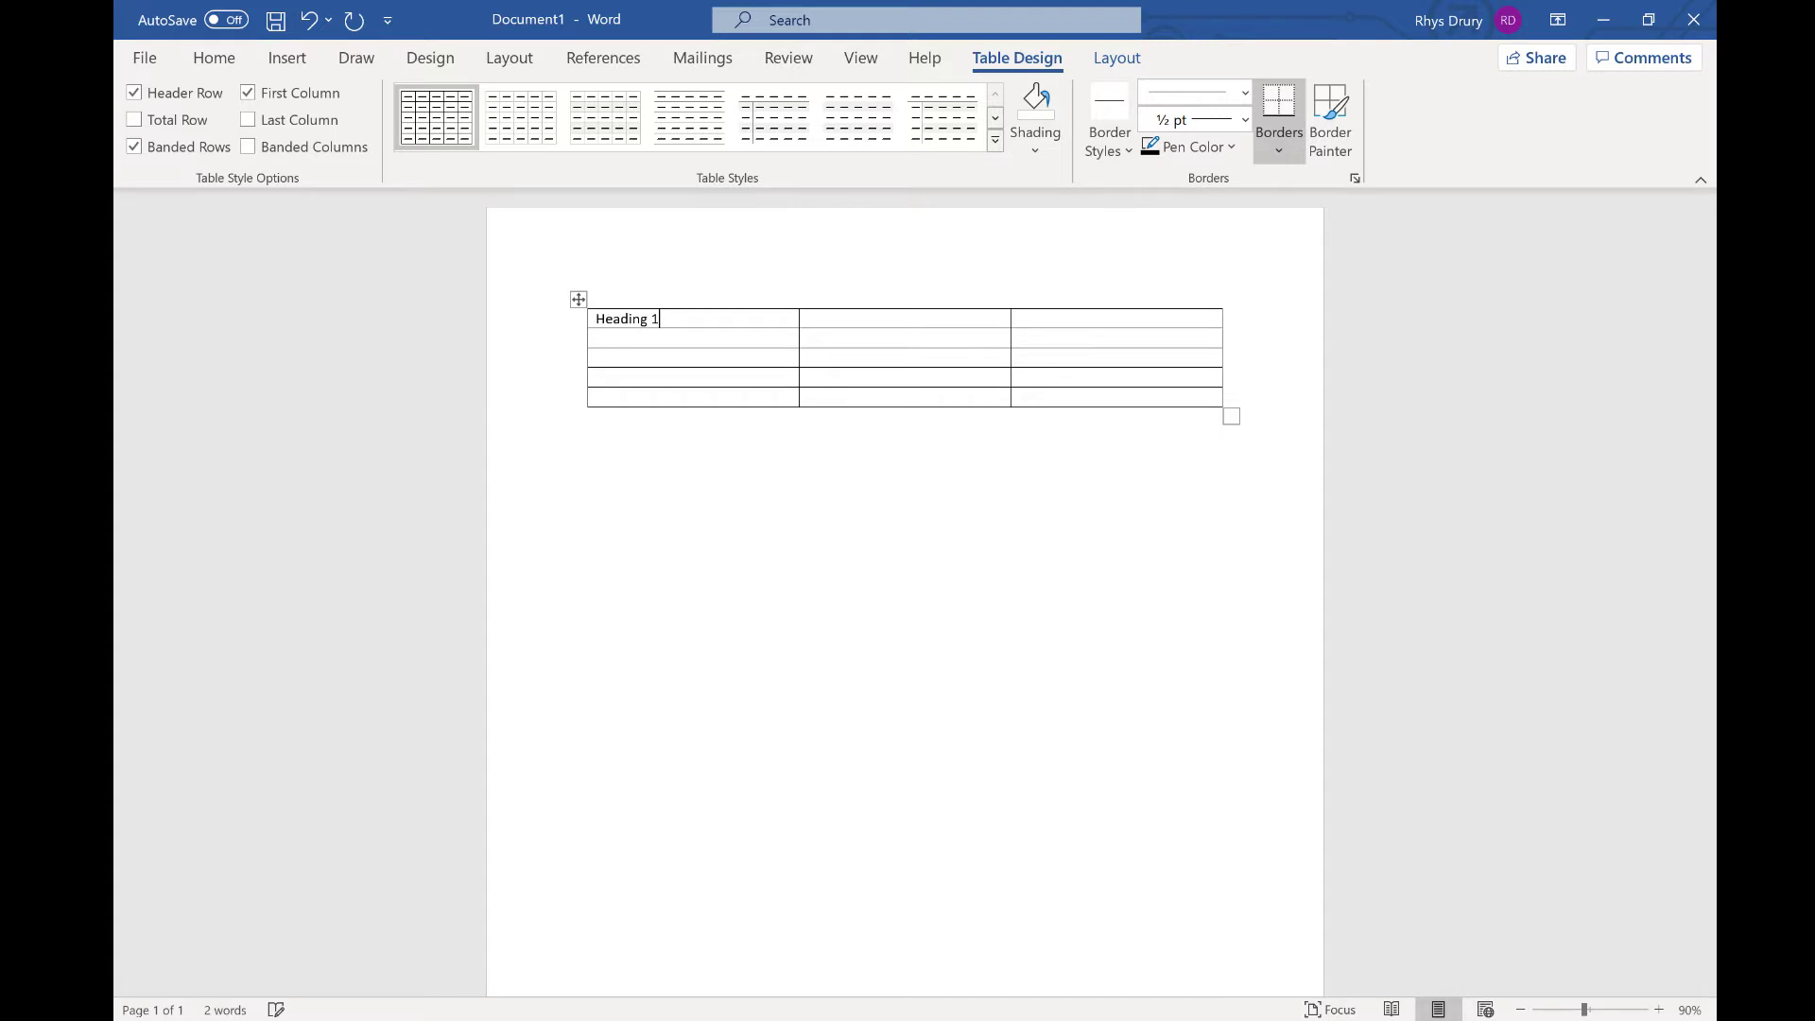
click(898, 319)
text(Heading 2)
click(1093, 324)
text(Heading 3)
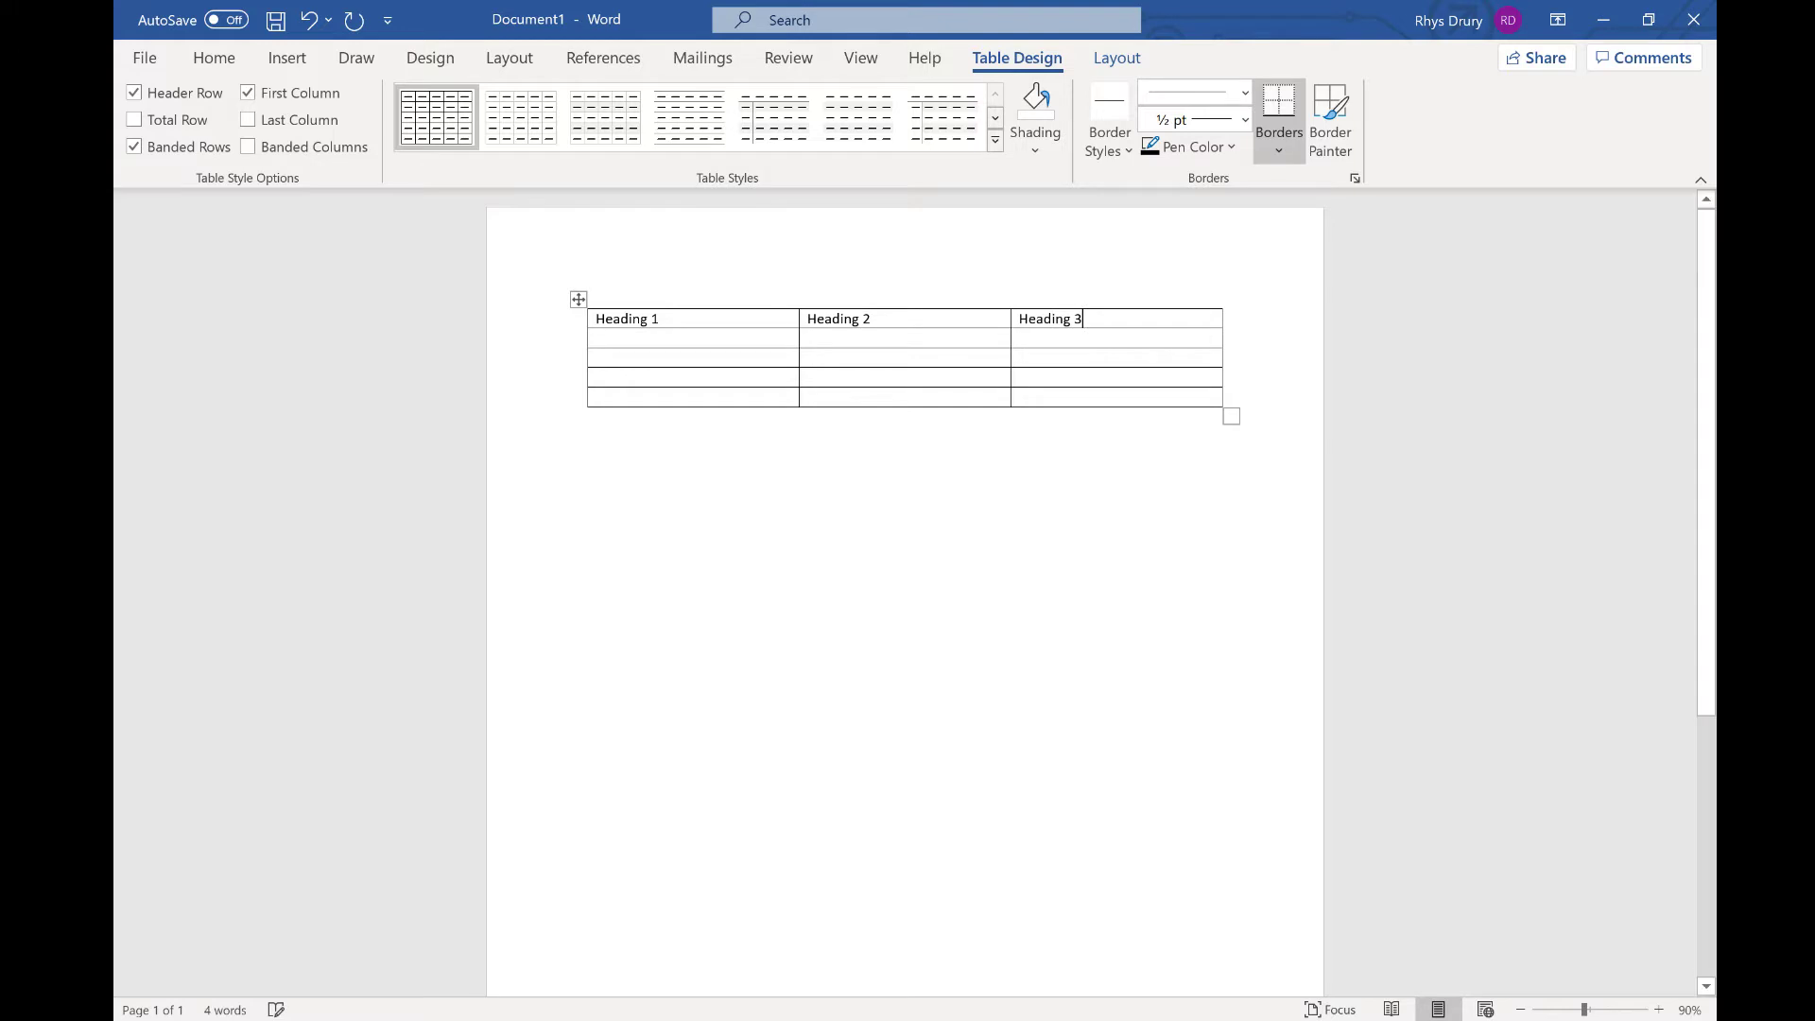
Type 'text' in the first body cell, then paste it into every body cell
click(762, 347)
text(text)
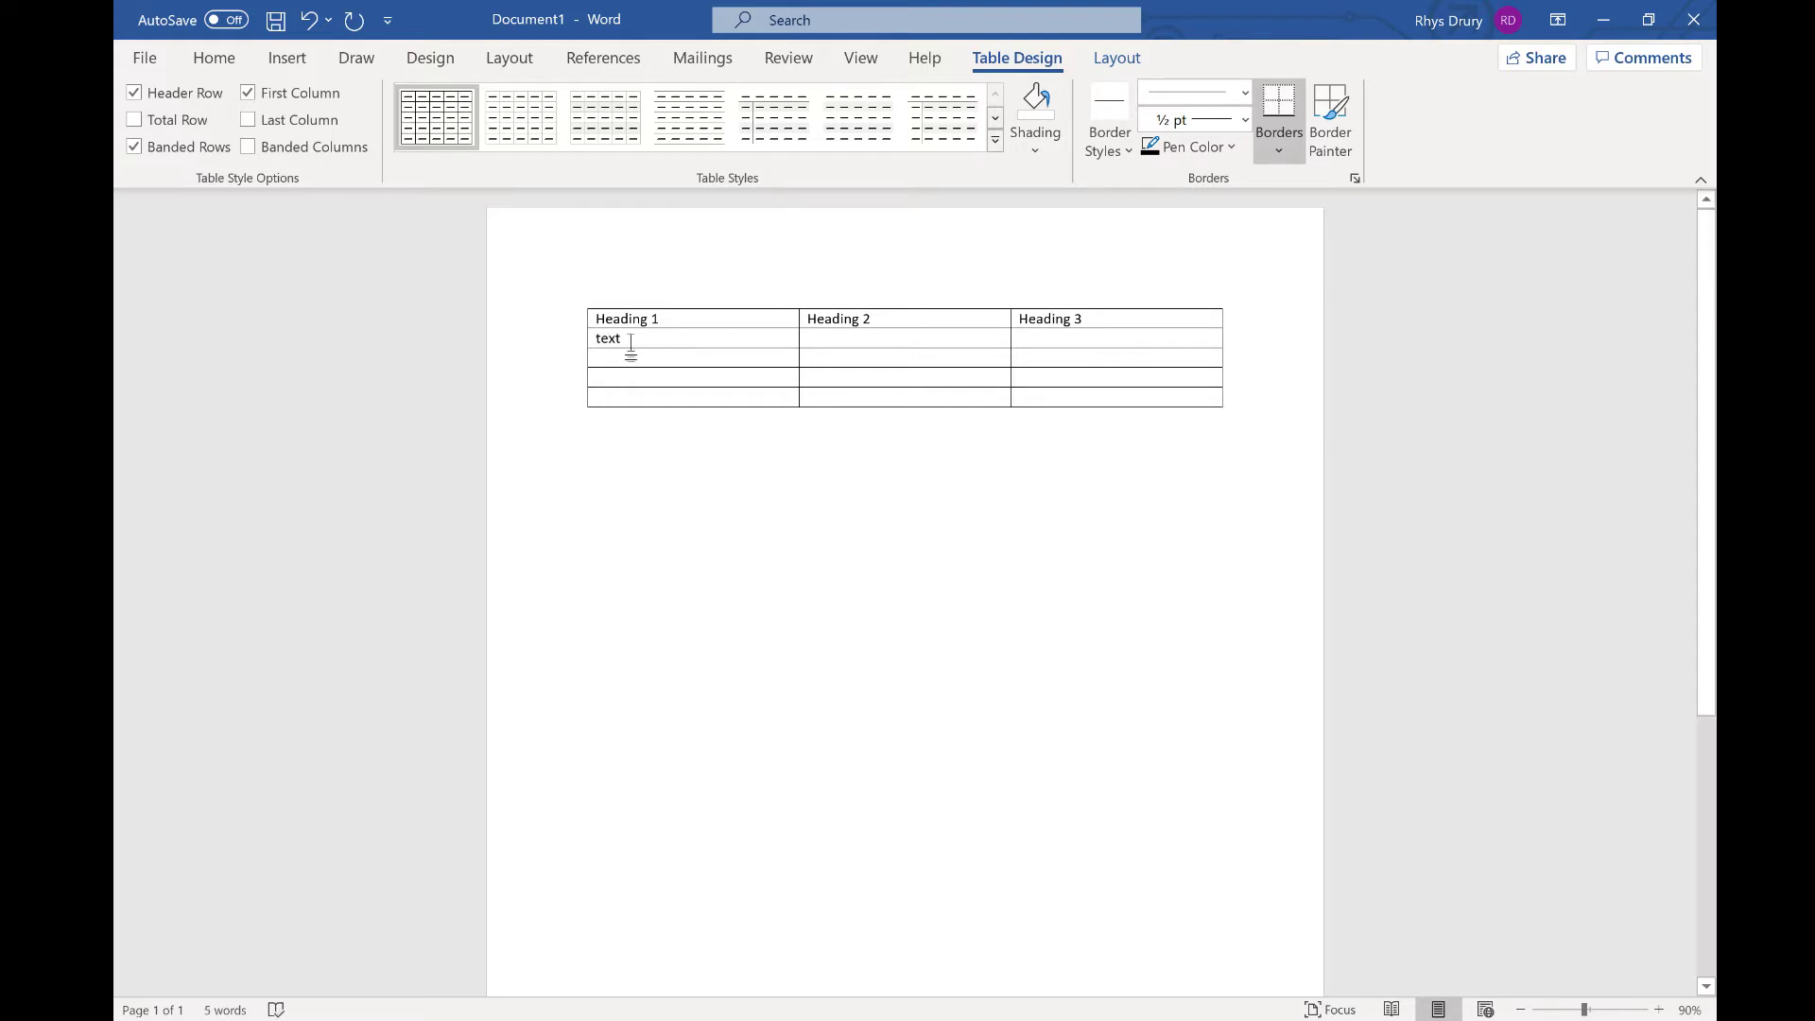
drag(627, 351, 603, 350)
key(ctrl+c)
drag(1021, 395, 737, 359)
key(ctrl+v)
click(932, 482)
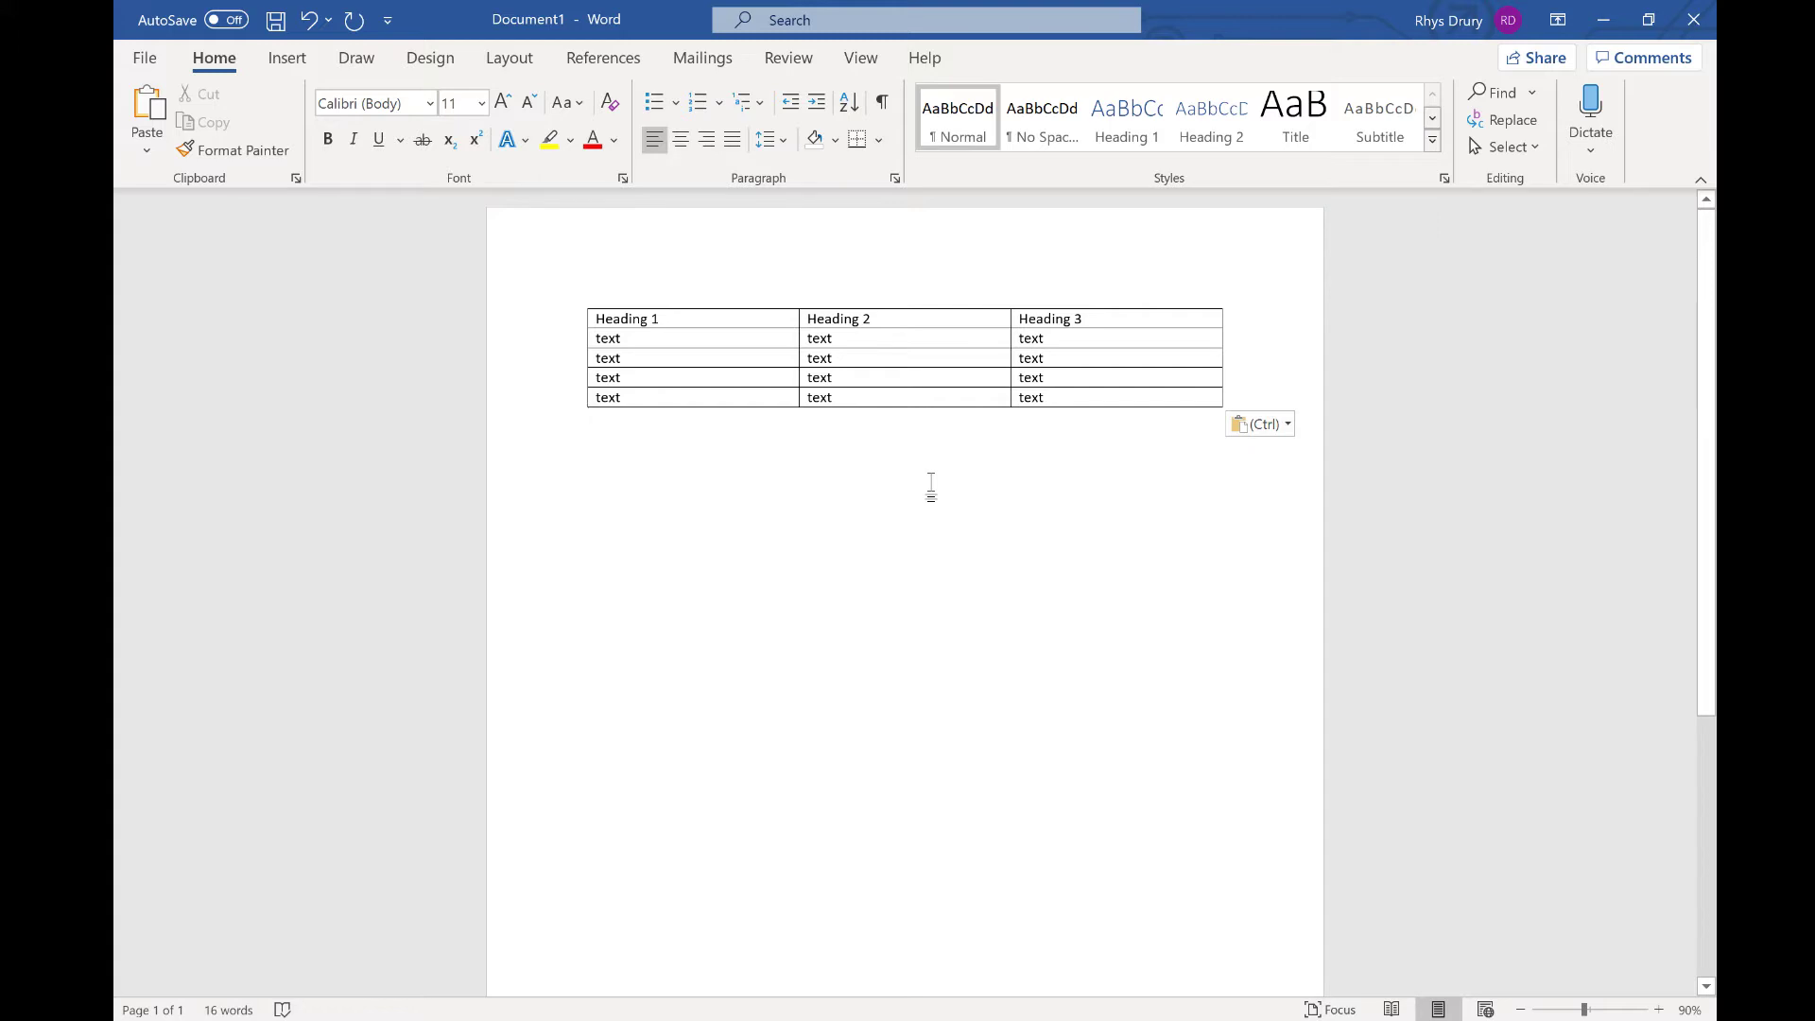
Add a new empty column to the right of the Heading 3 column
click(1084, 320)
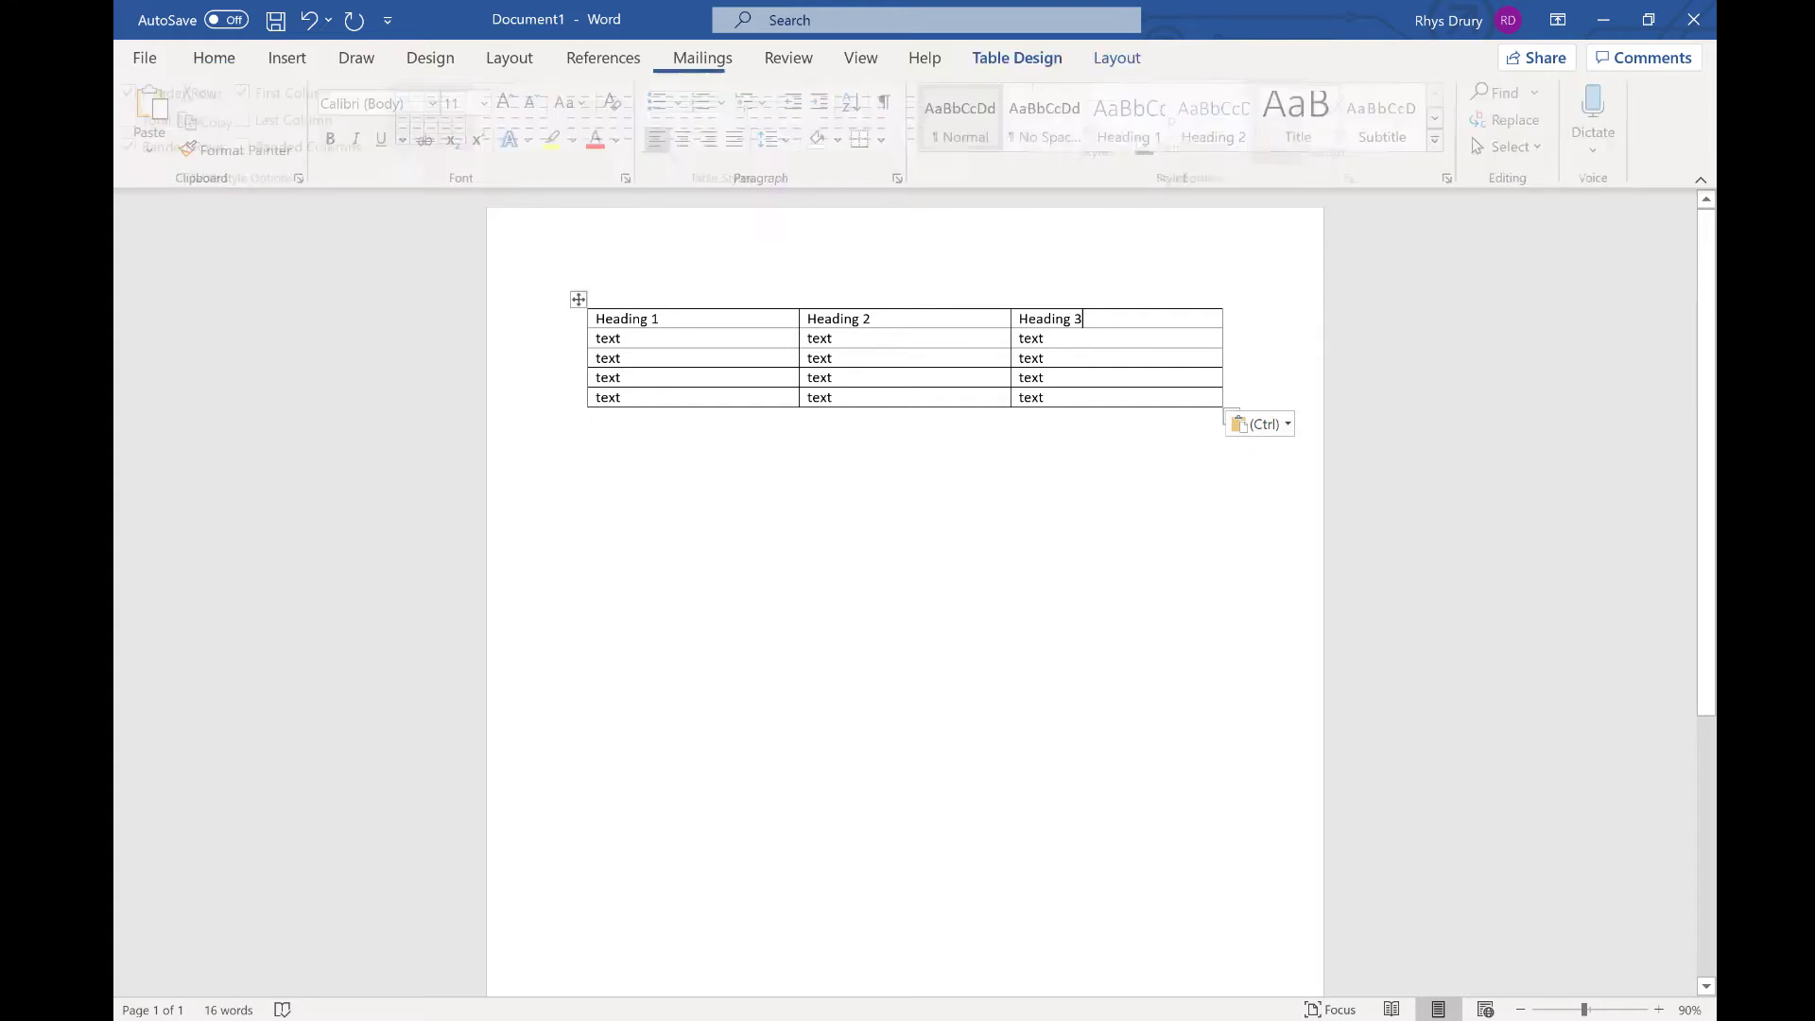
right_click(1102, 321)
click(1406, 275)
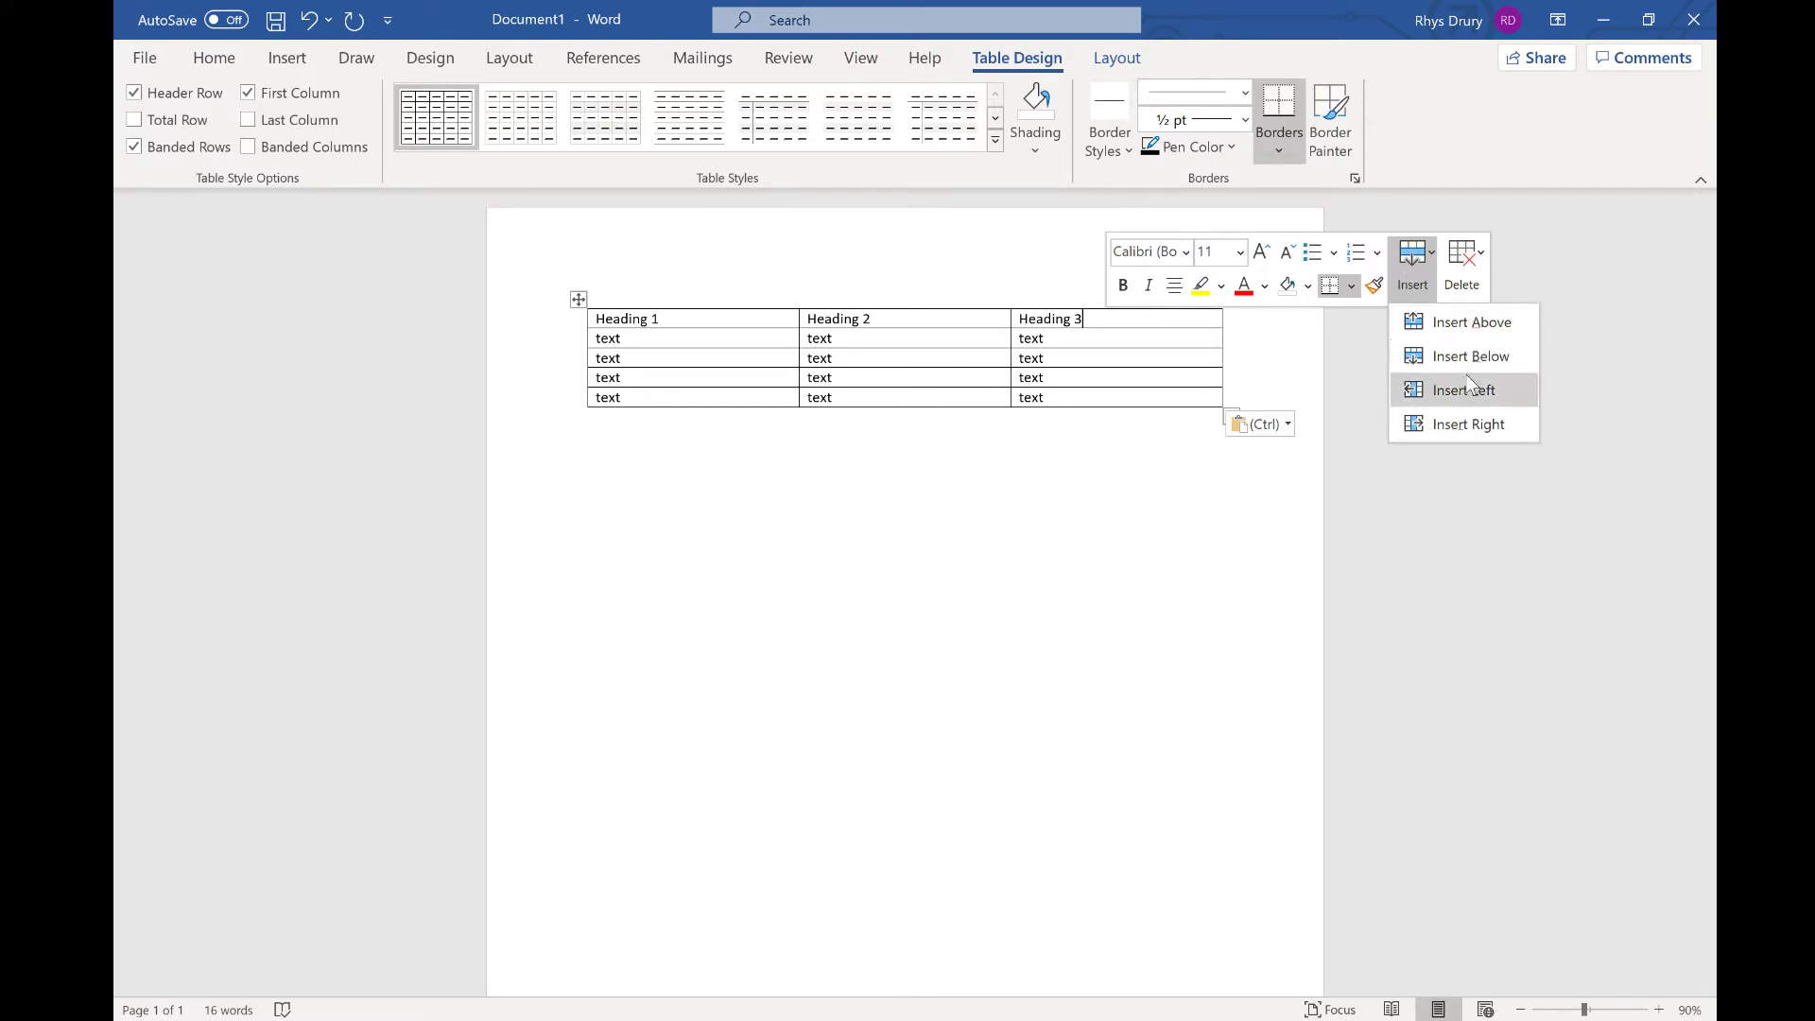
click(1477, 421)
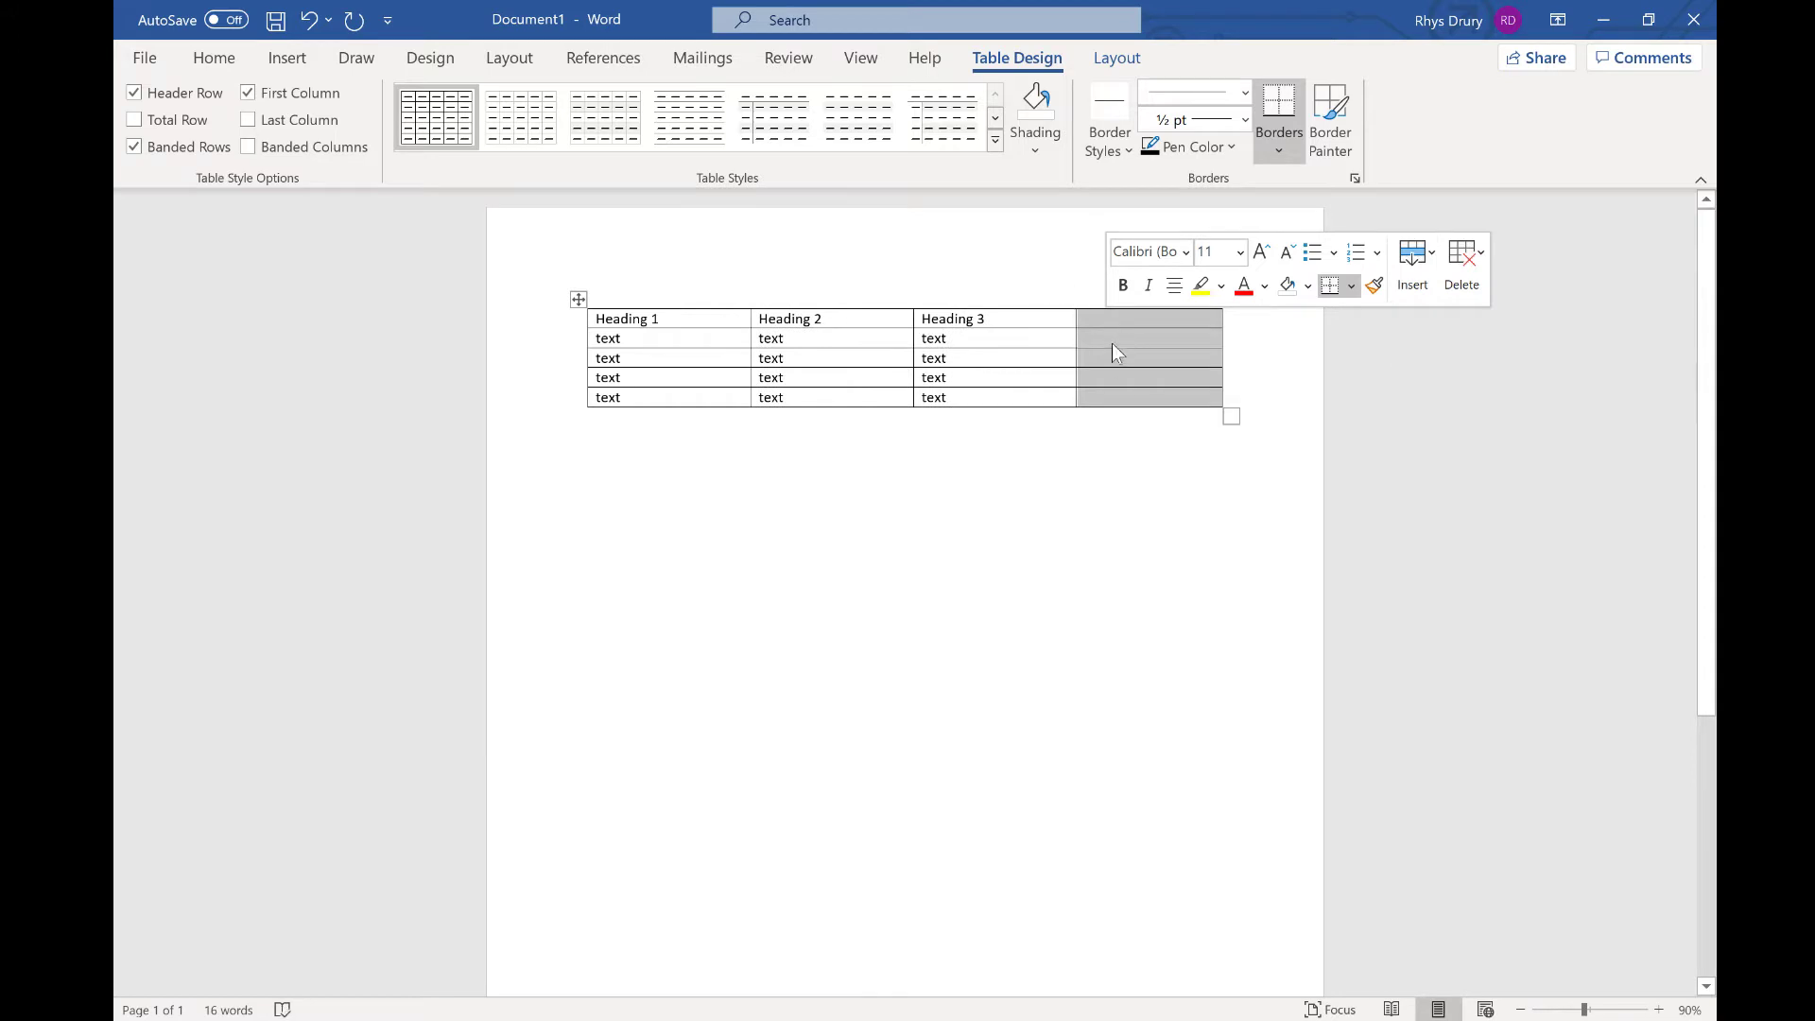
Add empty rows at the bottom of the table using Insert Below and Tab
click(1127, 399)
right_click(1129, 403)
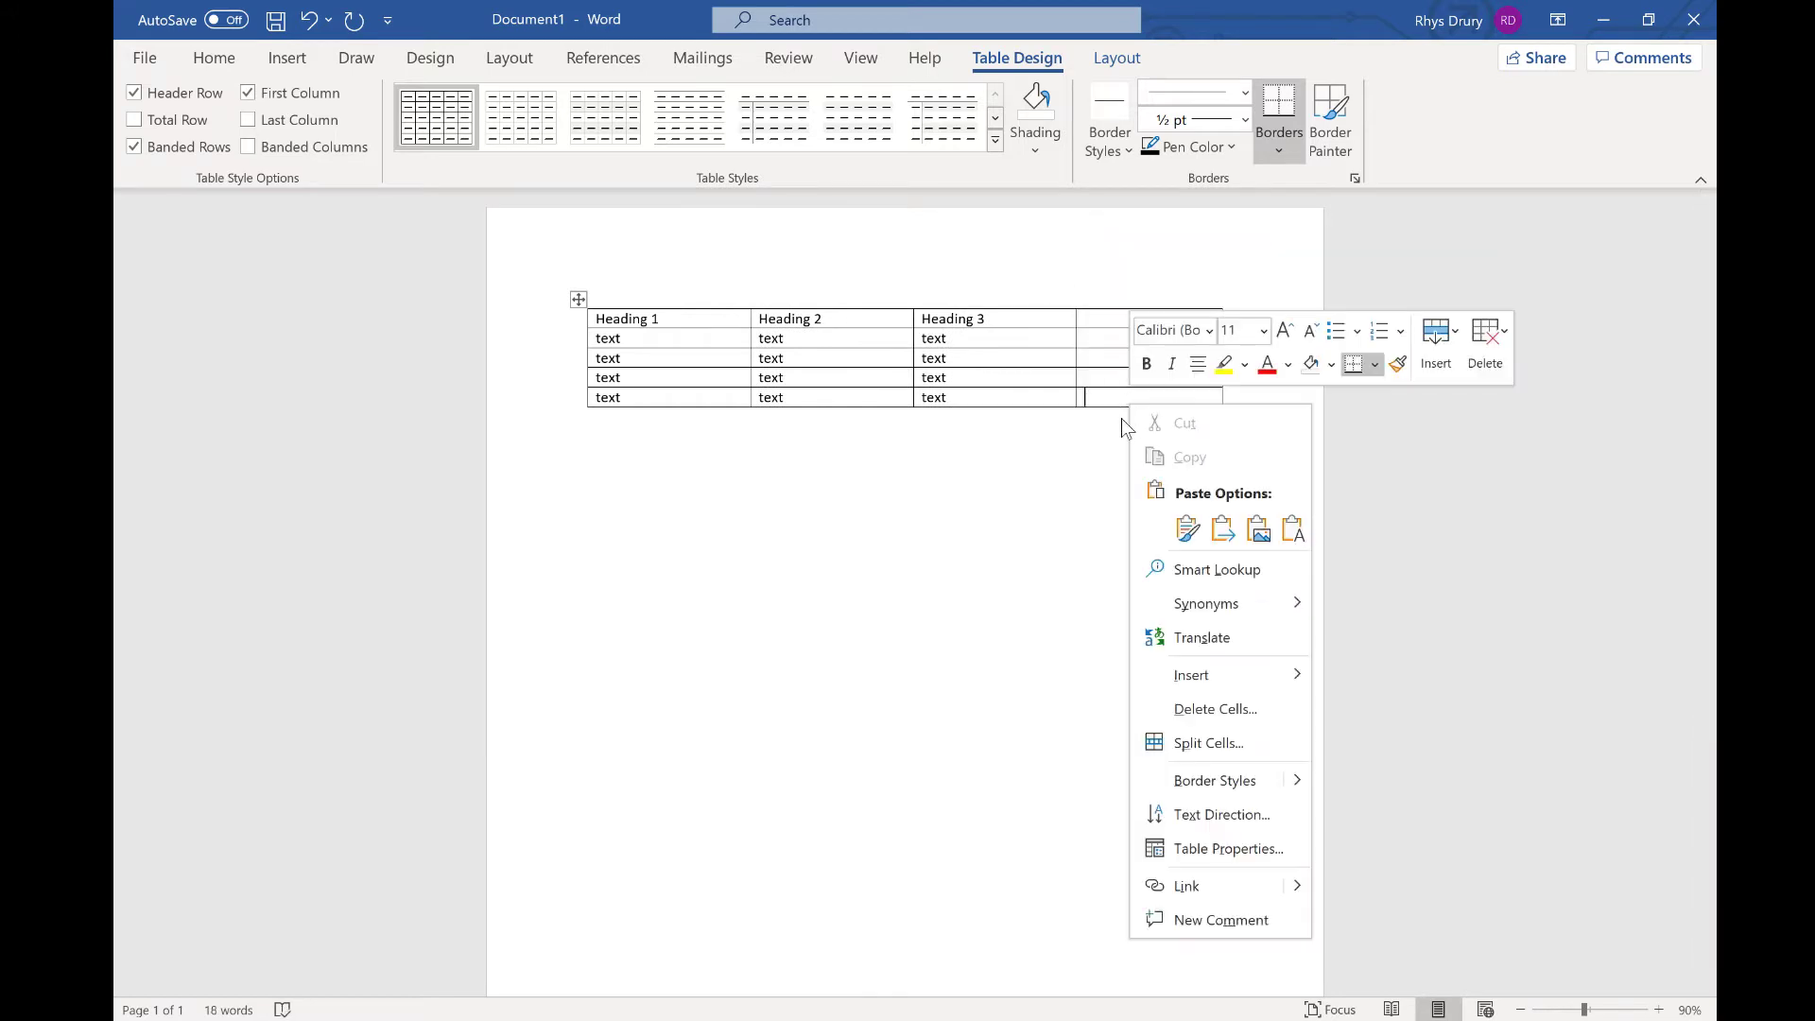
click(1427, 367)
click(1471, 430)
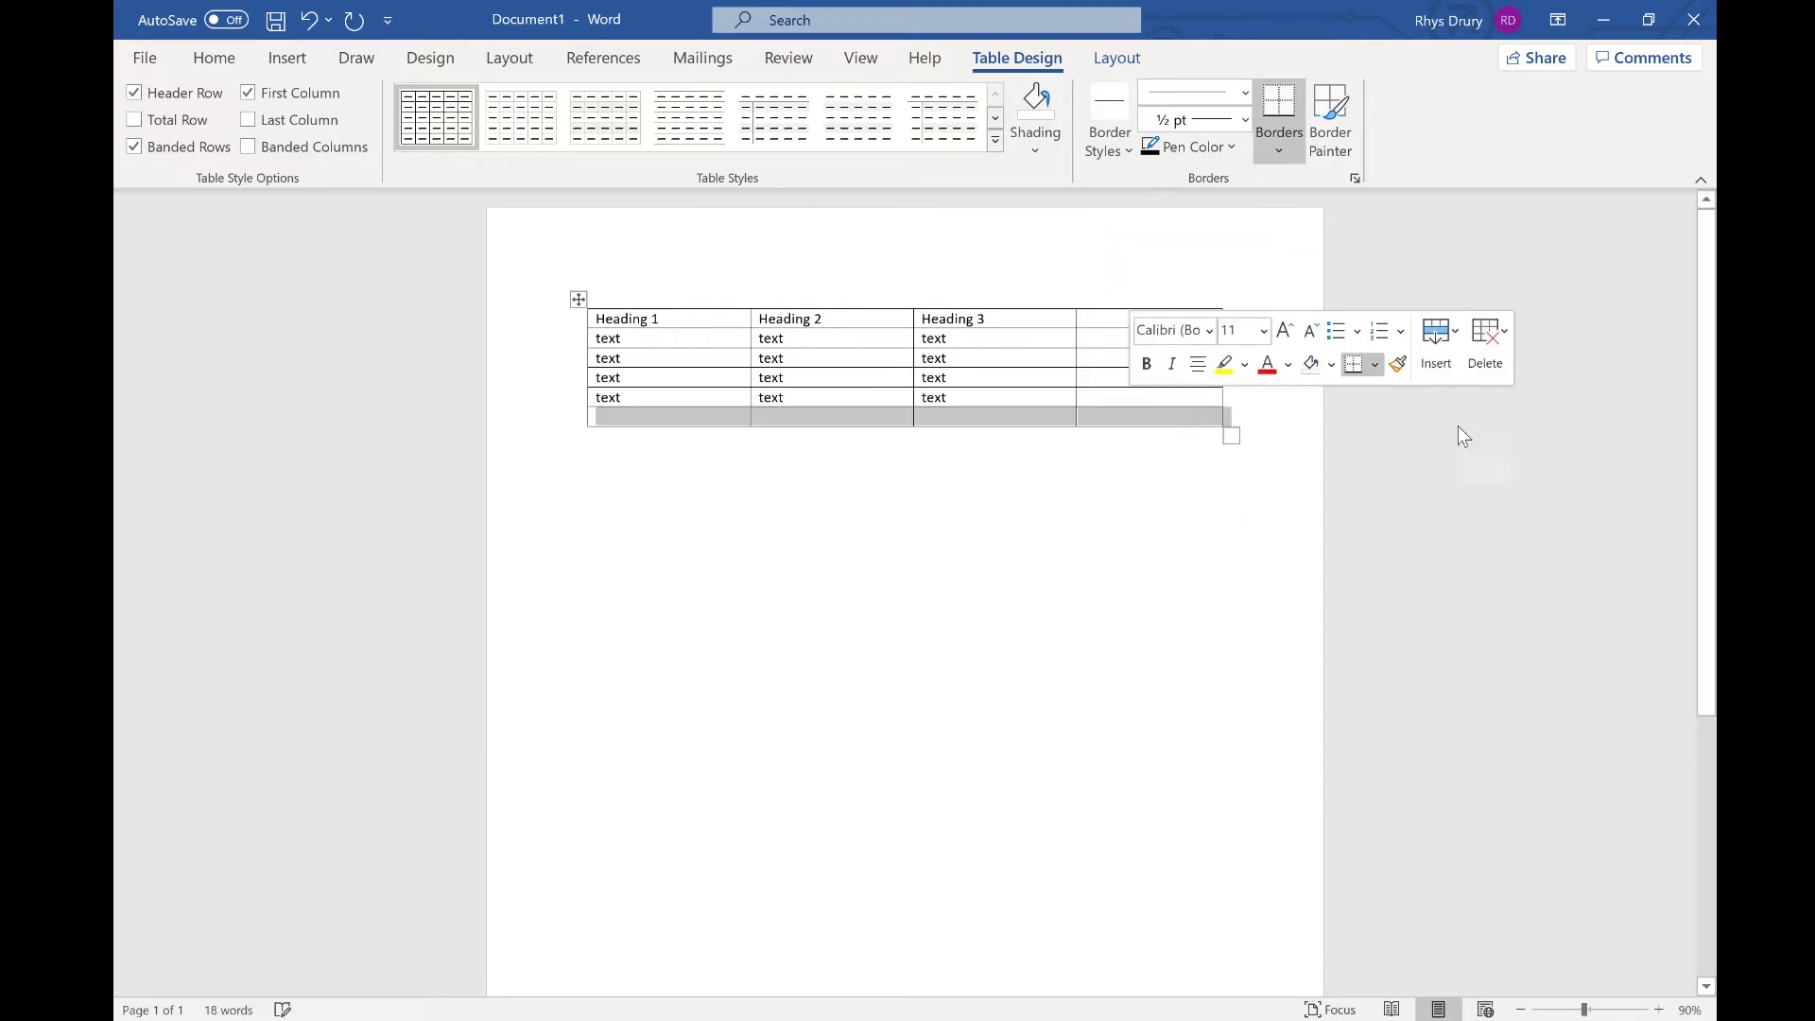
click(1179, 420)
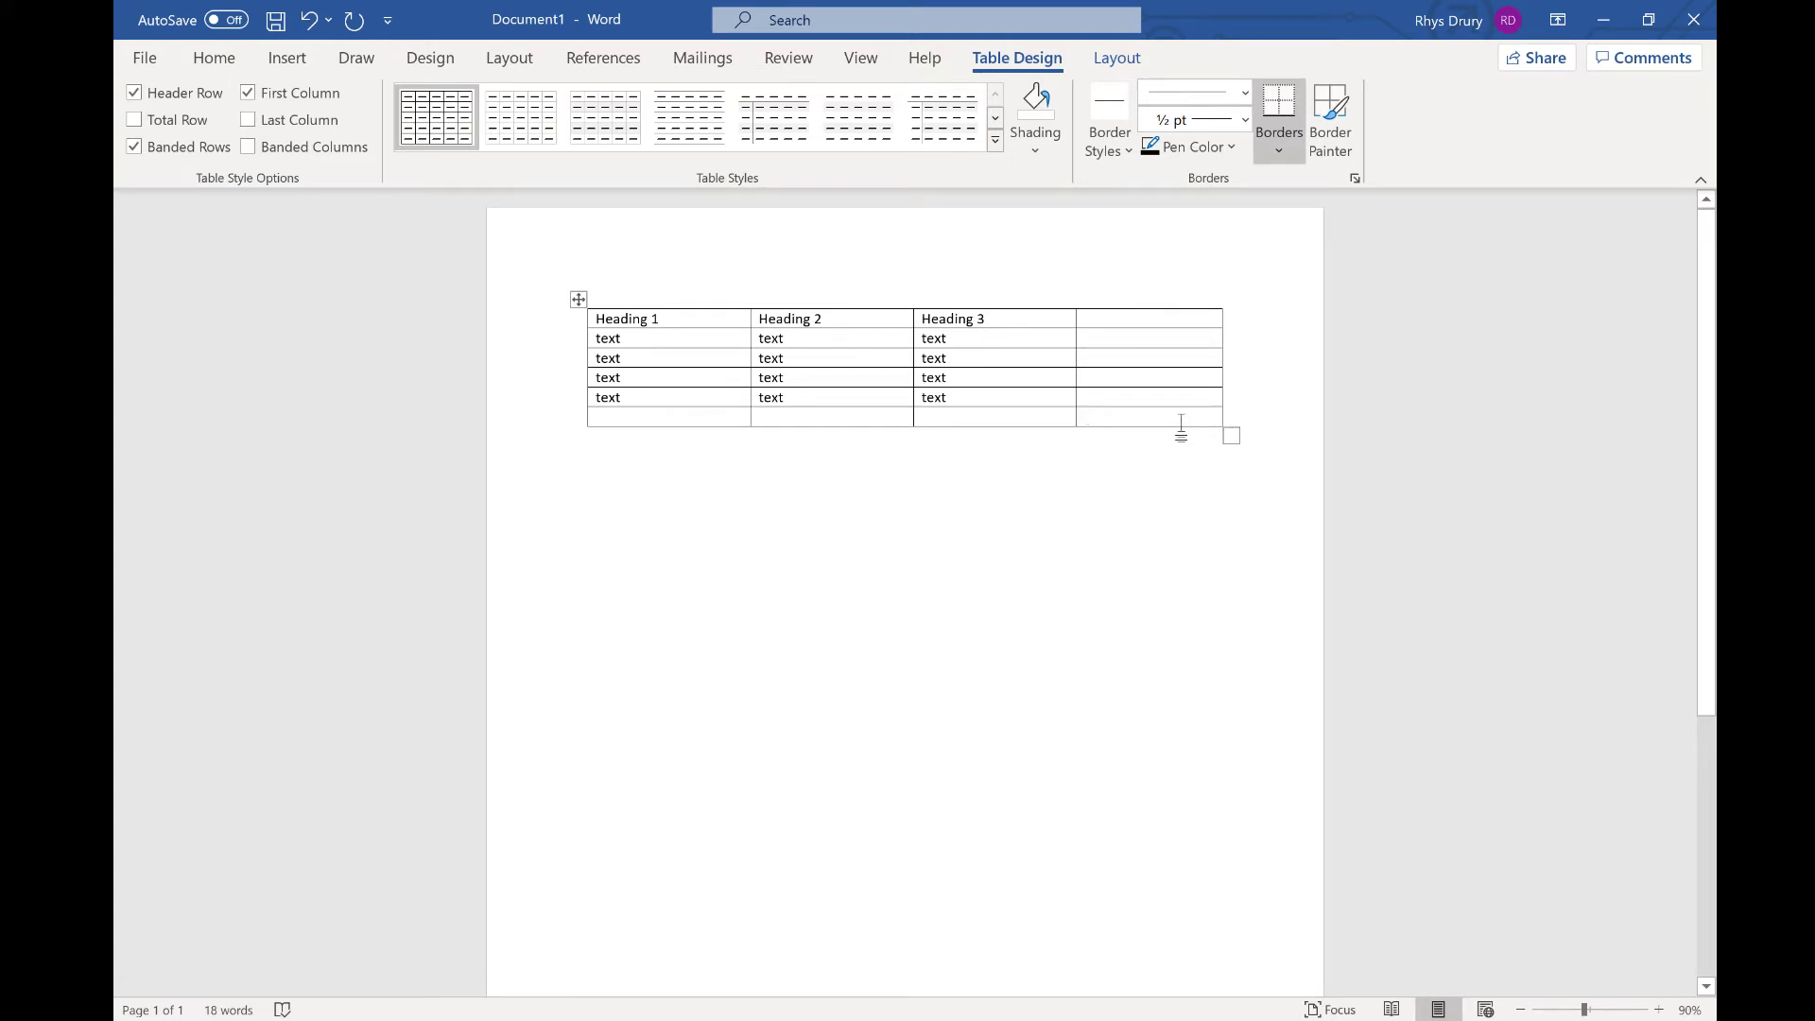
key(Tab)
key(Tab)
key(Tab)
key(Tab)
key(Tab)
key(Tab)
key(Tab)
key(Tab)
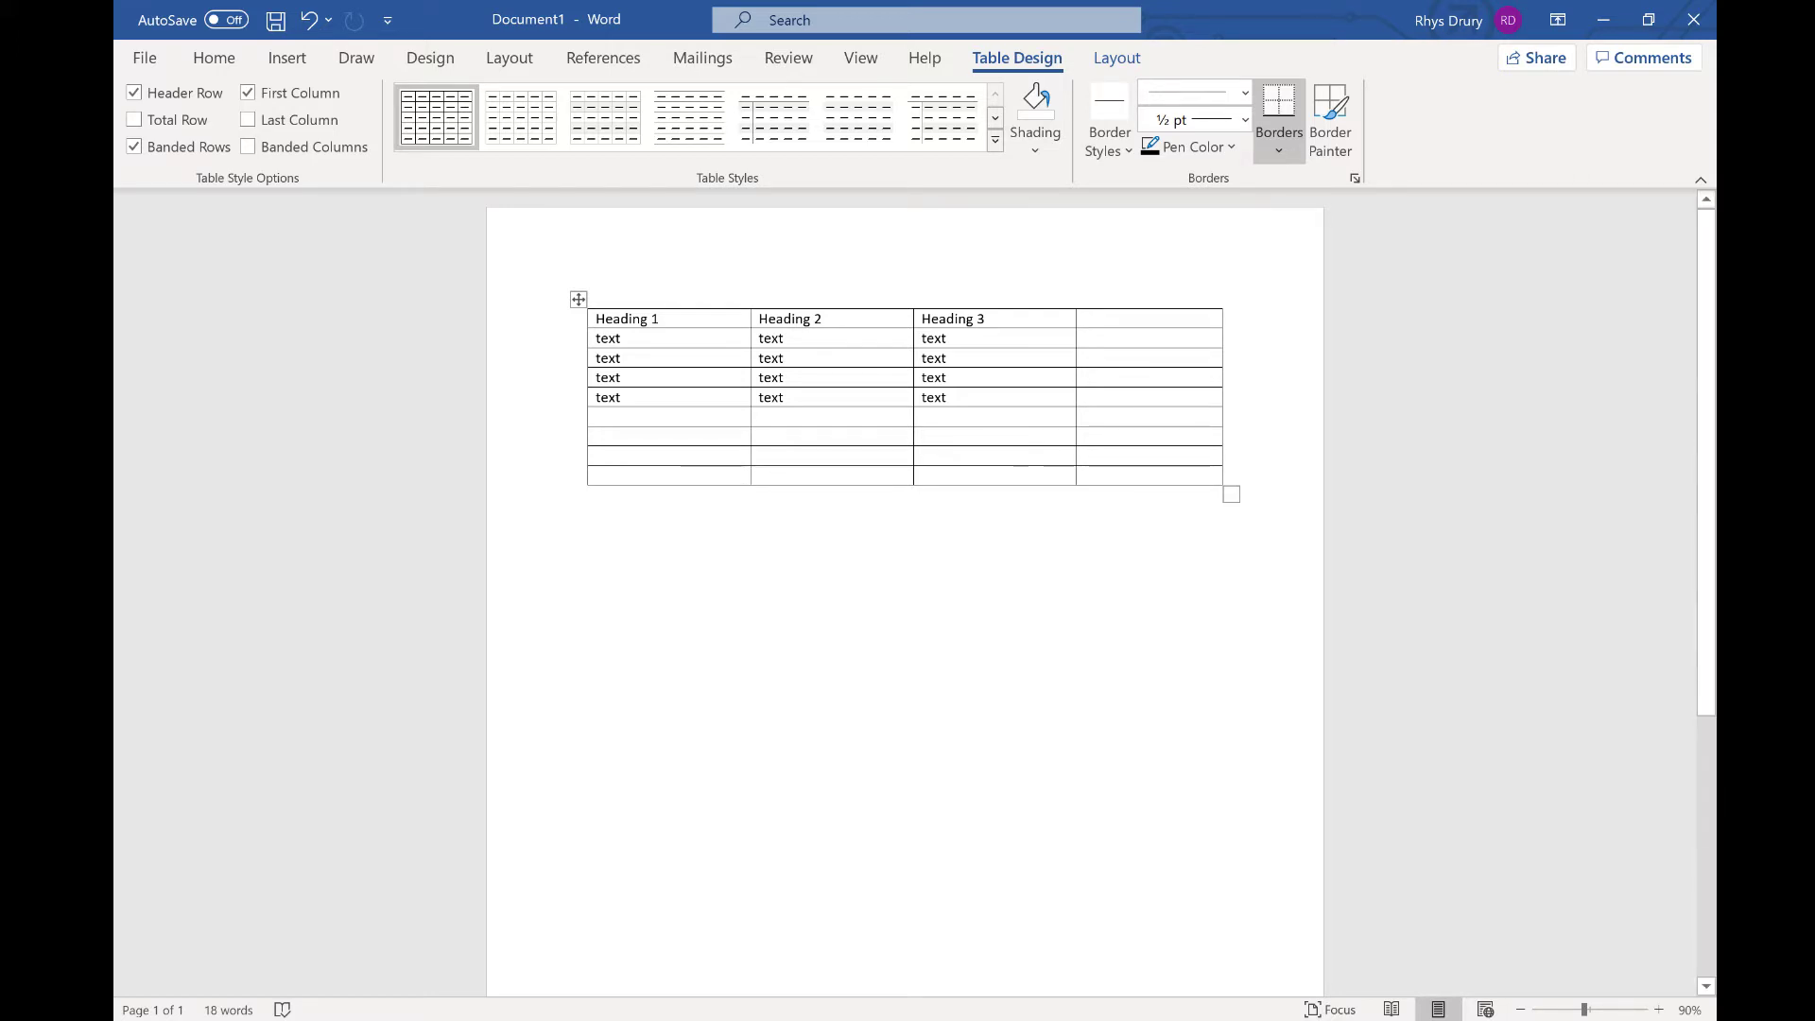
drag(605, 476, 1102, 477)
Delete the table's last row and its empty fourth column
click(1449, 437)
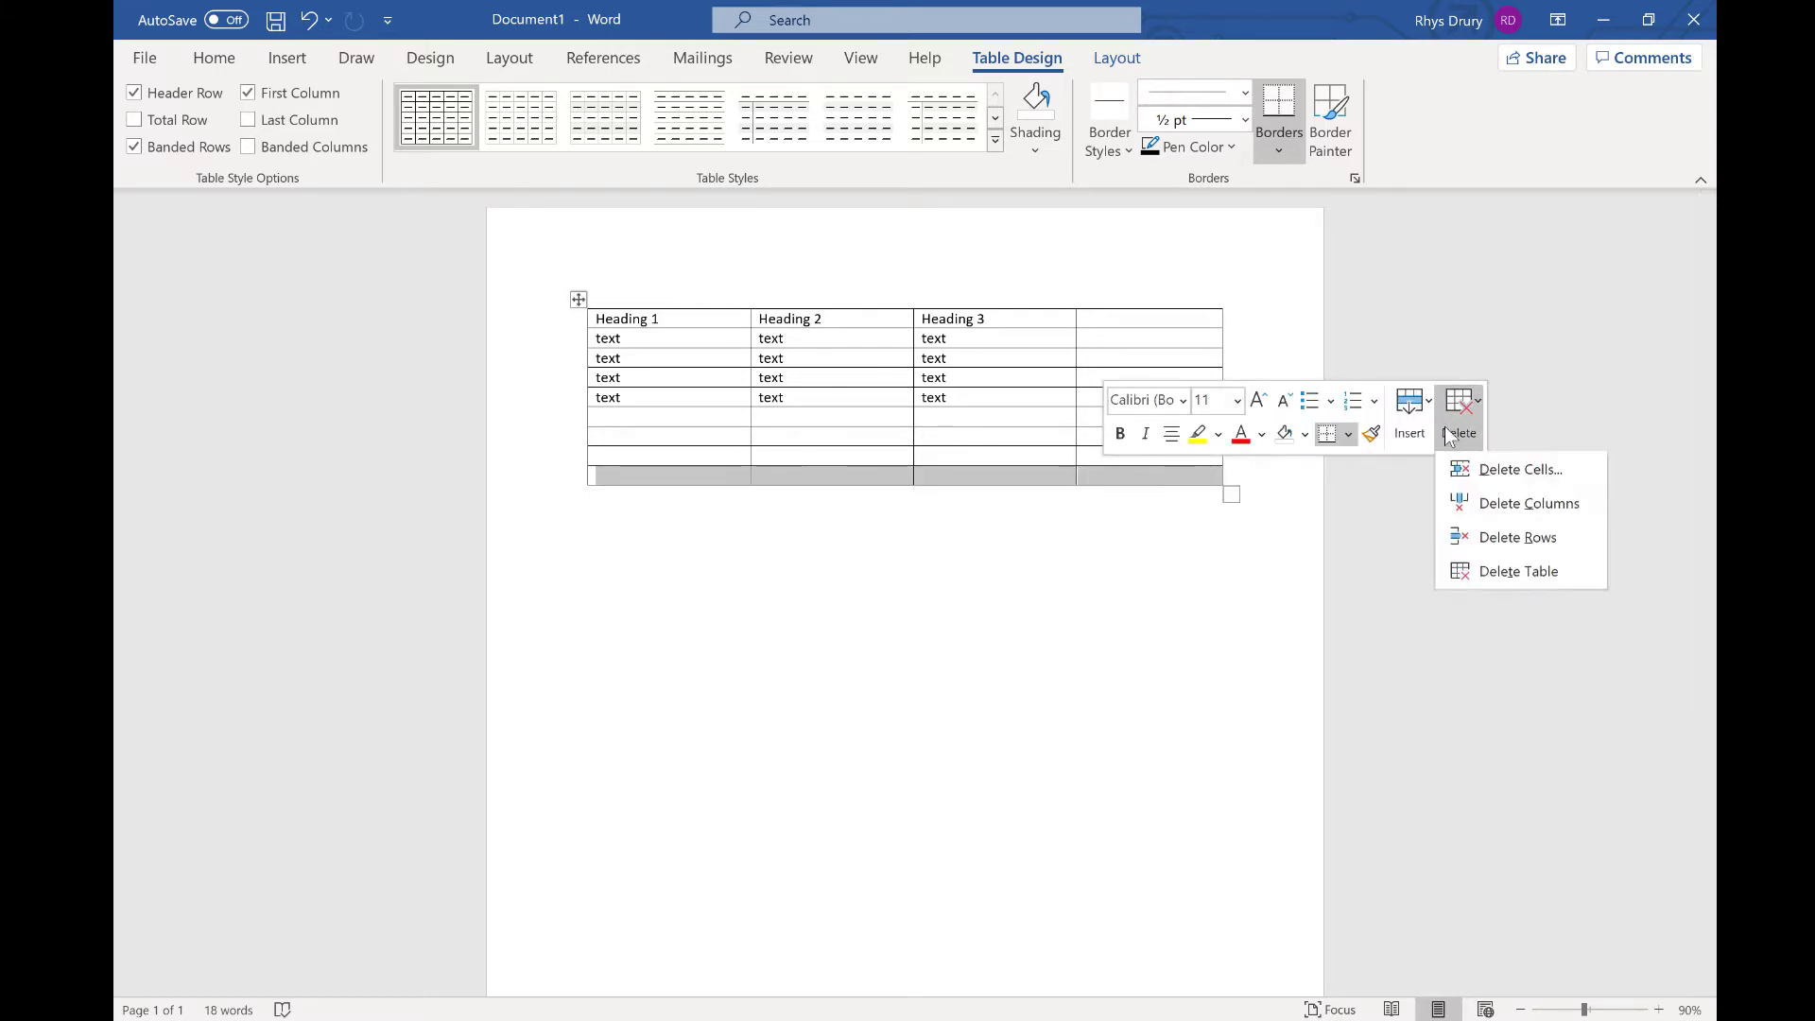
click(1494, 537)
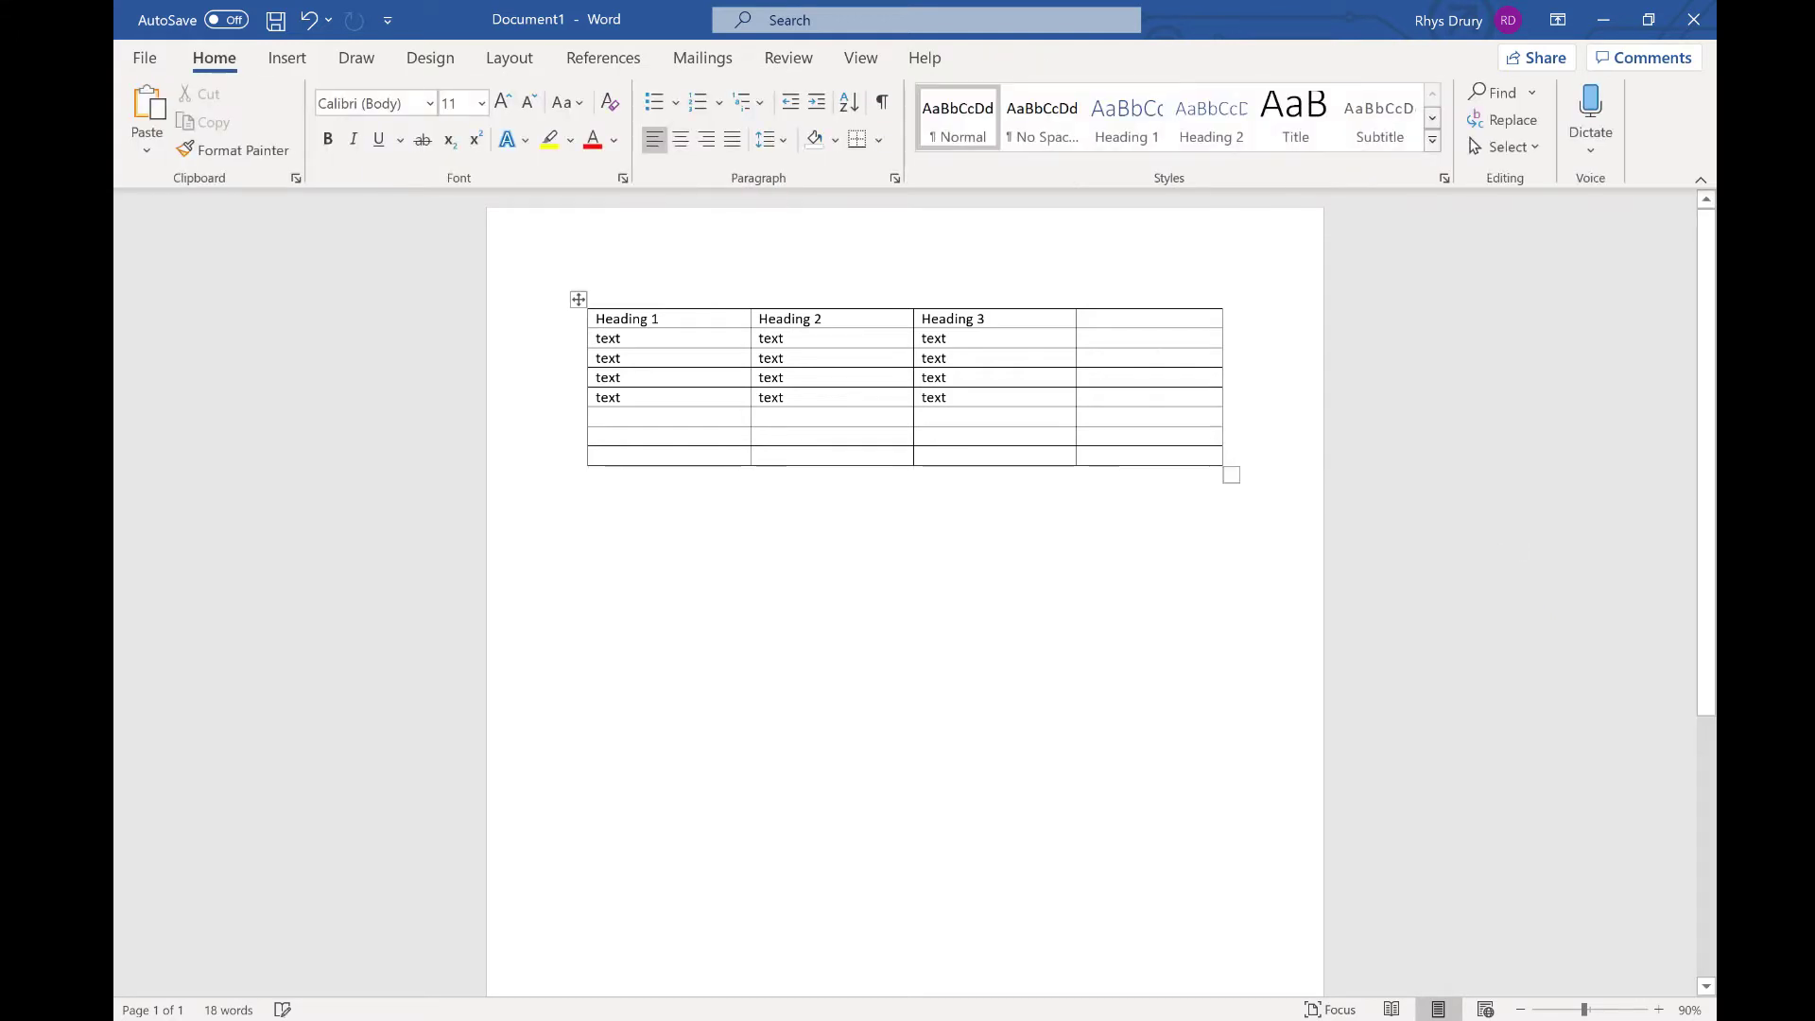
drag(1149, 322, 1170, 450)
right_click(1170, 450)
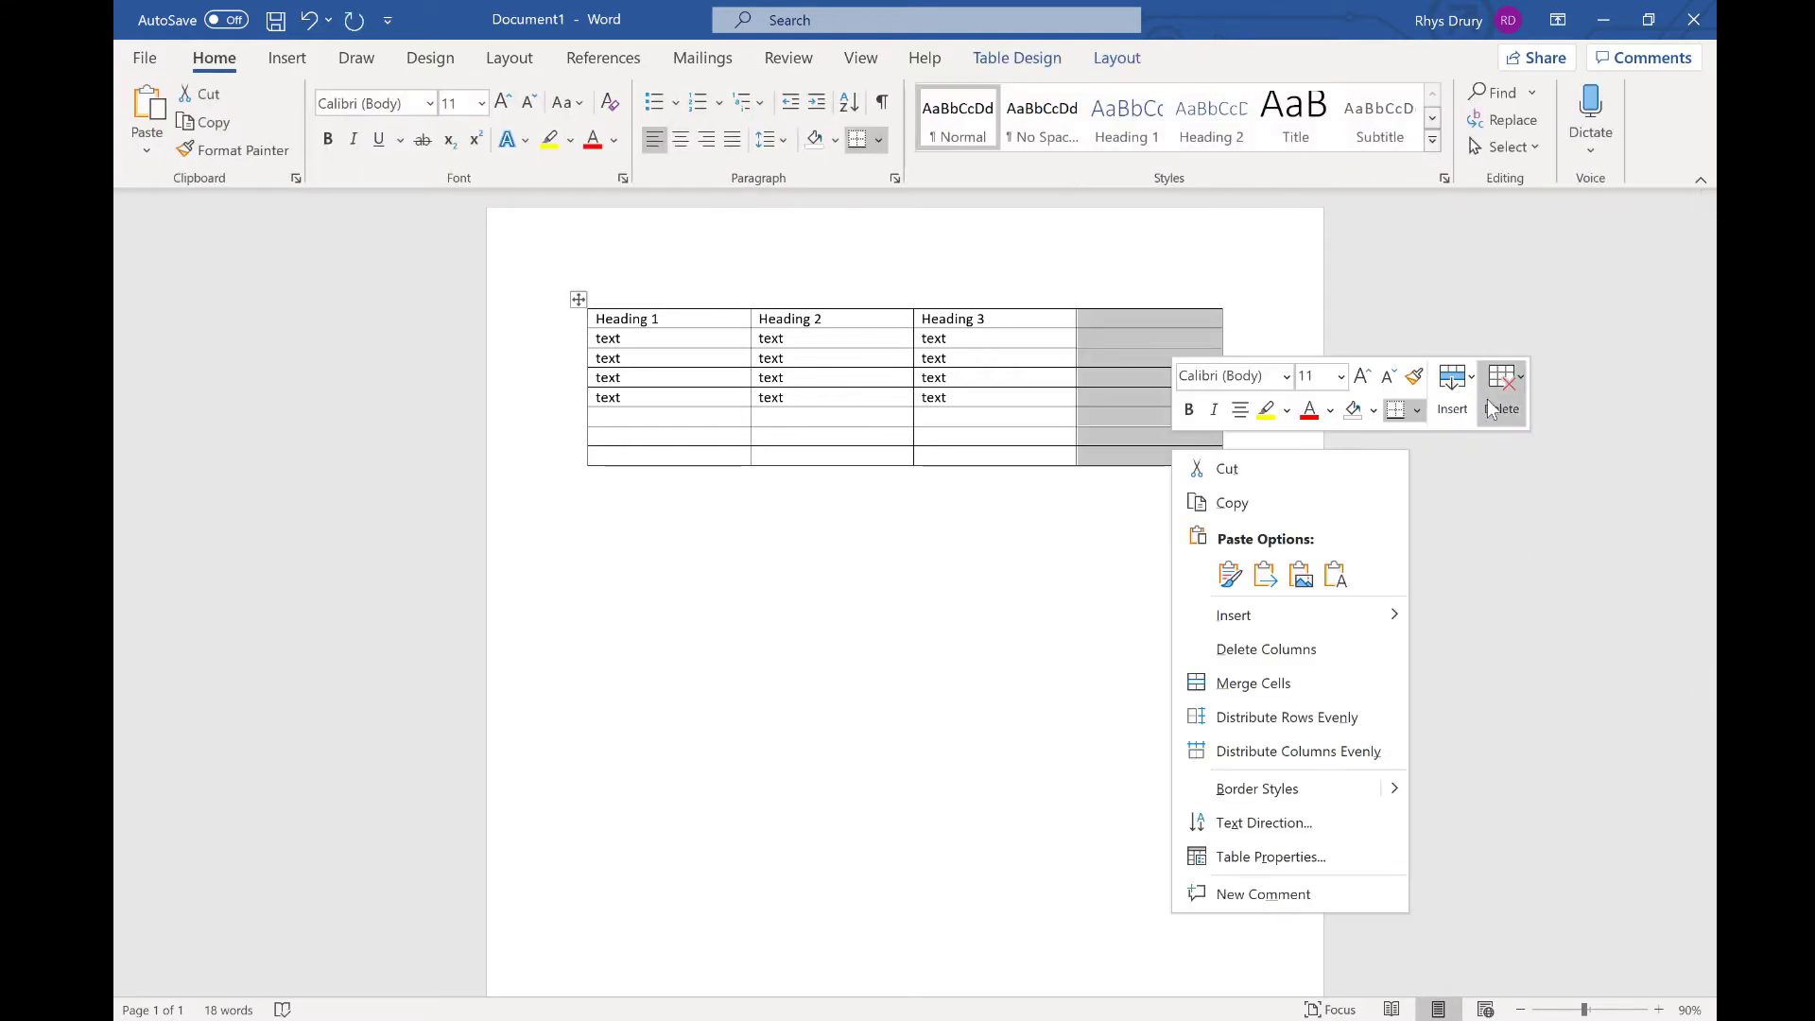
click(1490, 406)
click(1568, 480)
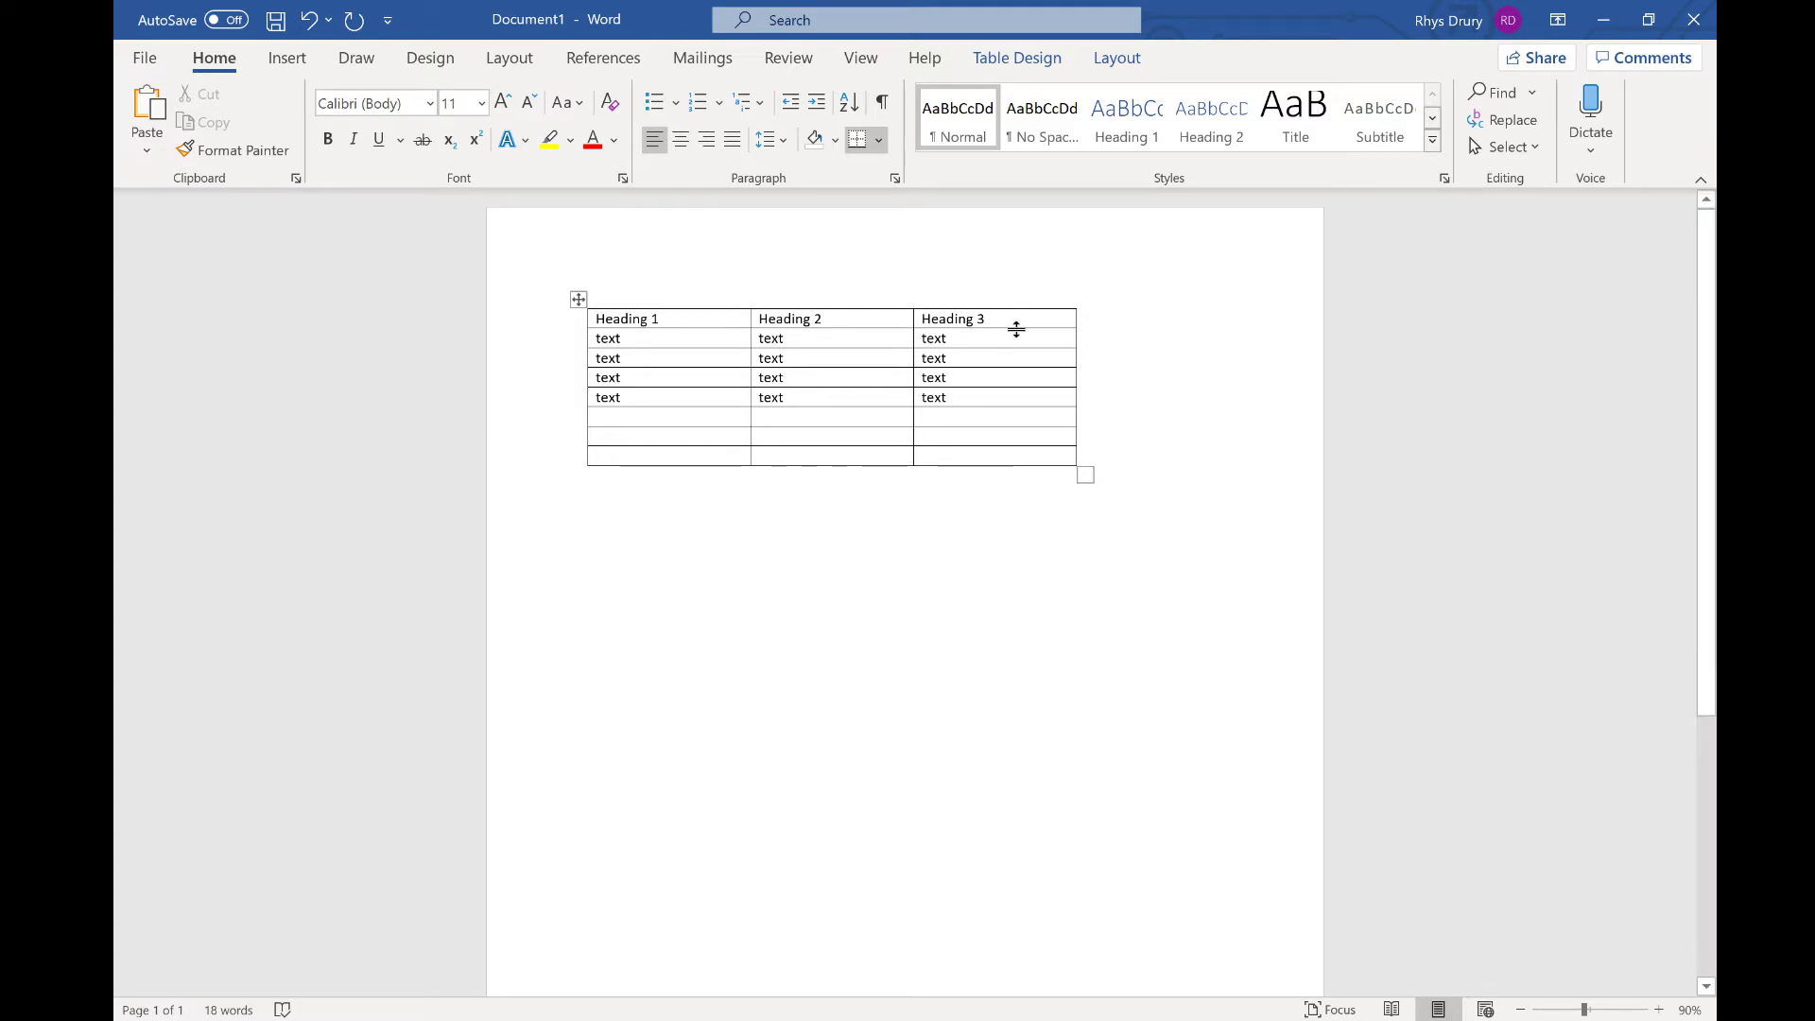
Give the header row dark blue text and grey-blue shading
click(582, 318)
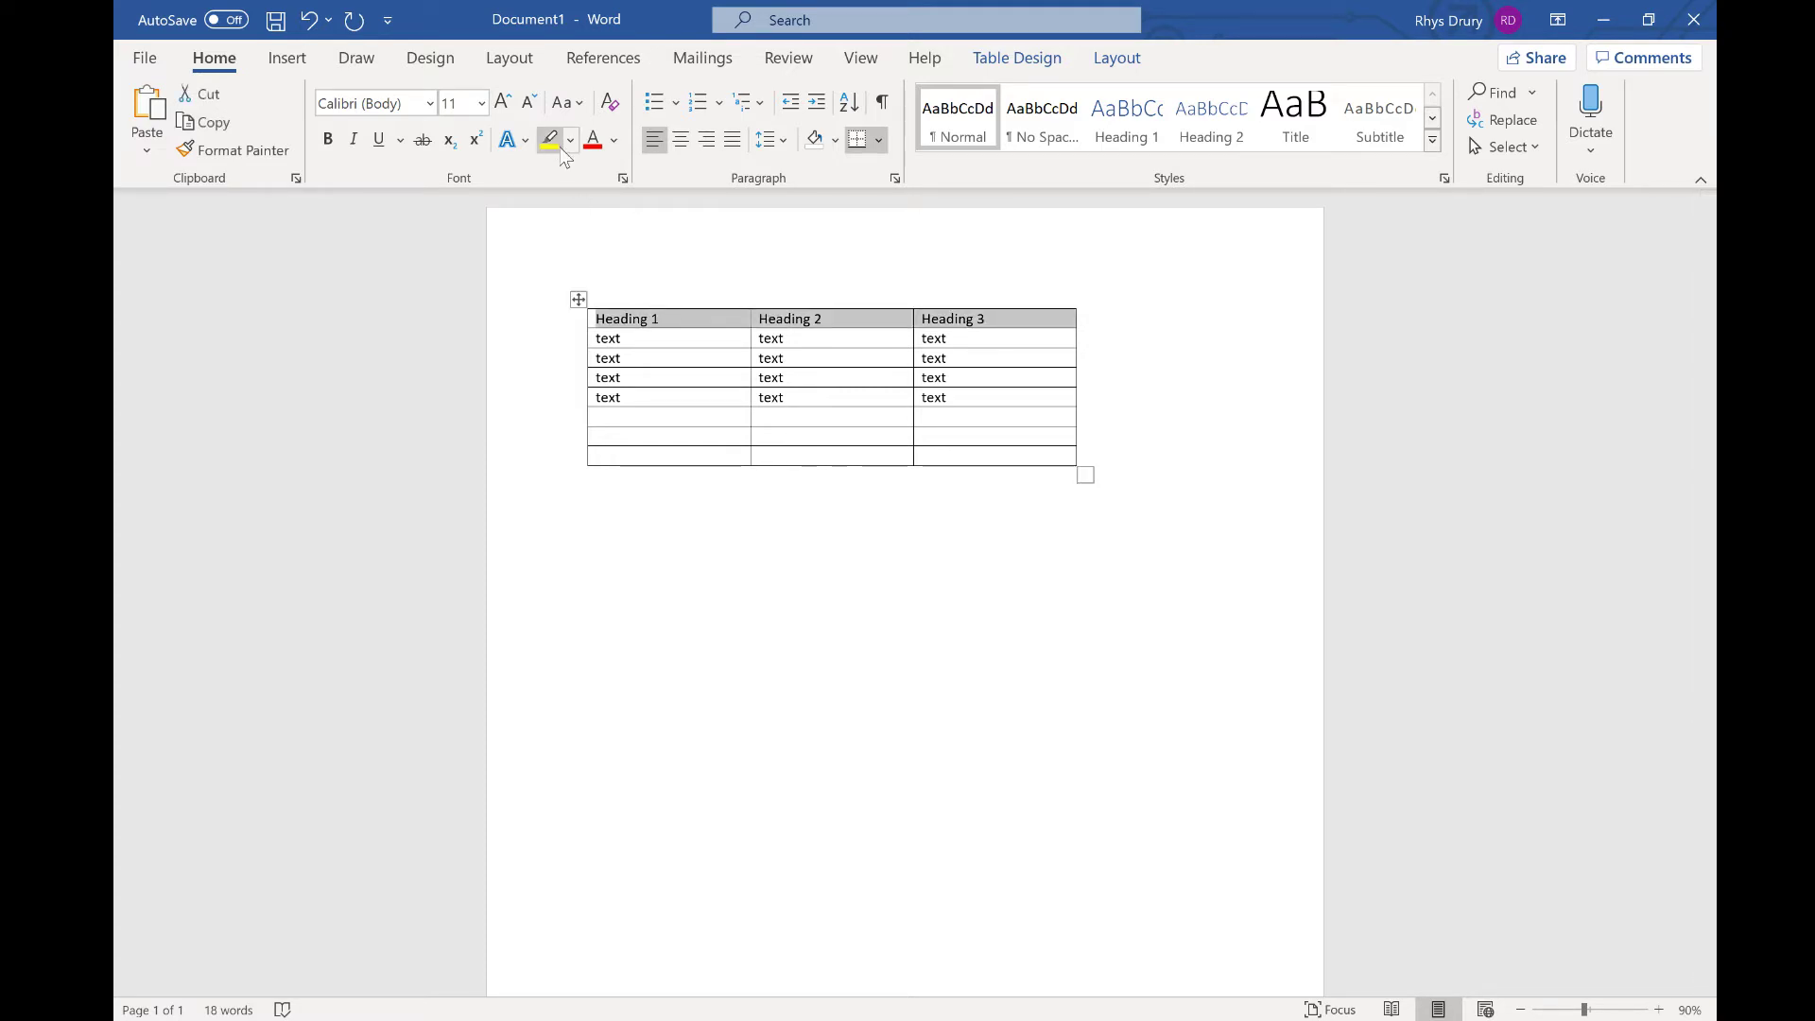
click(435, 60)
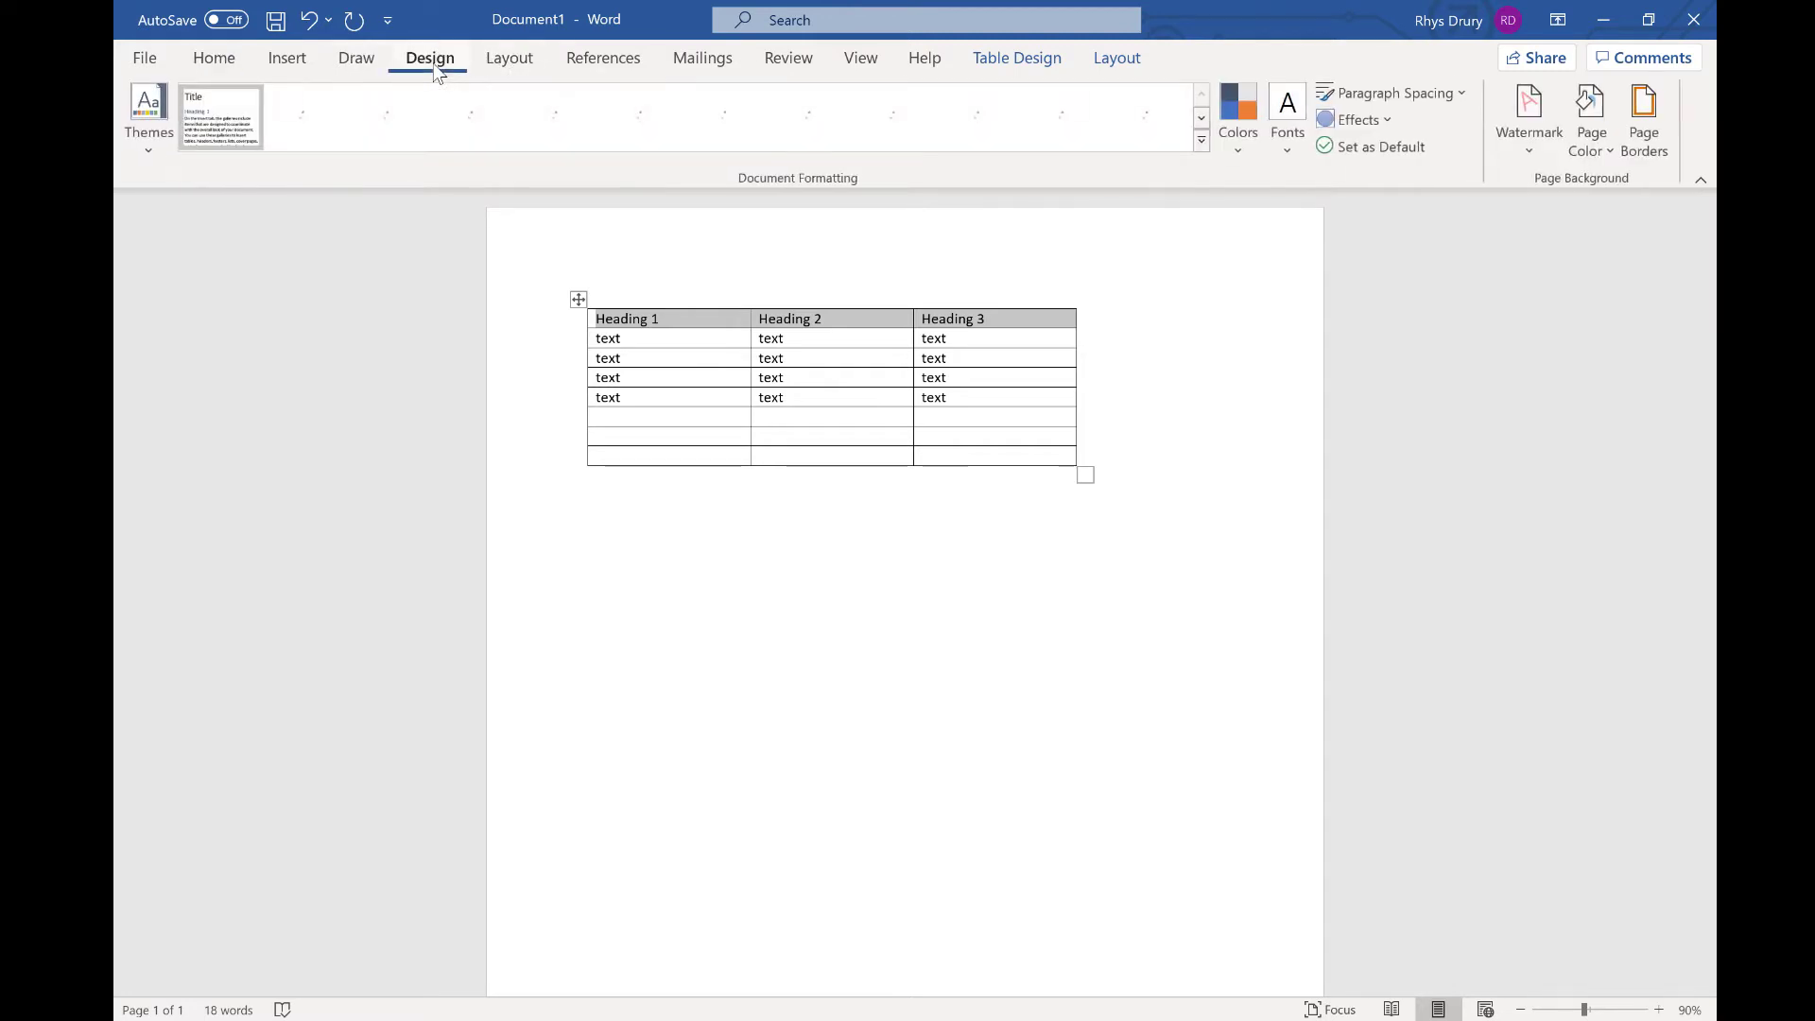
click(213, 58)
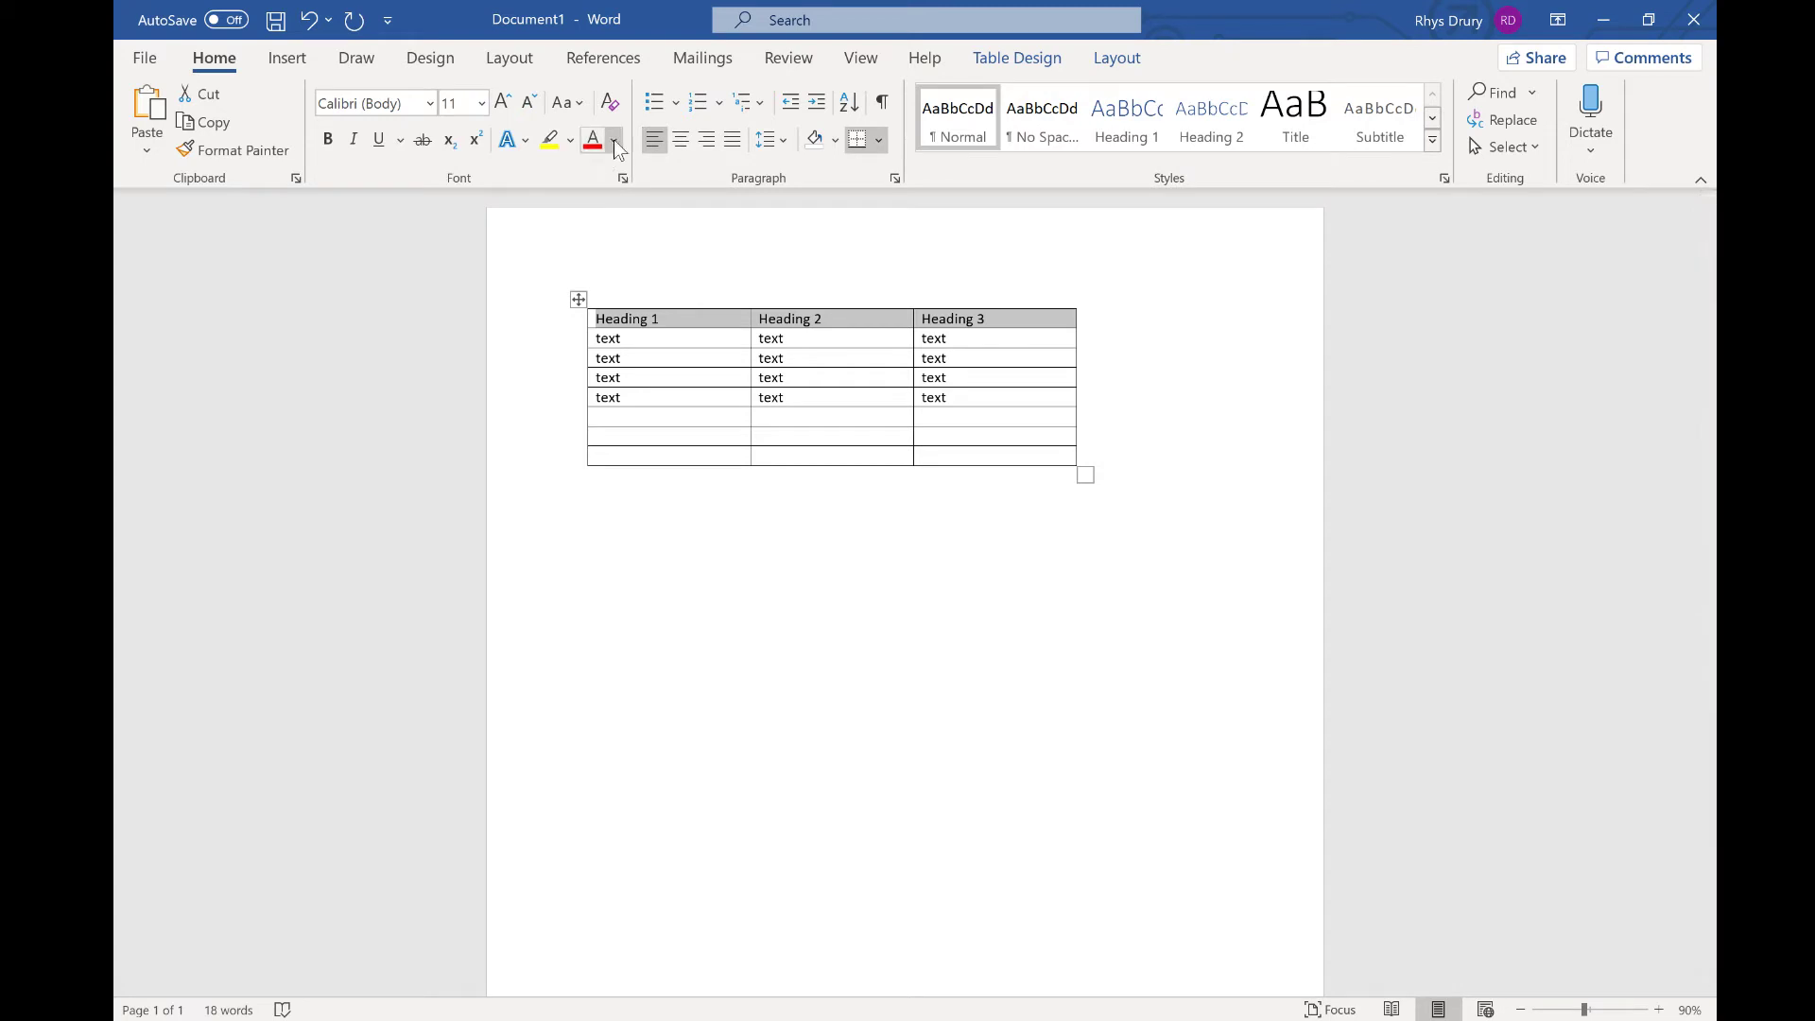
click(615, 140)
click(753, 398)
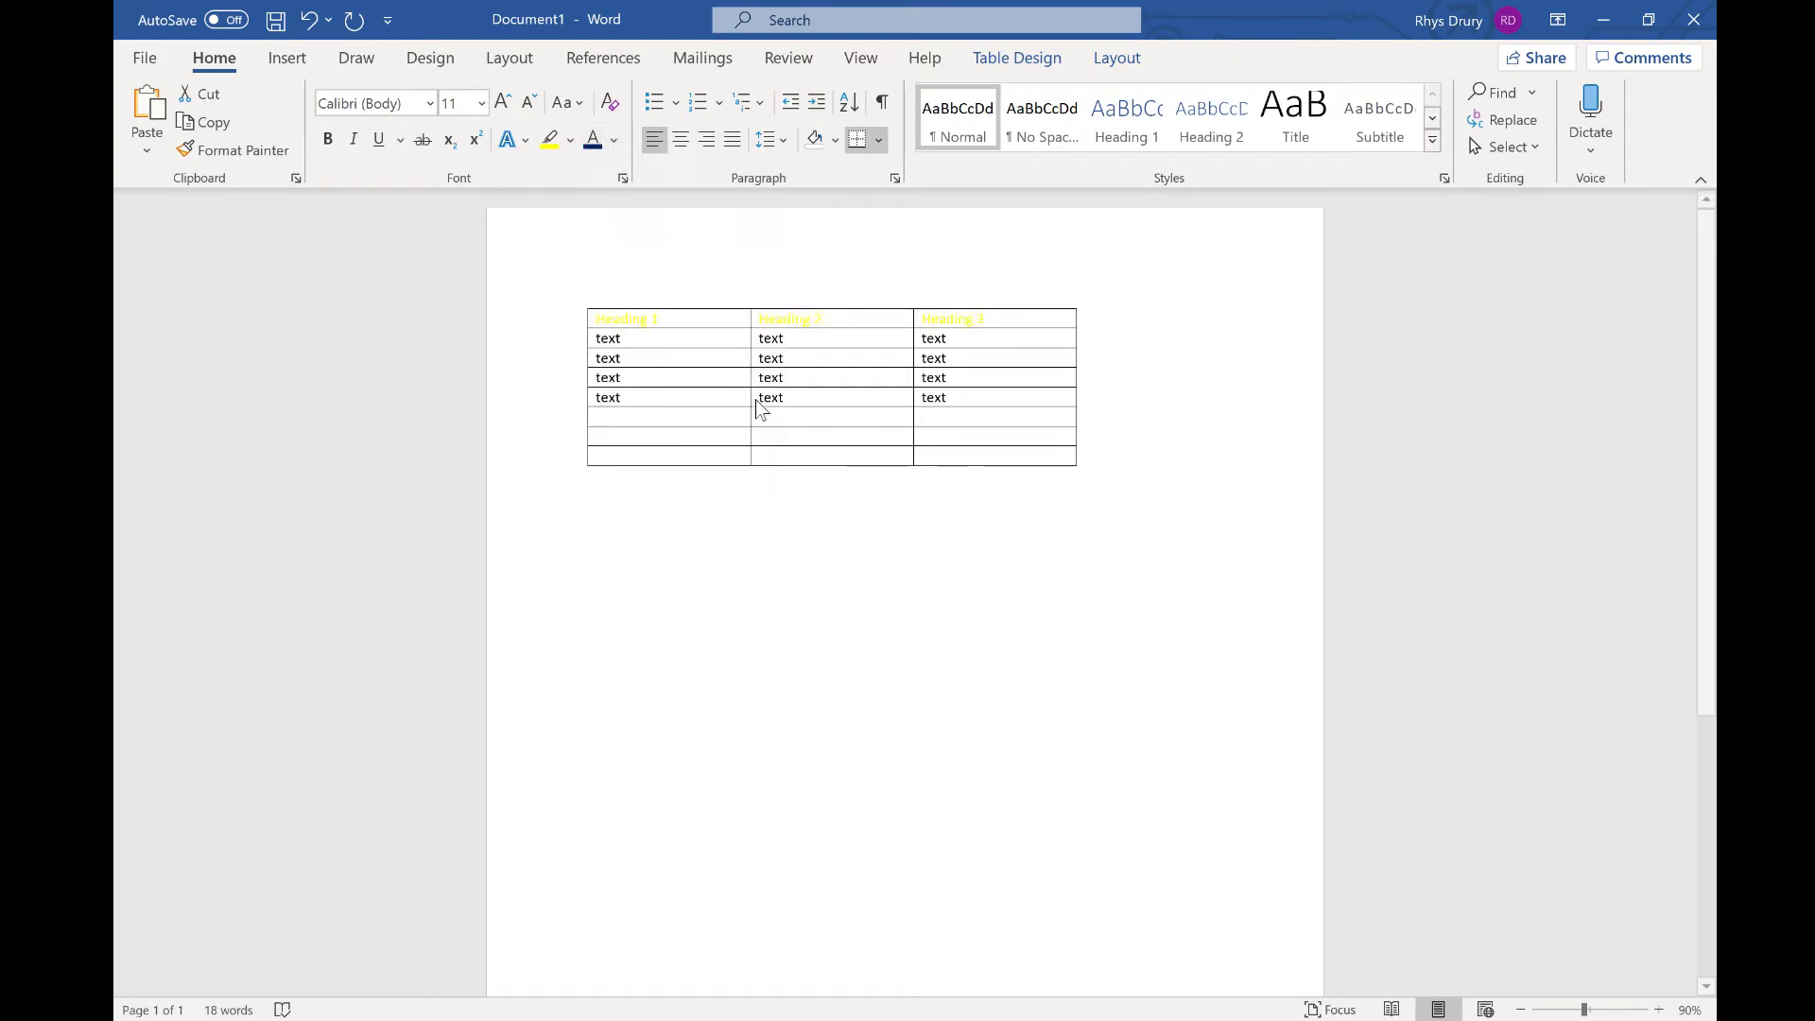
click(836, 143)
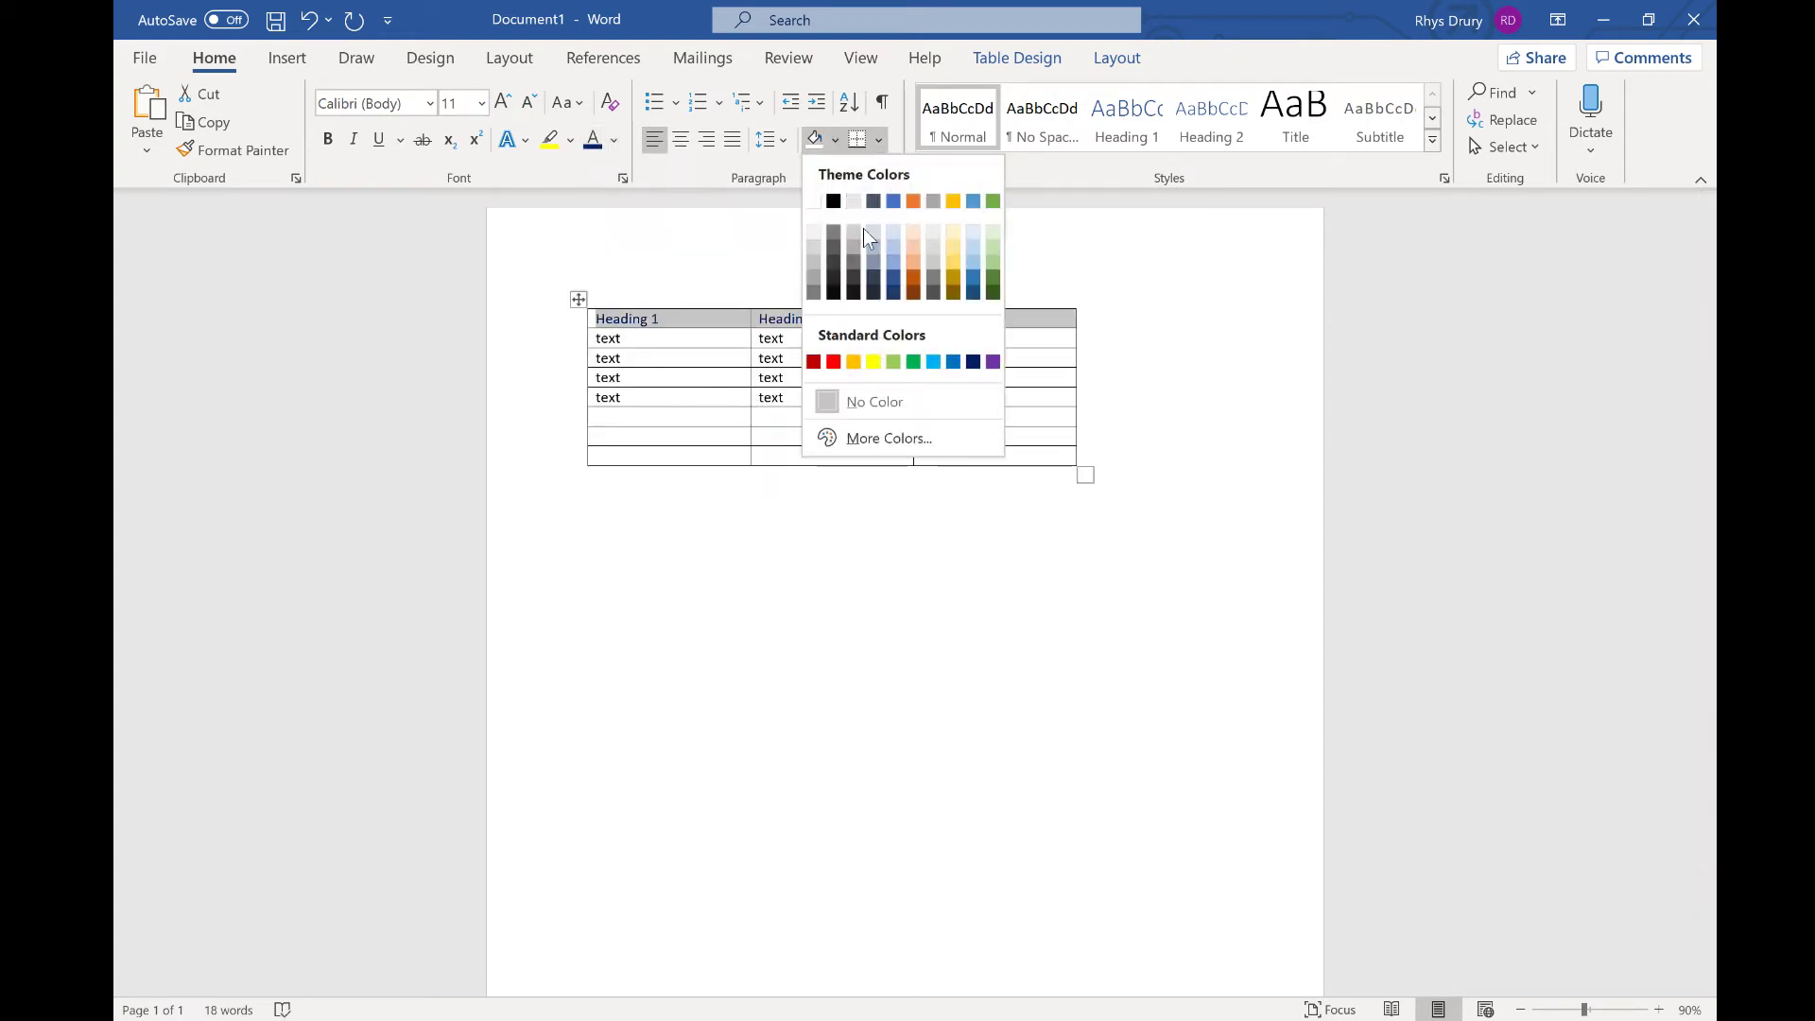
click(874, 232)
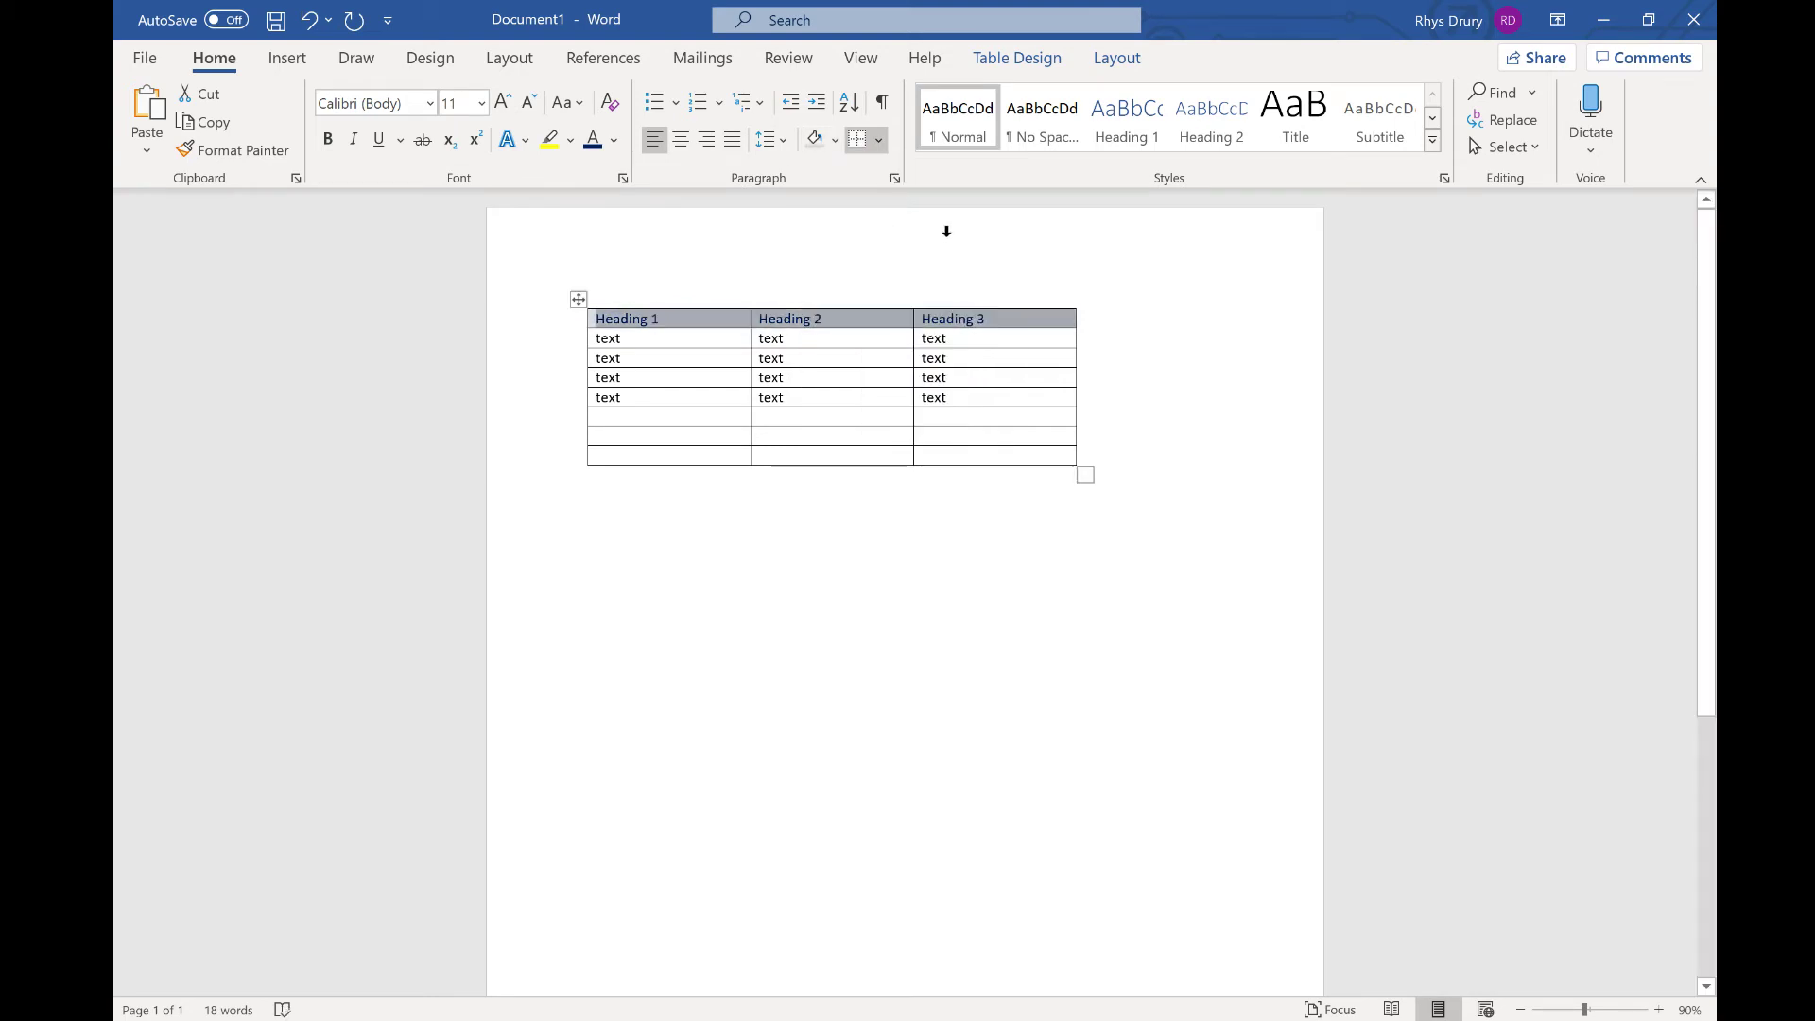
Select the whole table and open the Borders menu
click(923, 397)
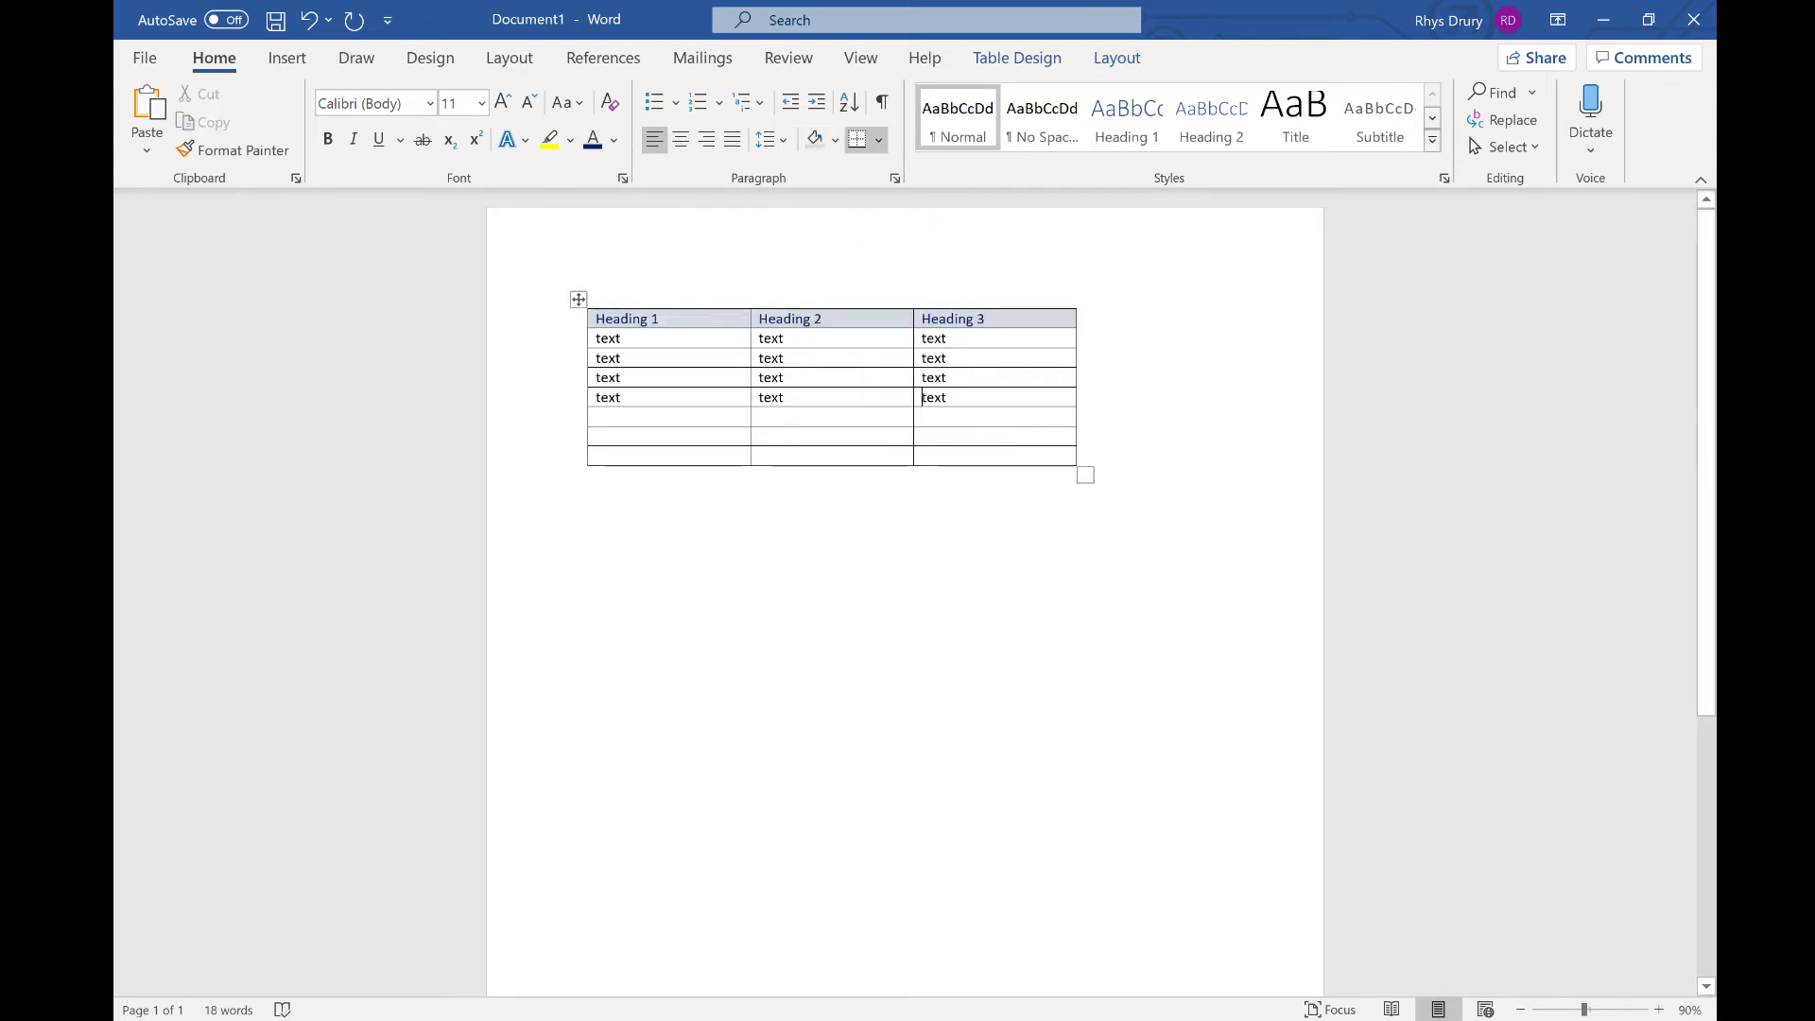
click(578, 299)
click(879, 140)
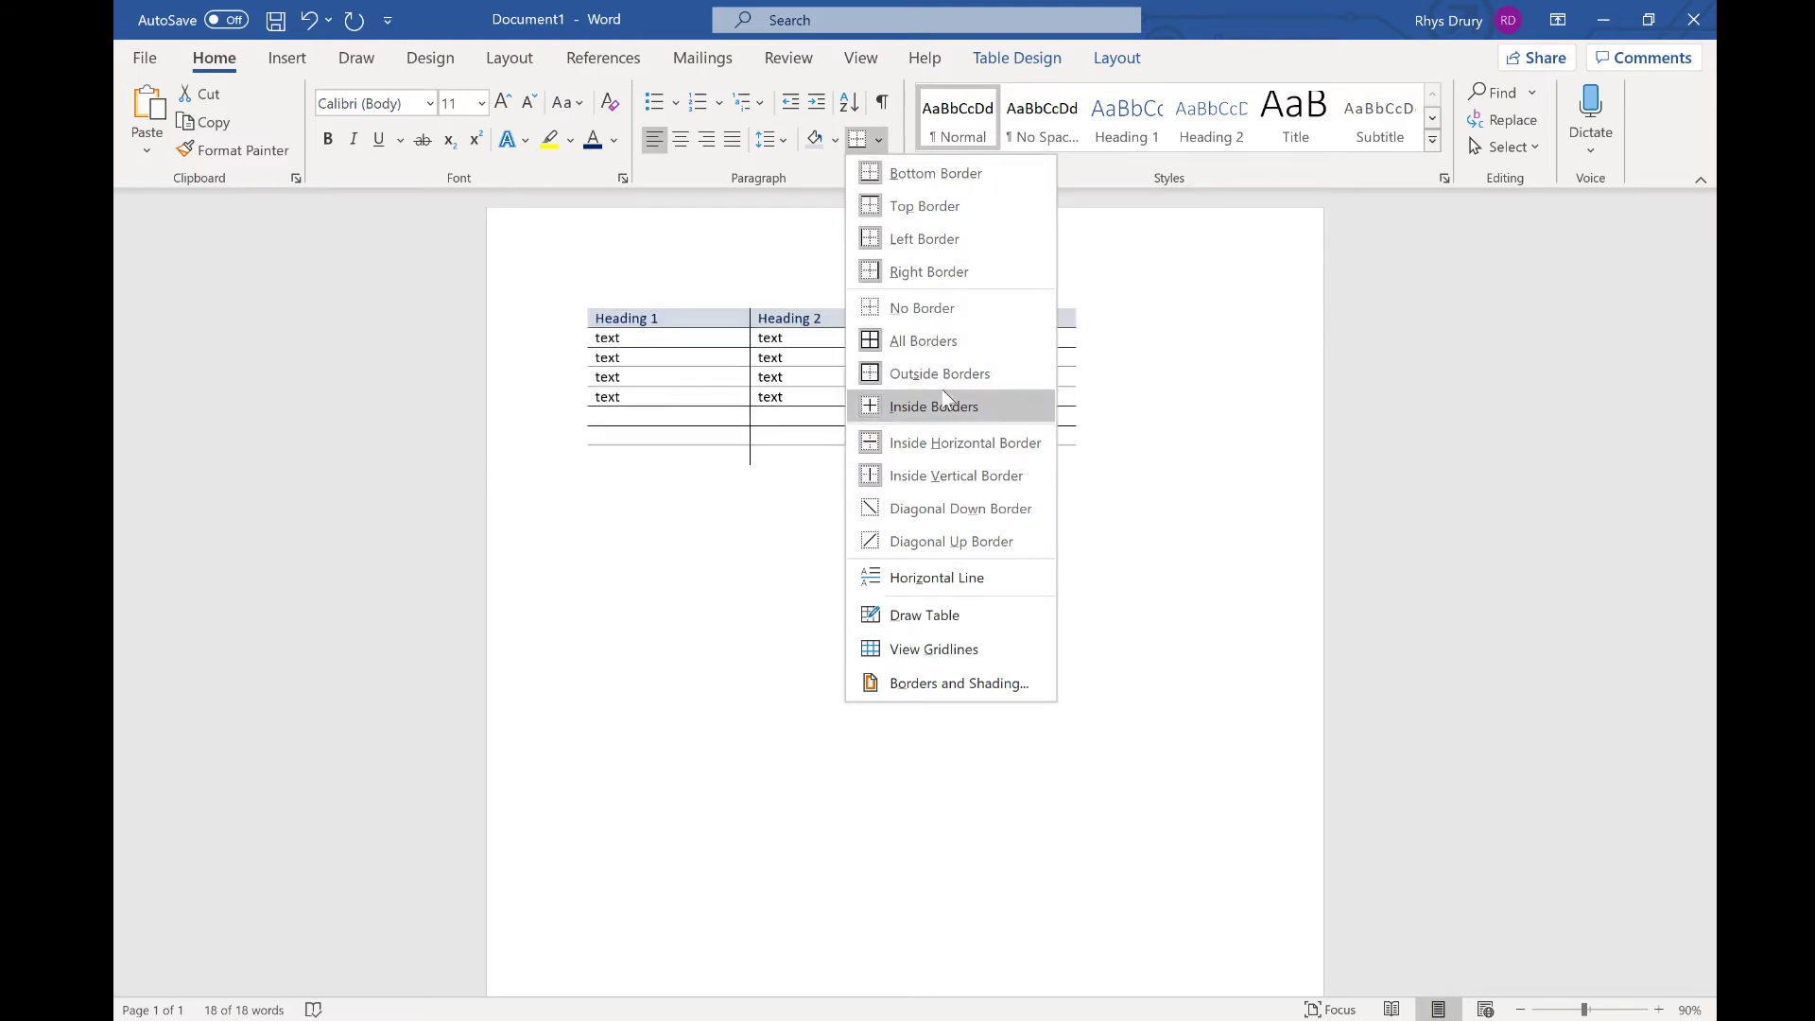
click(936, 342)
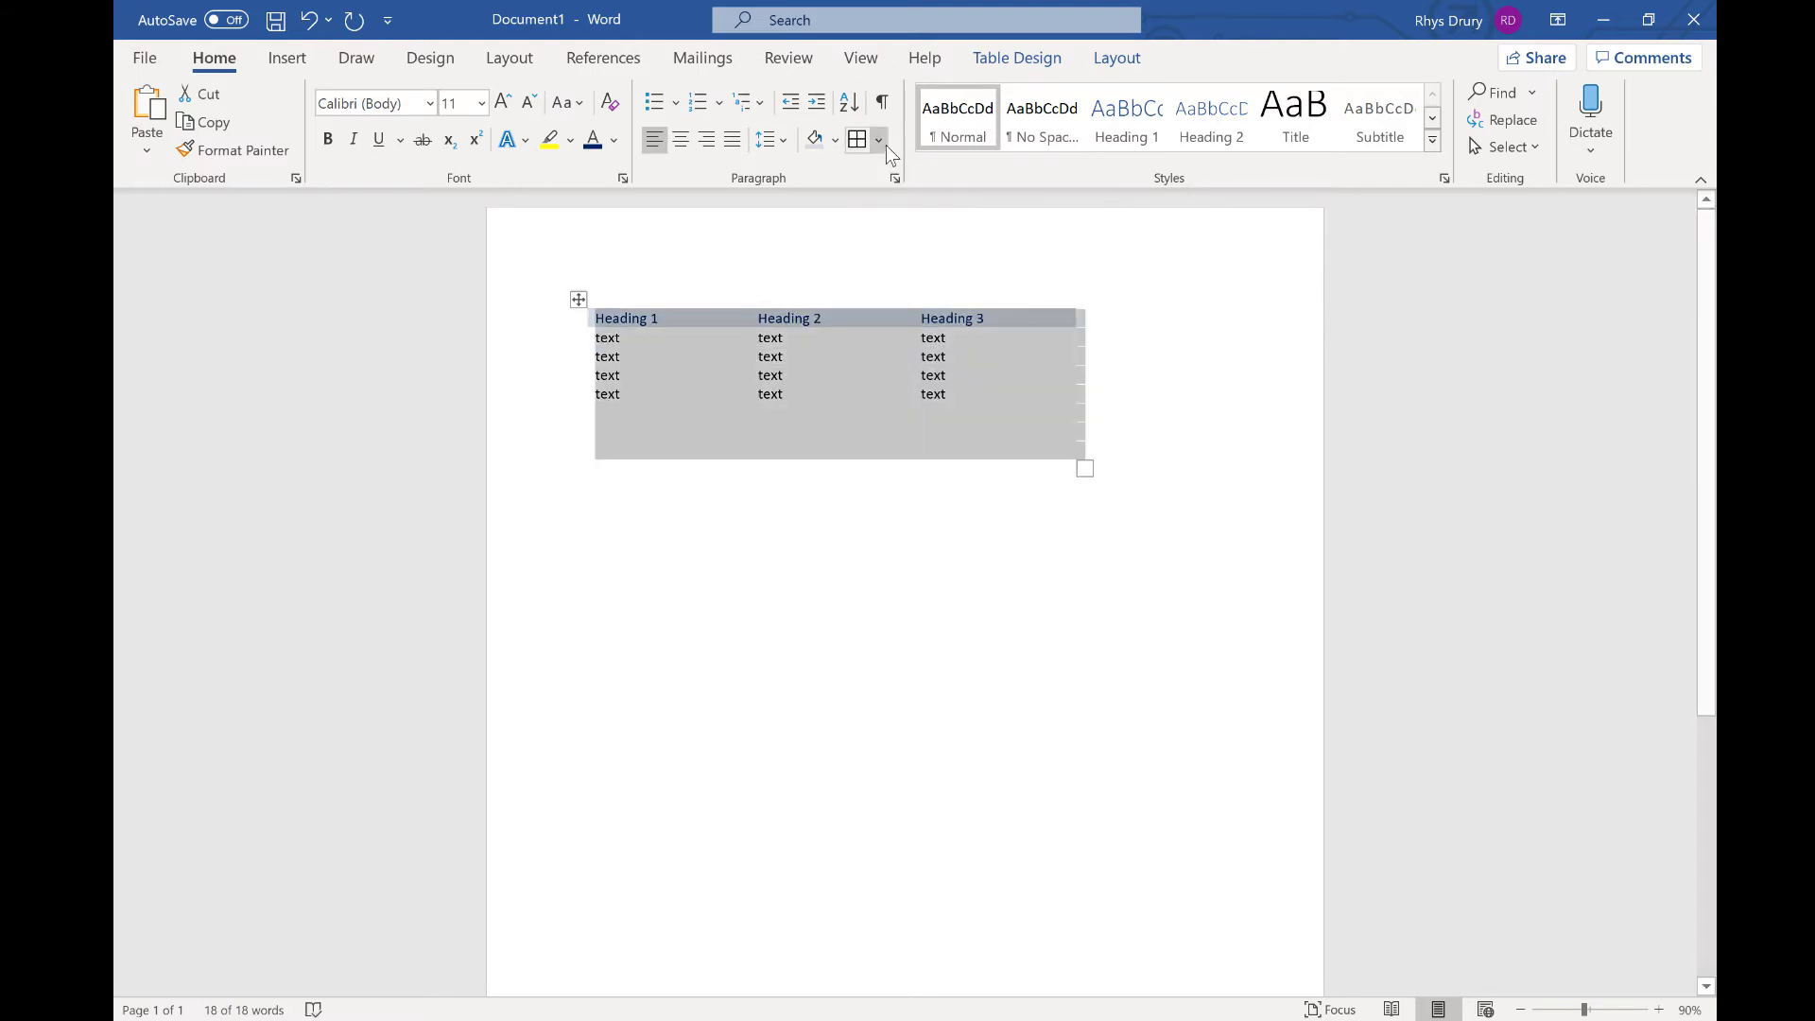
key(ctrl+z)
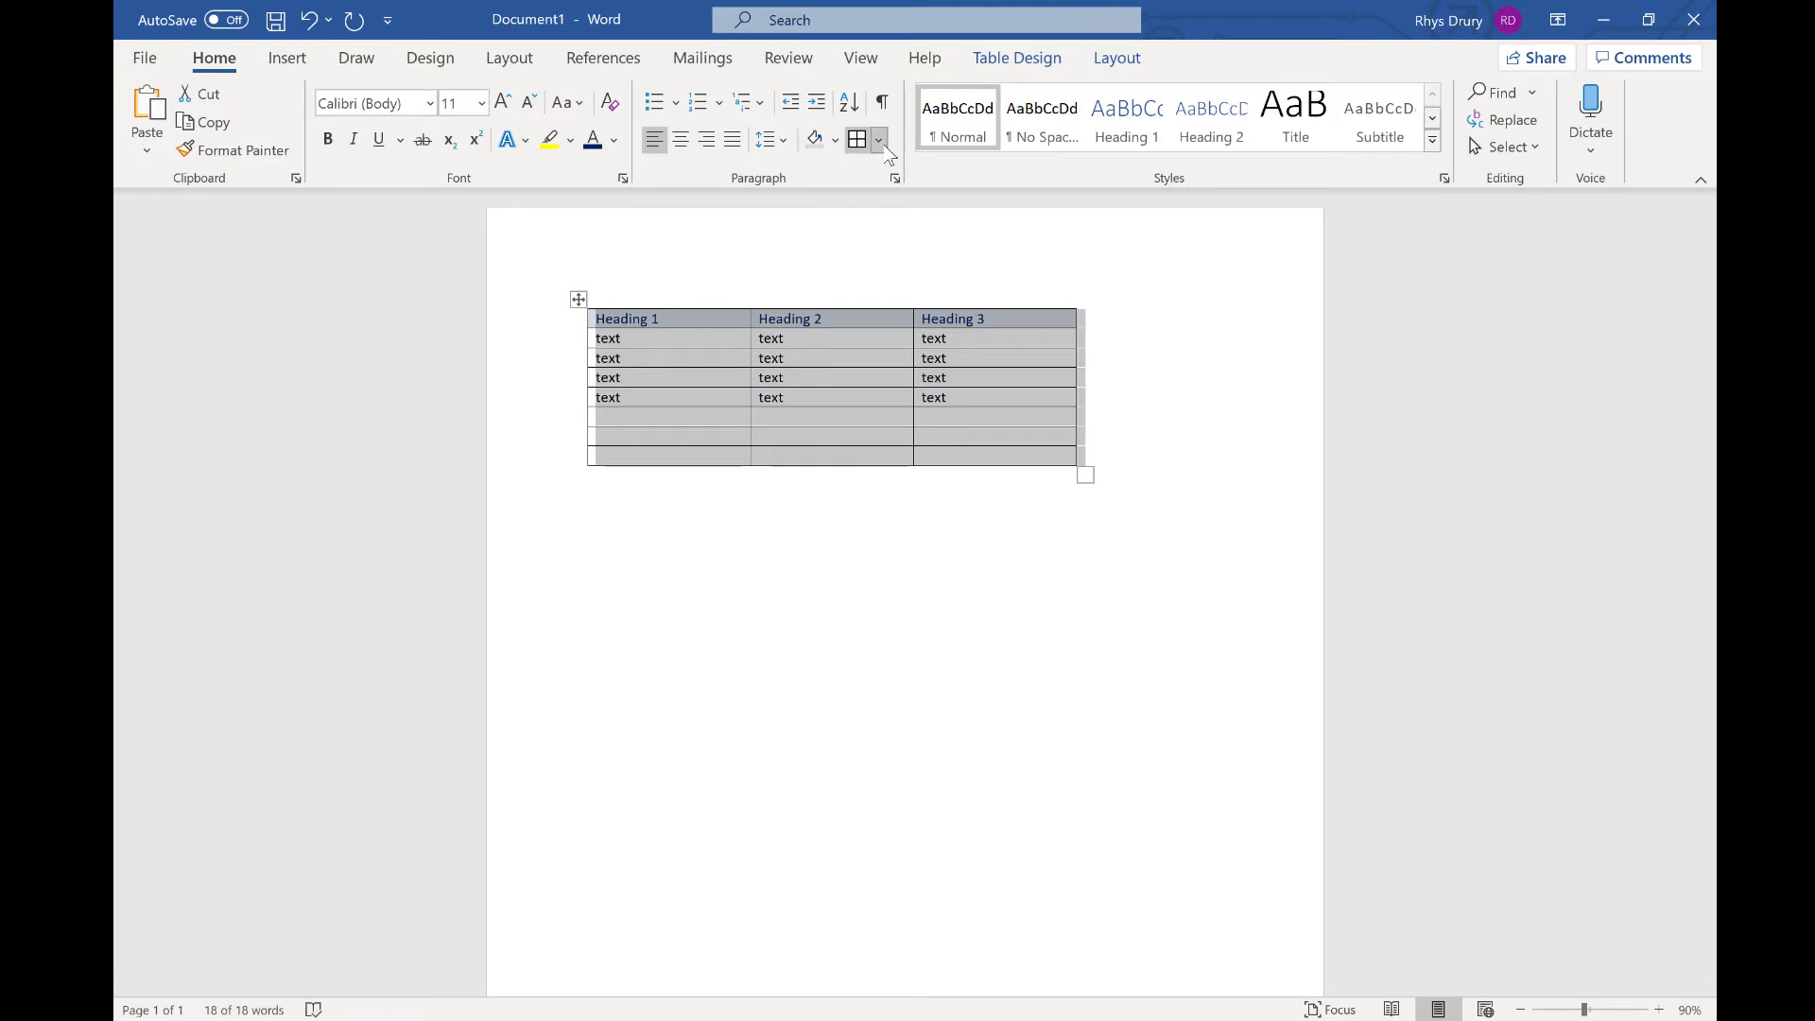
click(881, 141)
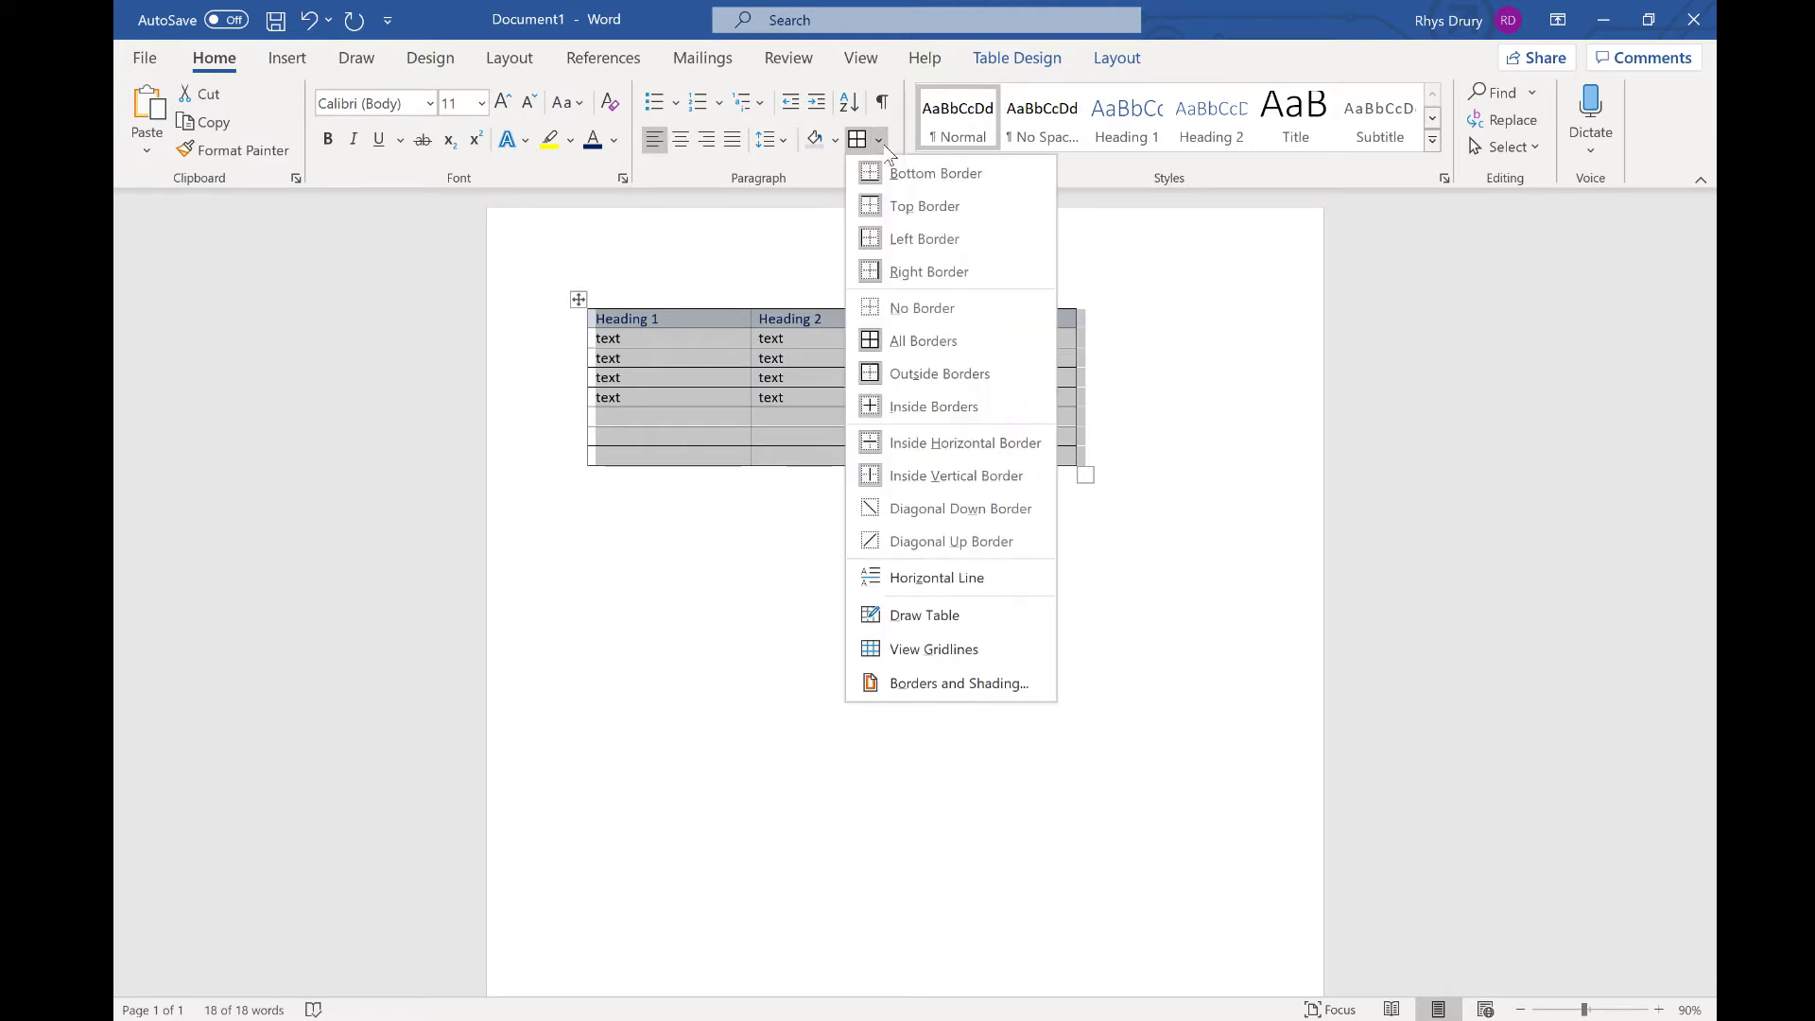
click(959, 373)
click(917, 565)
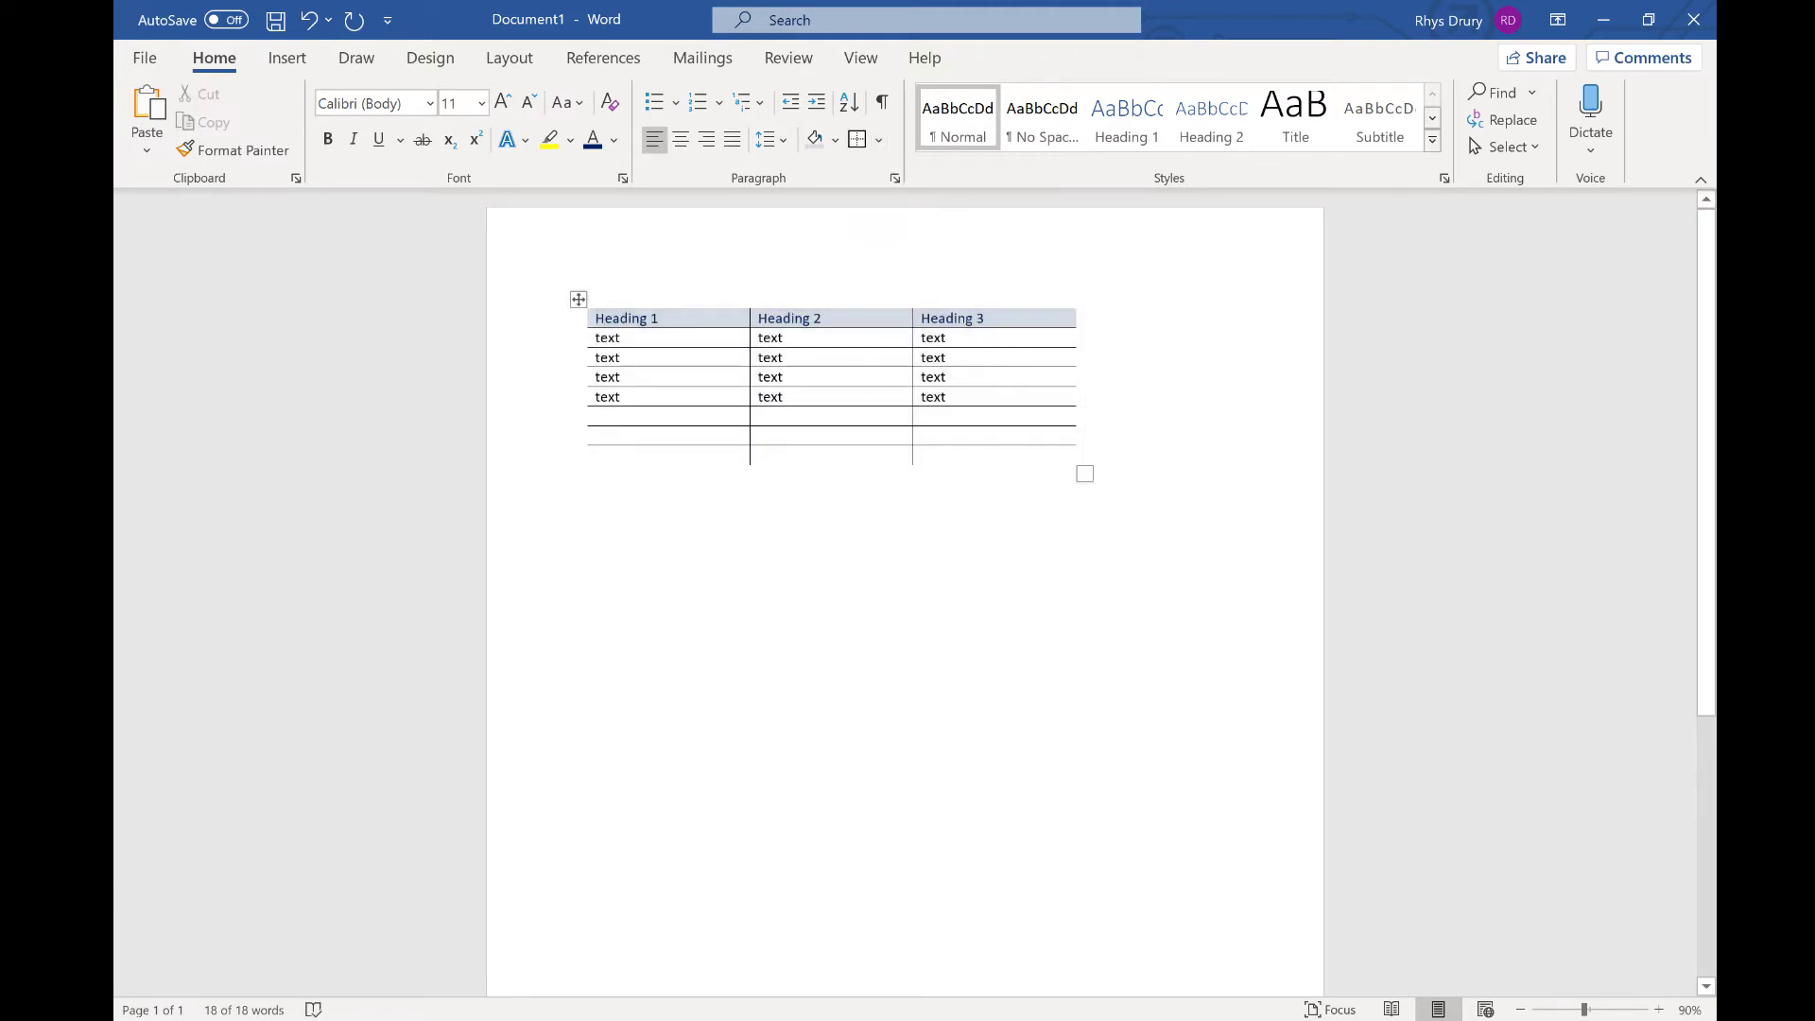
click(579, 299)
click(857, 139)
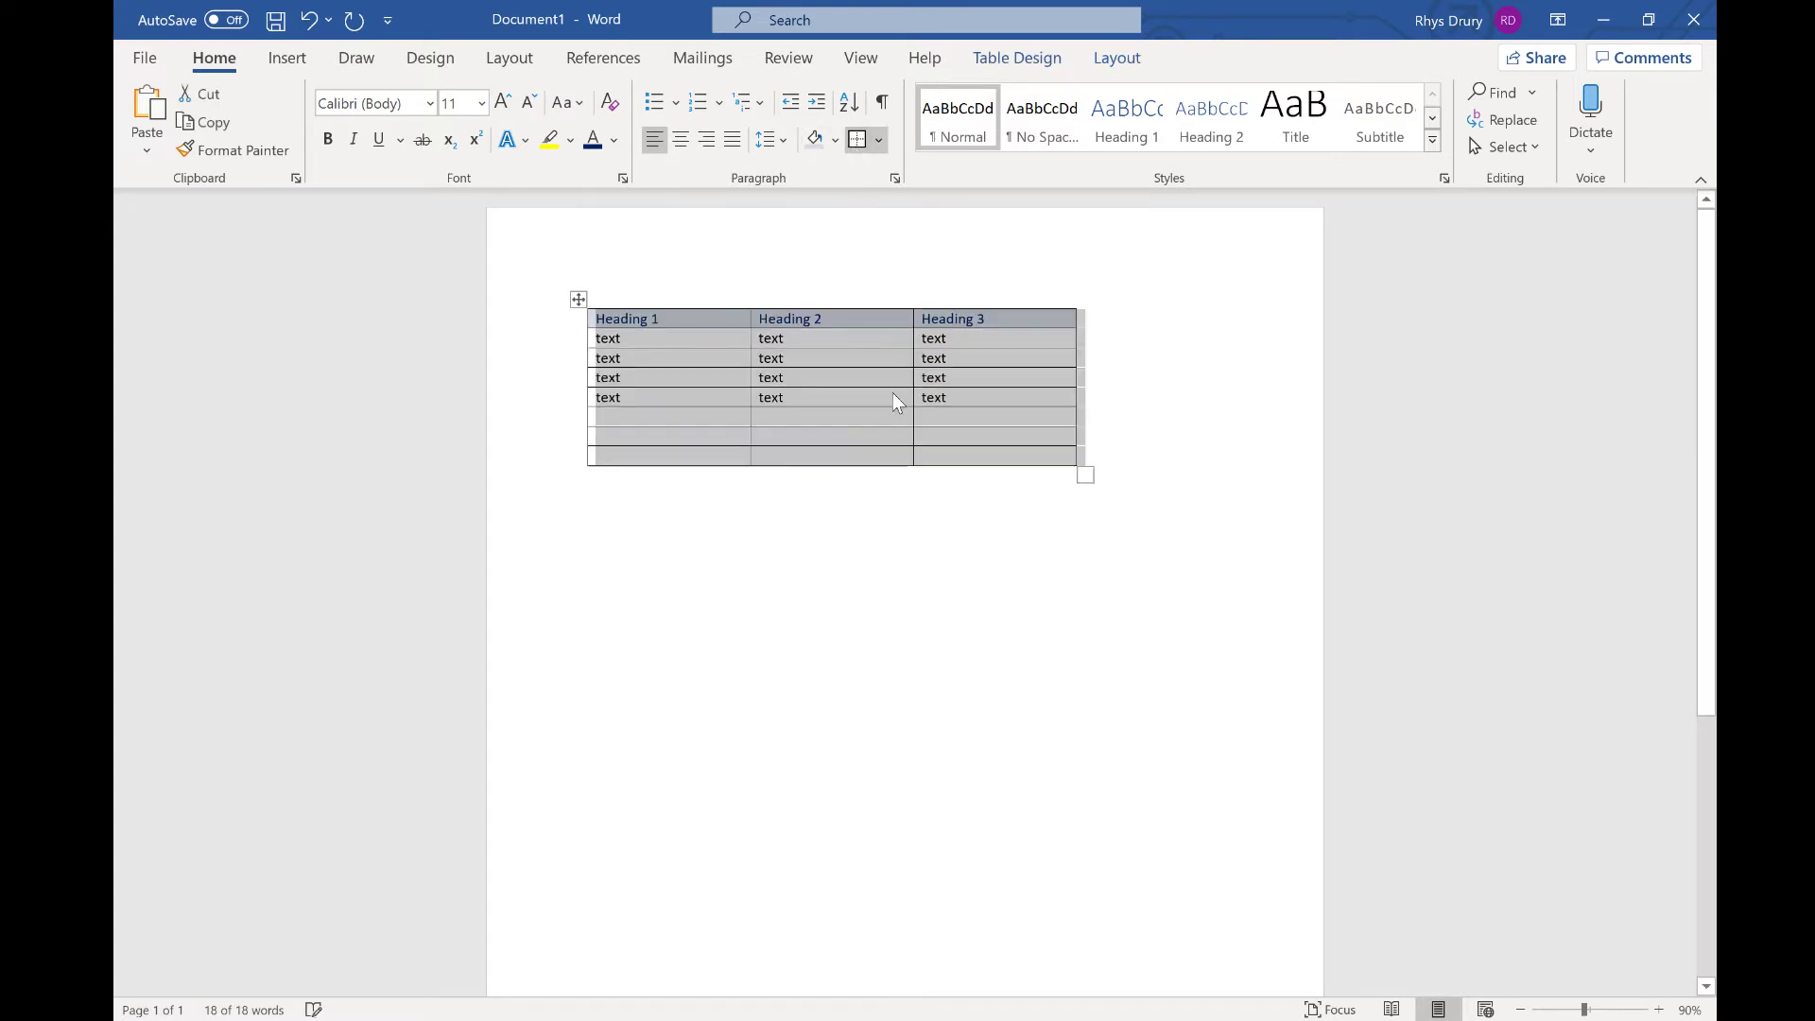
click(893, 394)
key(Up)
key(Up)
key(Up)
key(ctrl+a)
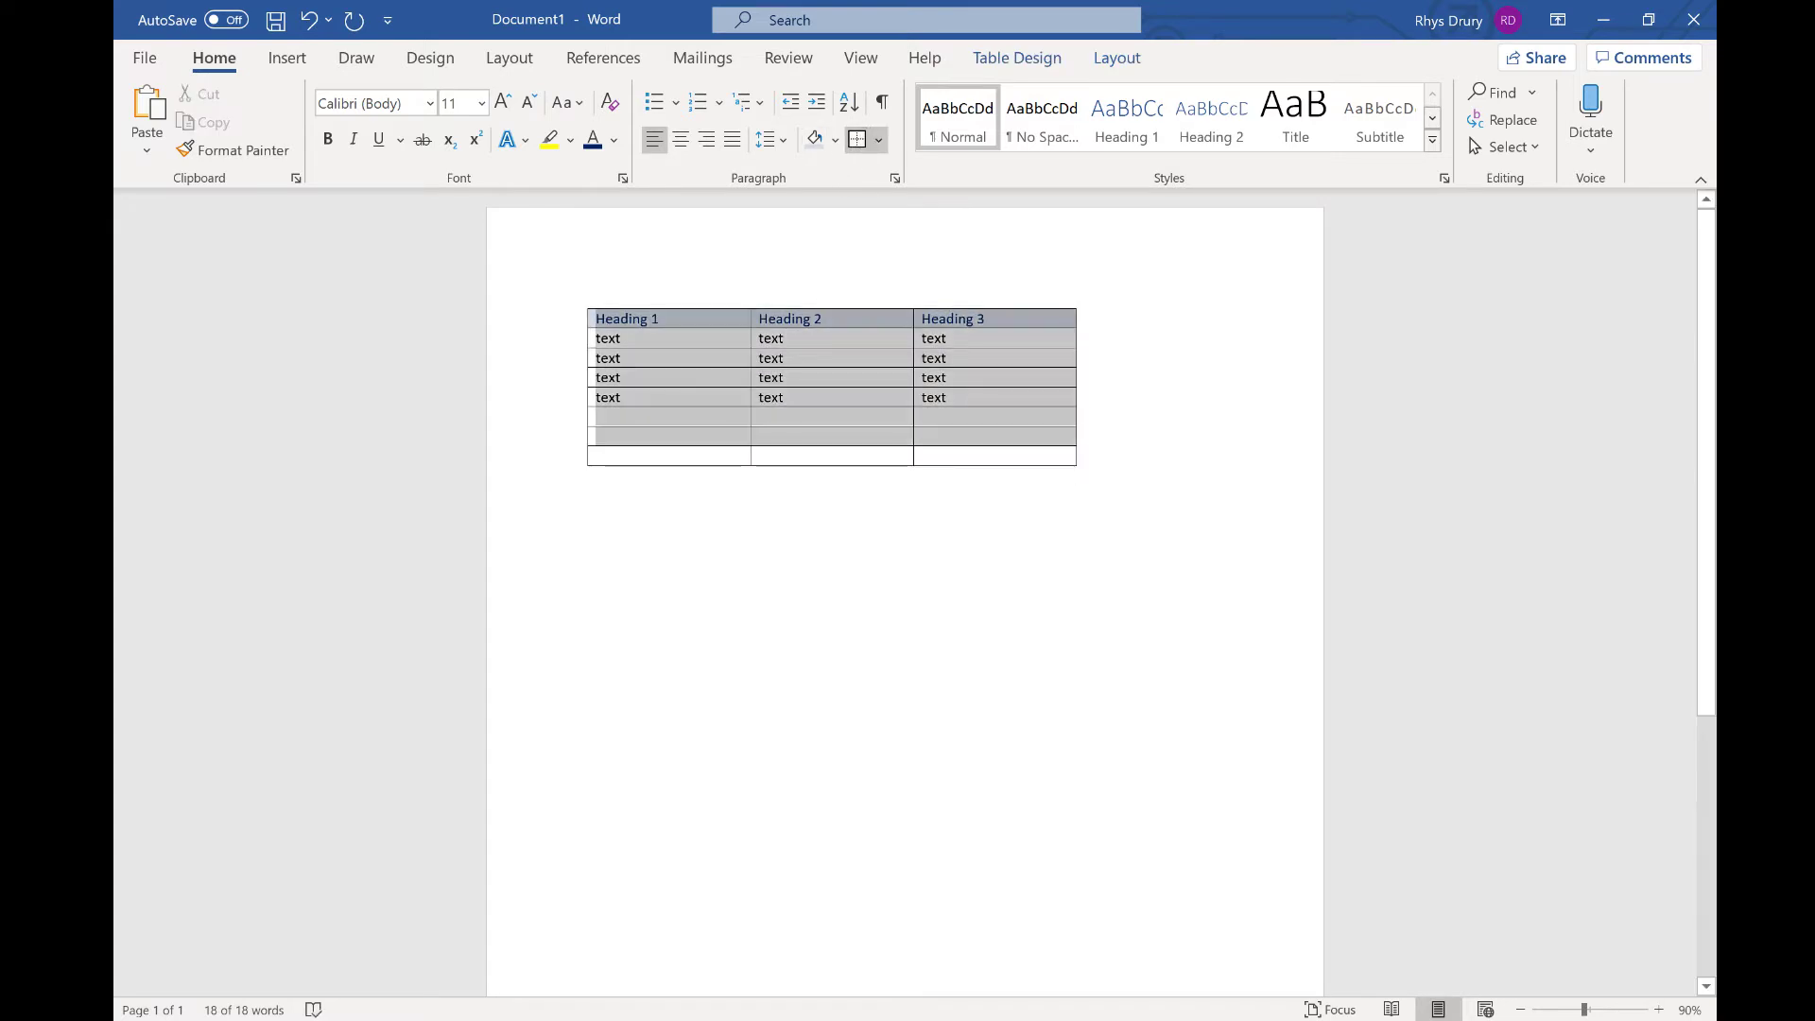
click(881, 146)
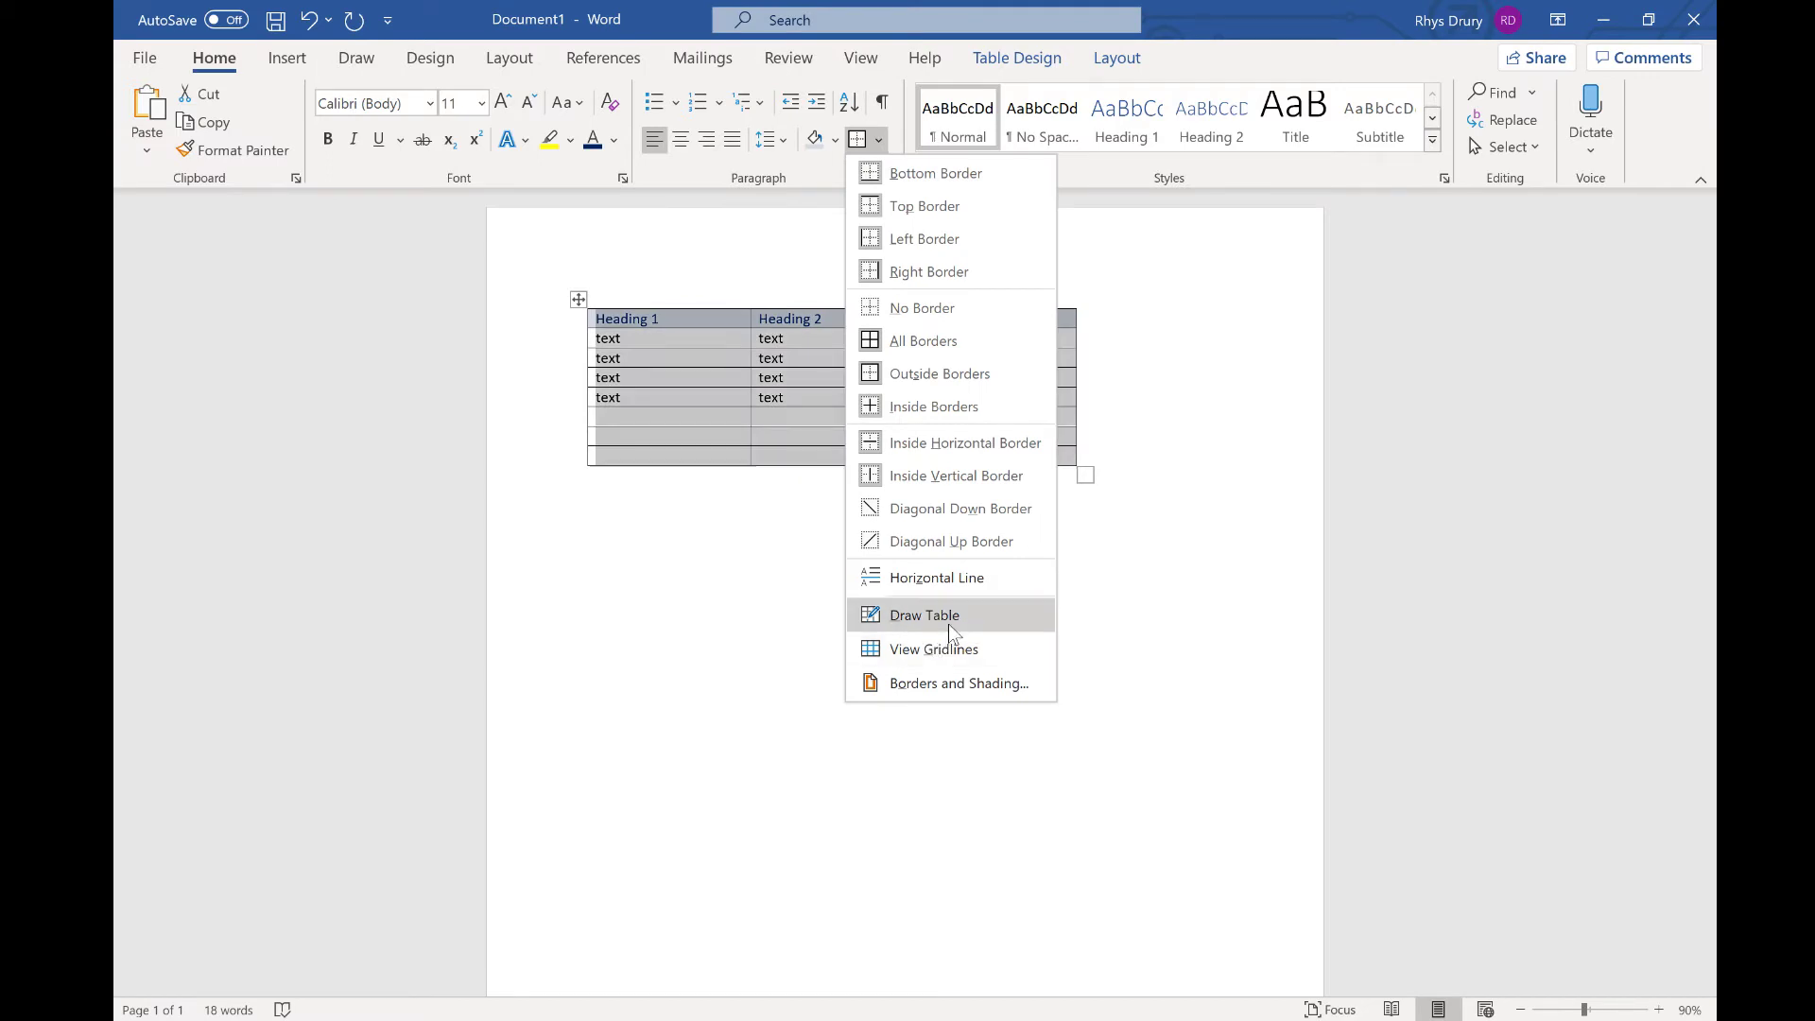
Switch on Draw Table and try drawing lines in the table, adding none
click(1016, 624)
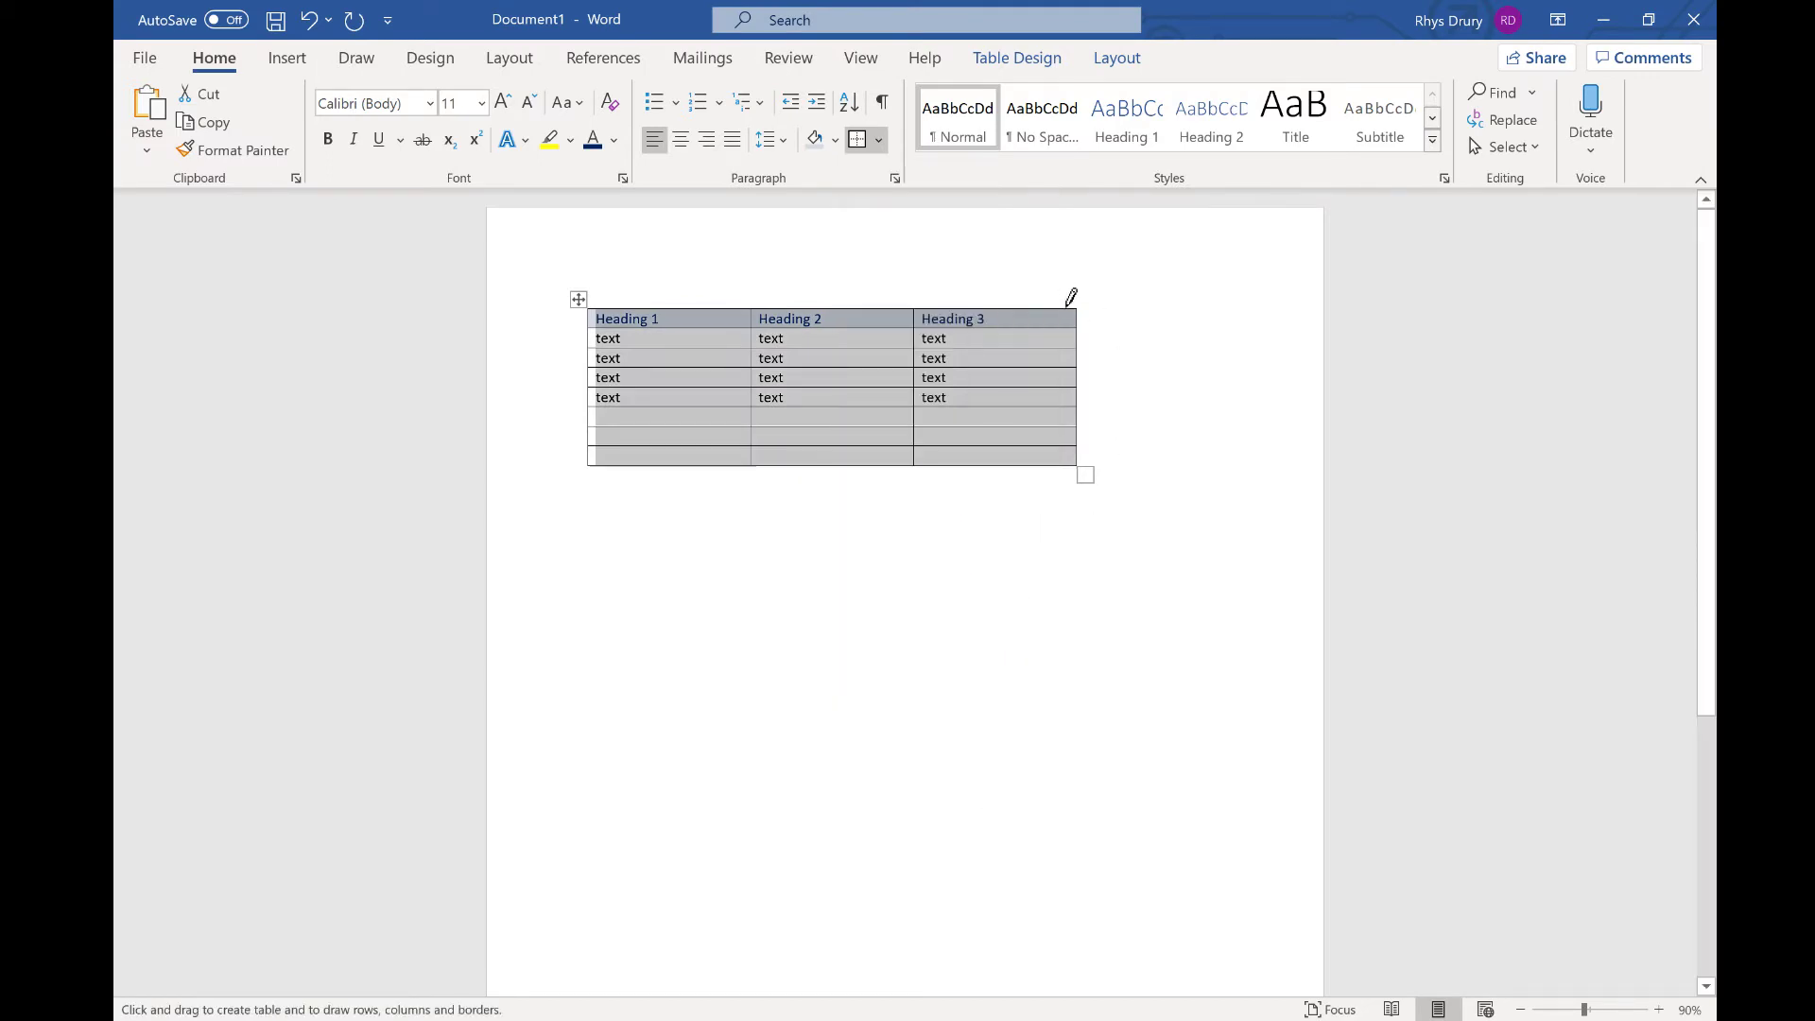
drag(1074, 363, 1083, 453)
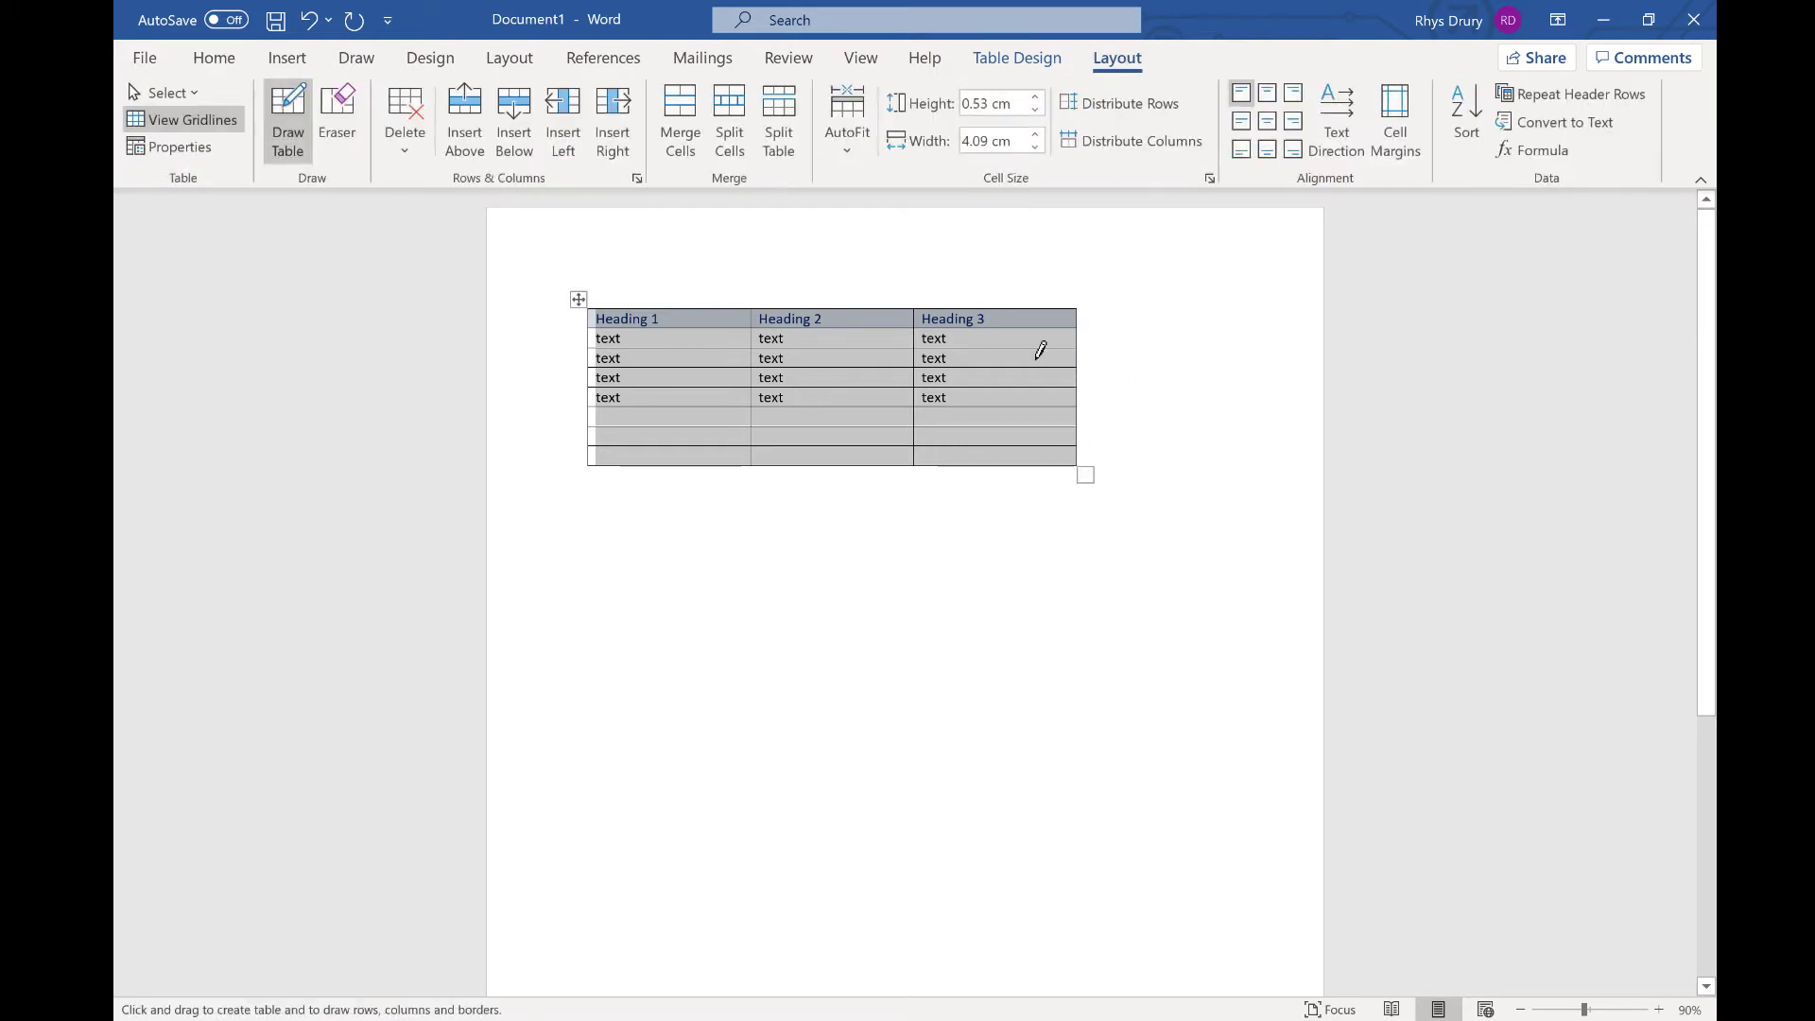
drag(781, 397, 851, 397)
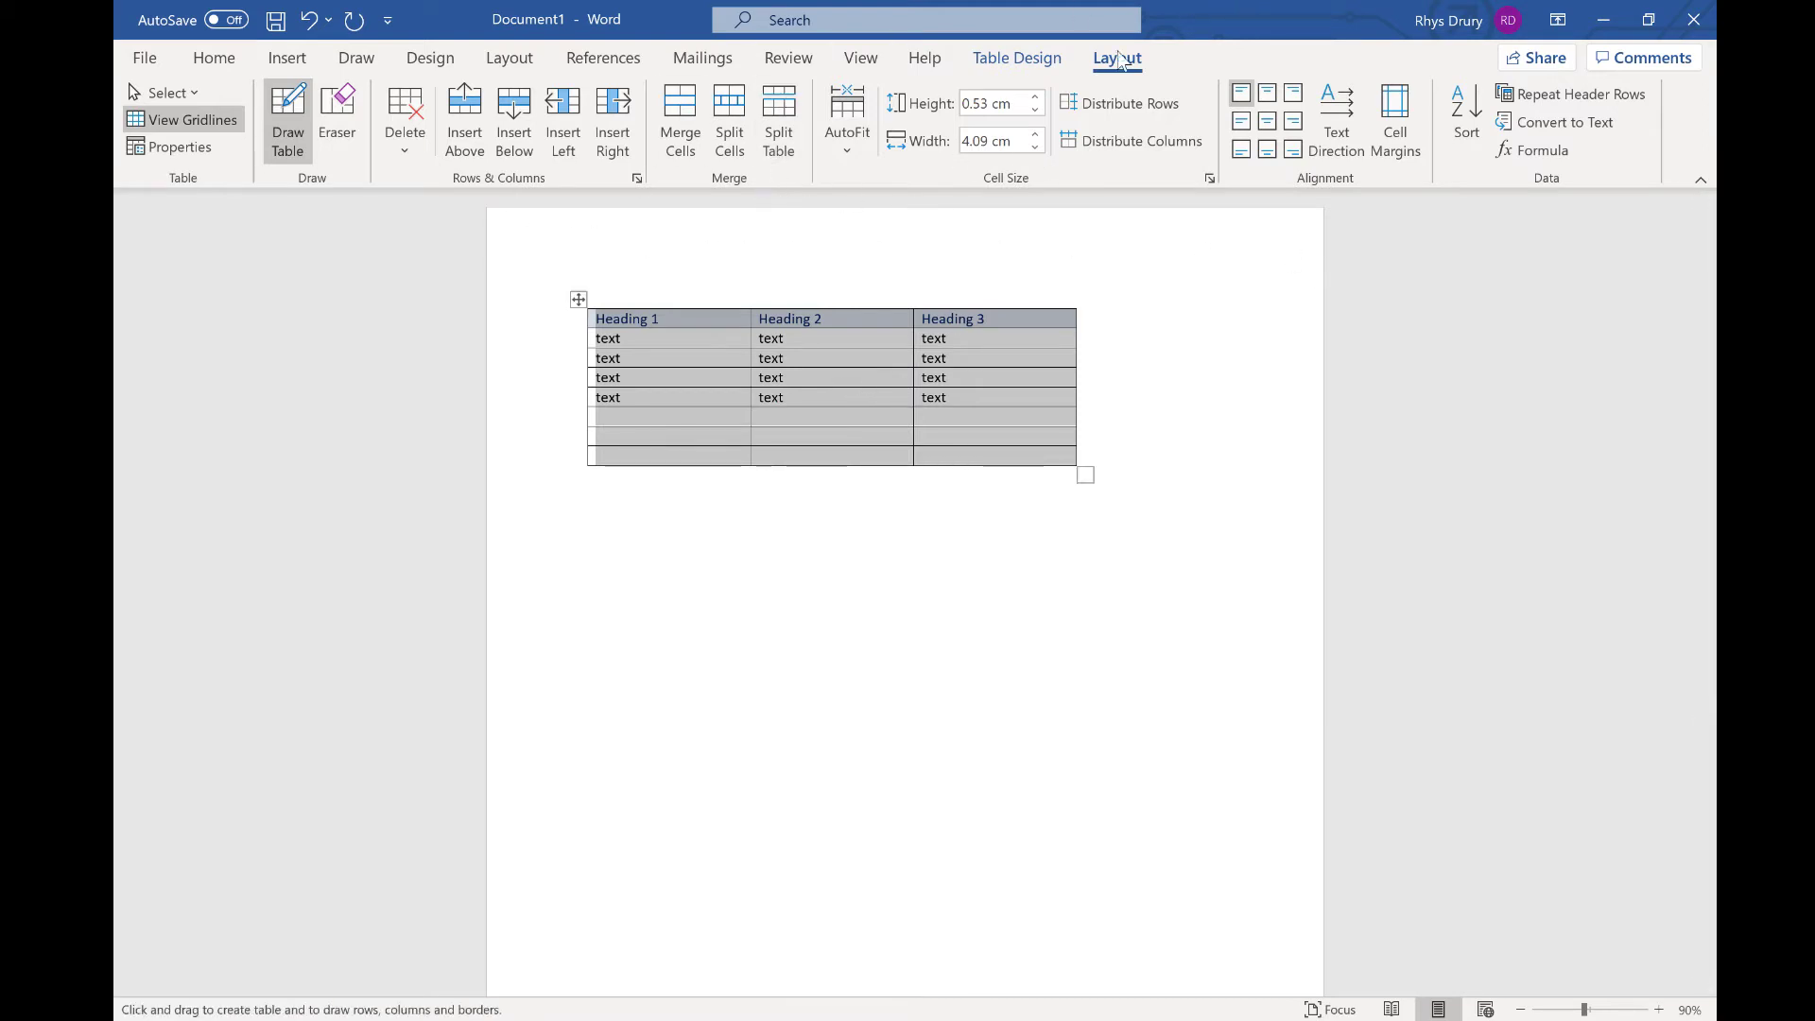
click(216, 58)
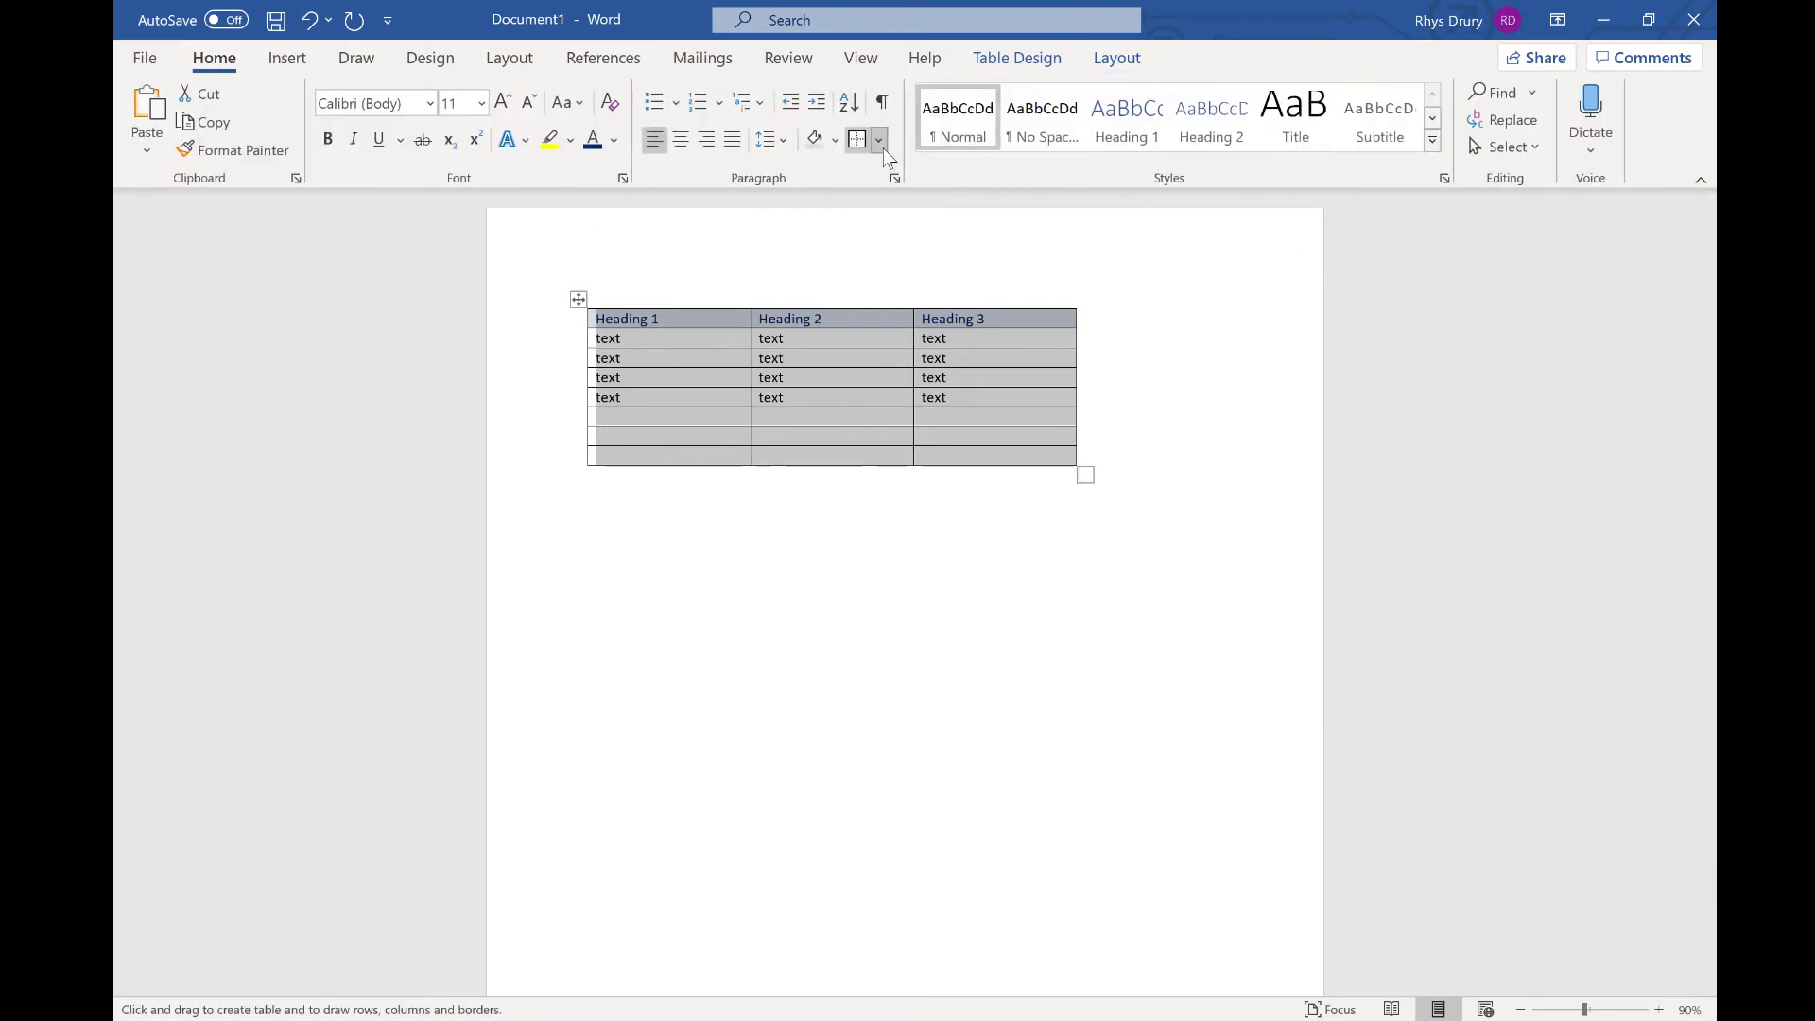
click(879, 140)
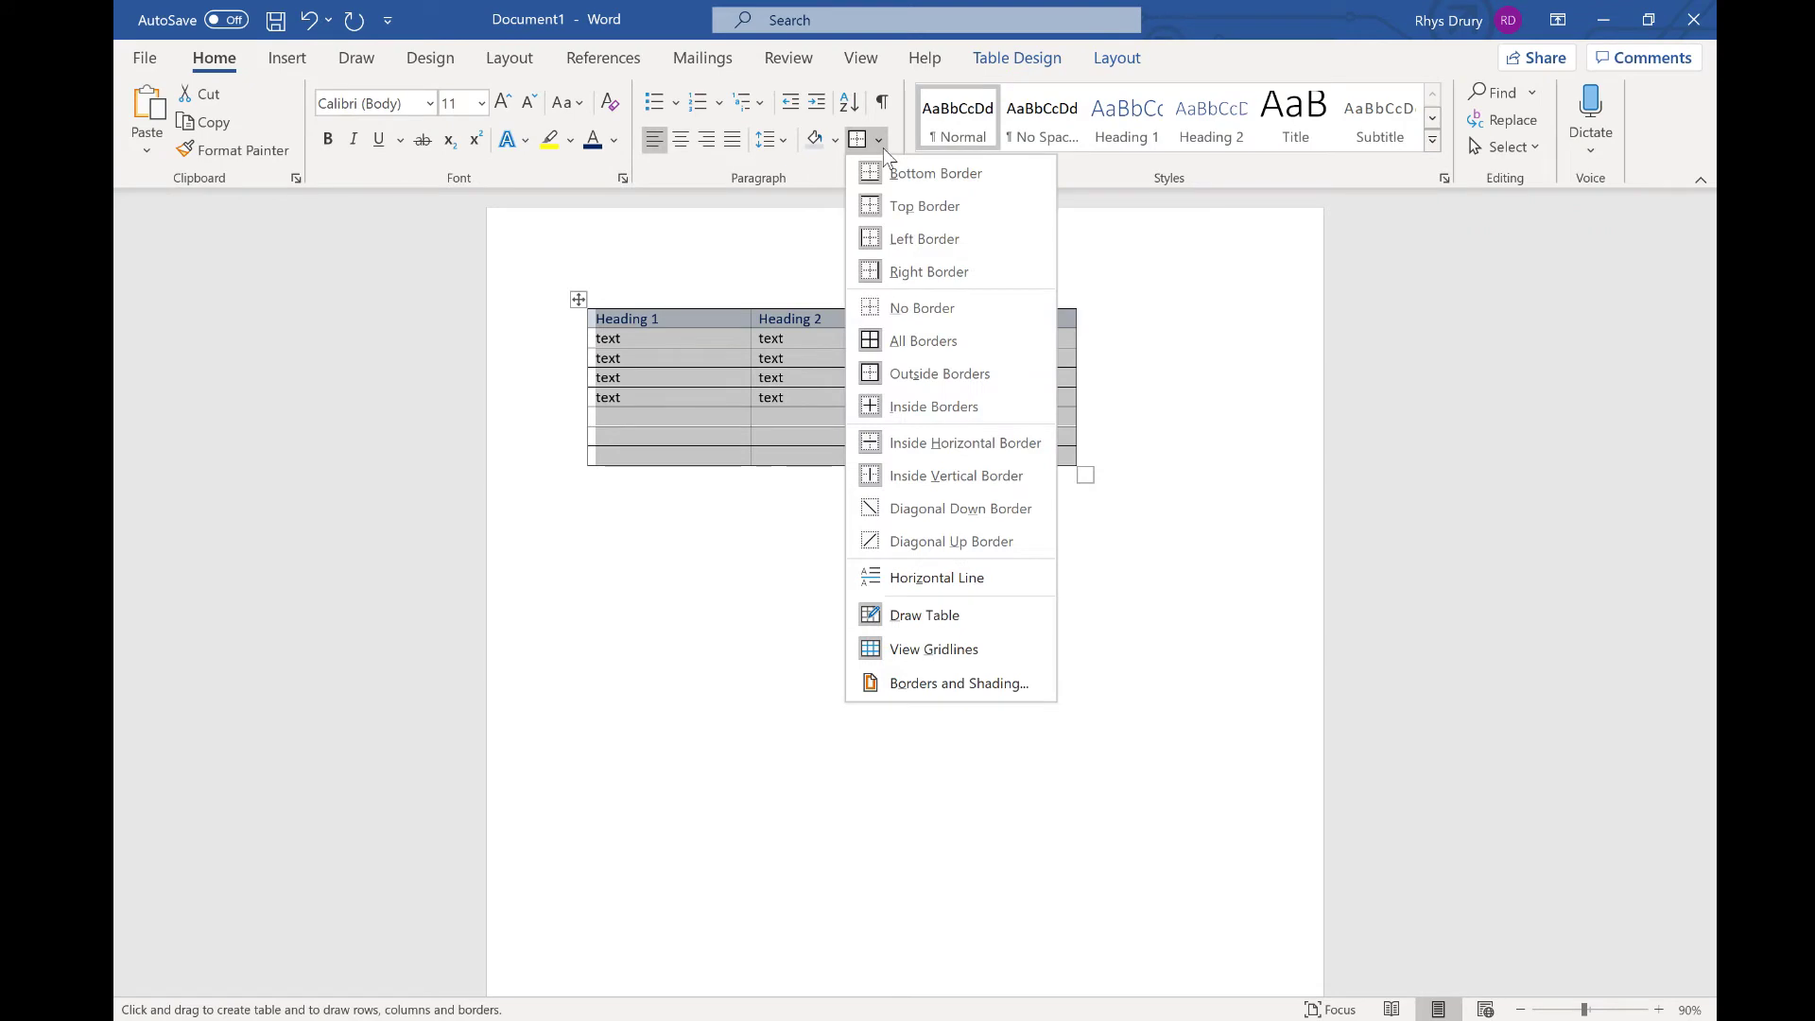
Set the table's border width to 4½ pt in Borders and Shading
click(948, 685)
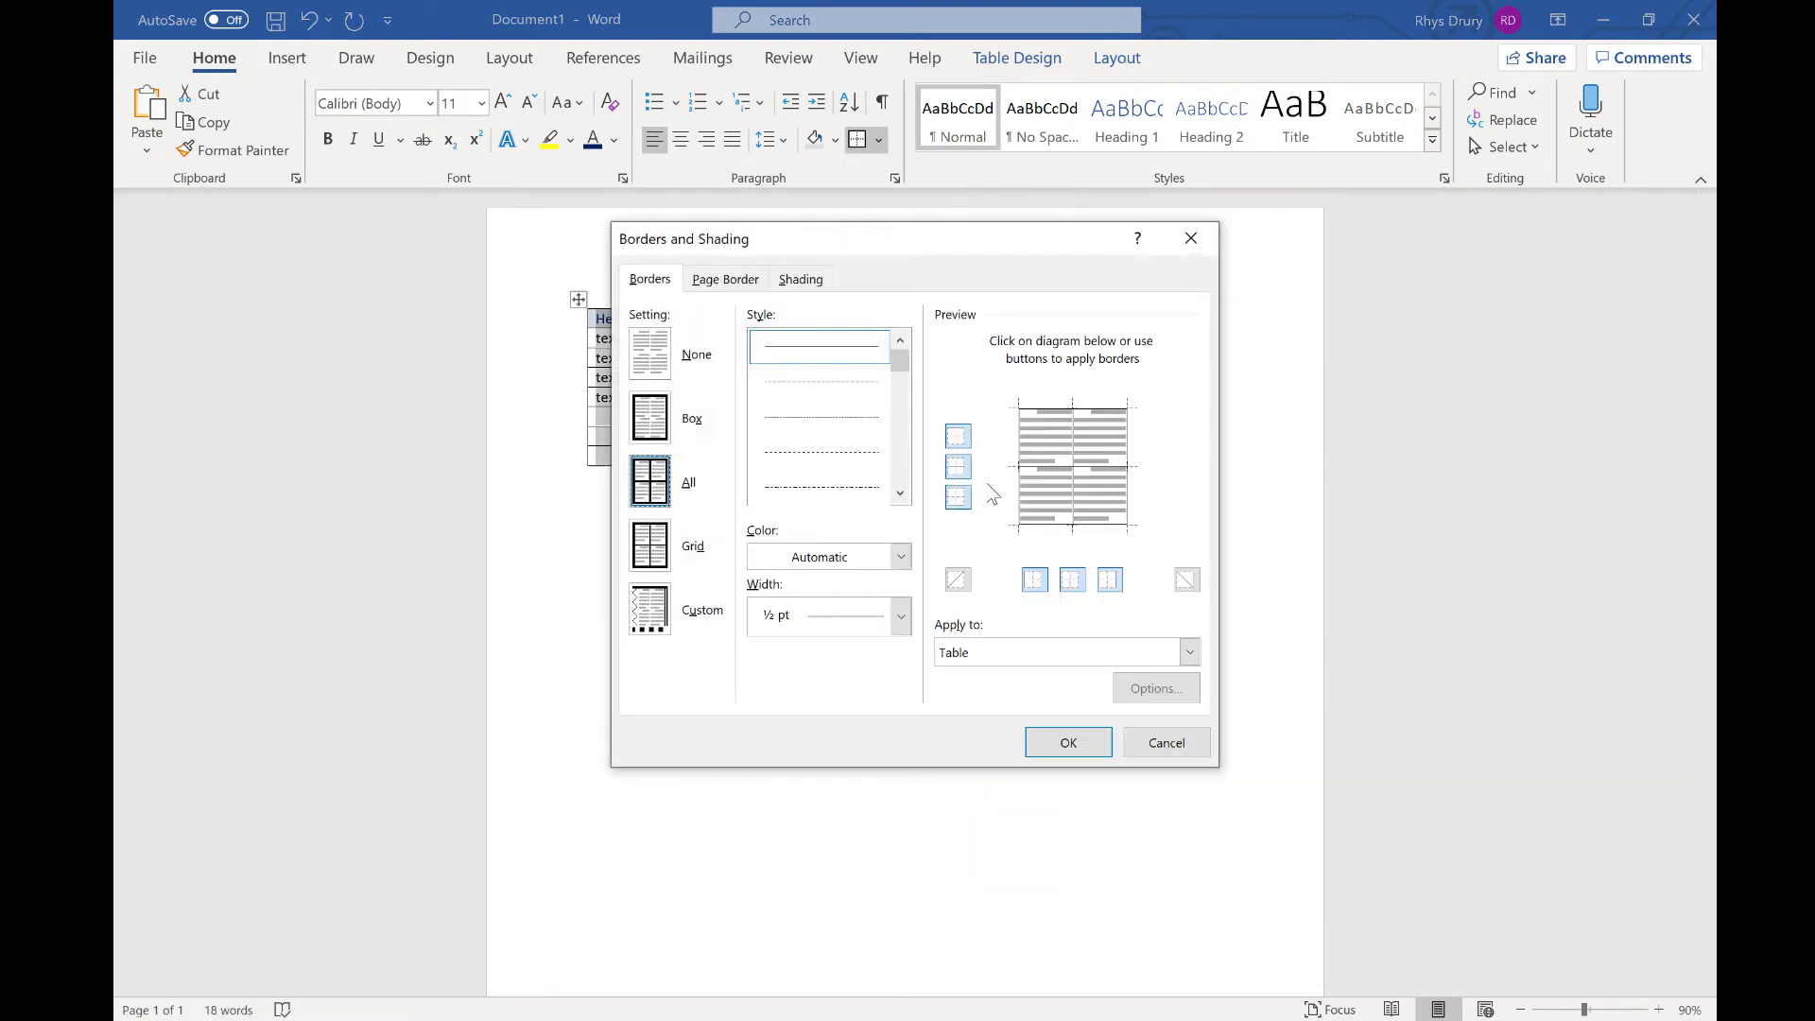
click(901, 616)
click(828, 896)
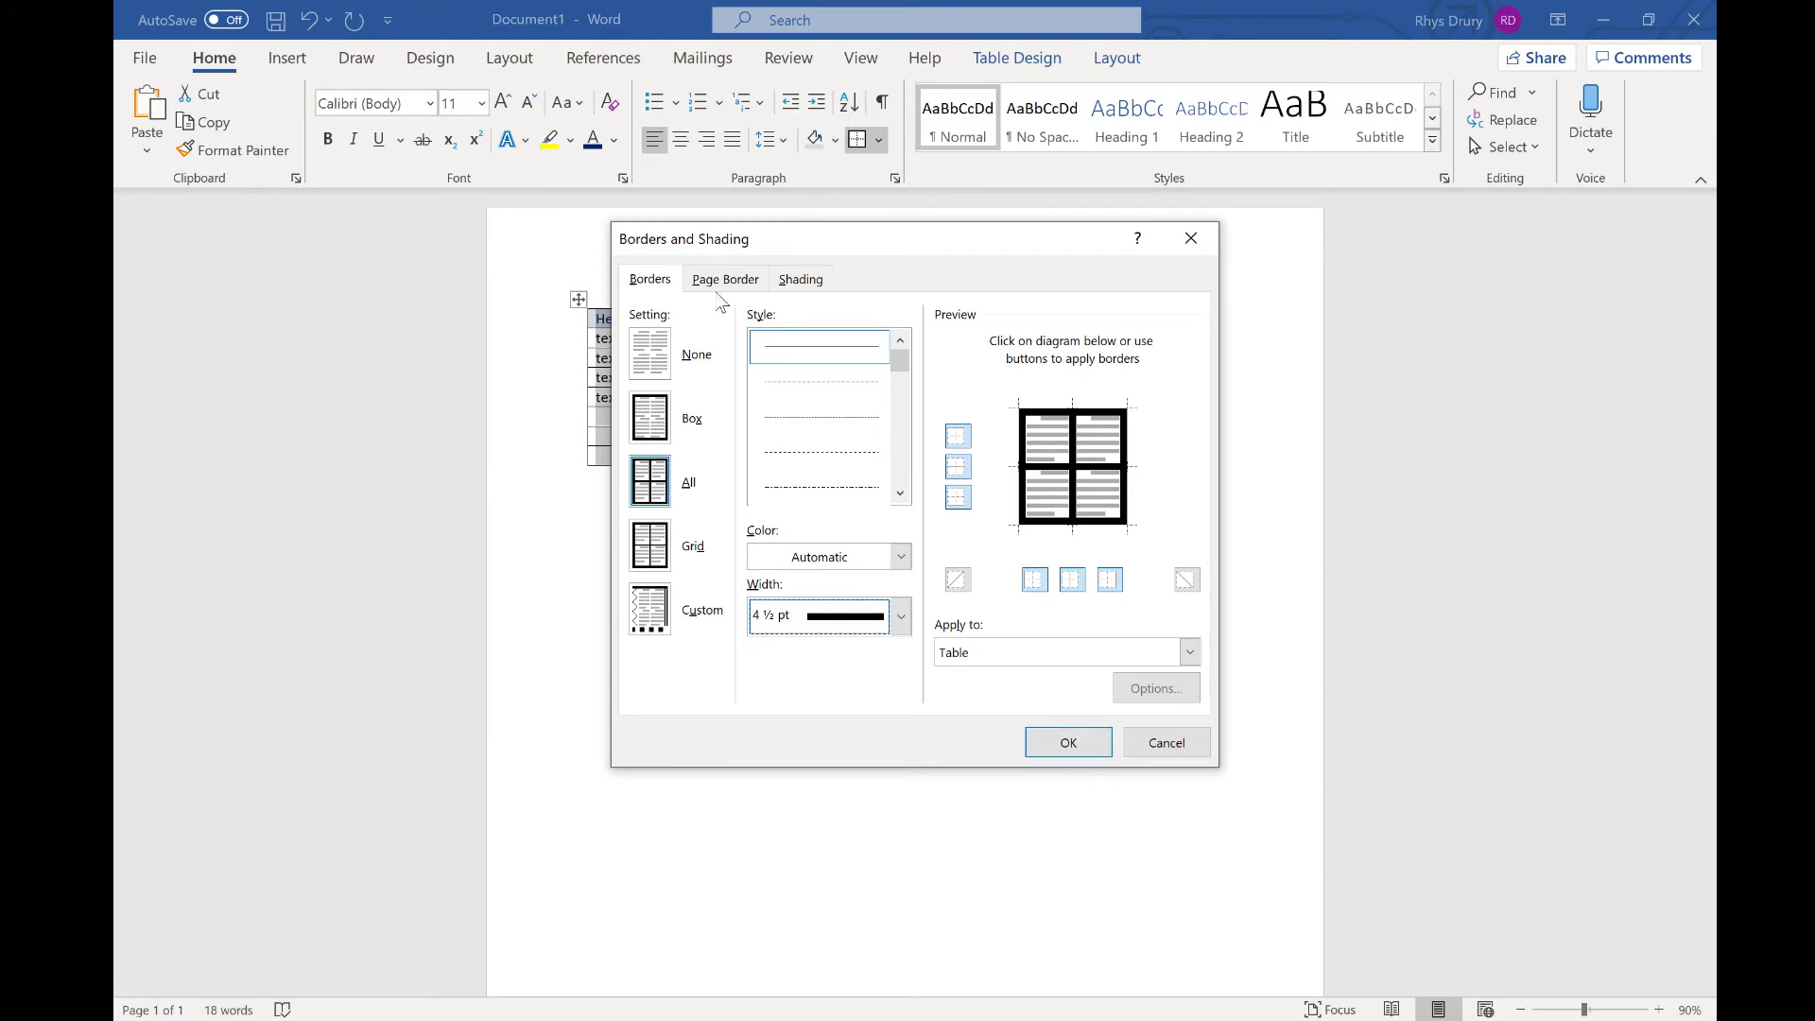
On the Shading tab, choose a 10% pattern applied to the whole table
click(799, 280)
click(720, 342)
click(720, 342)
click(734, 416)
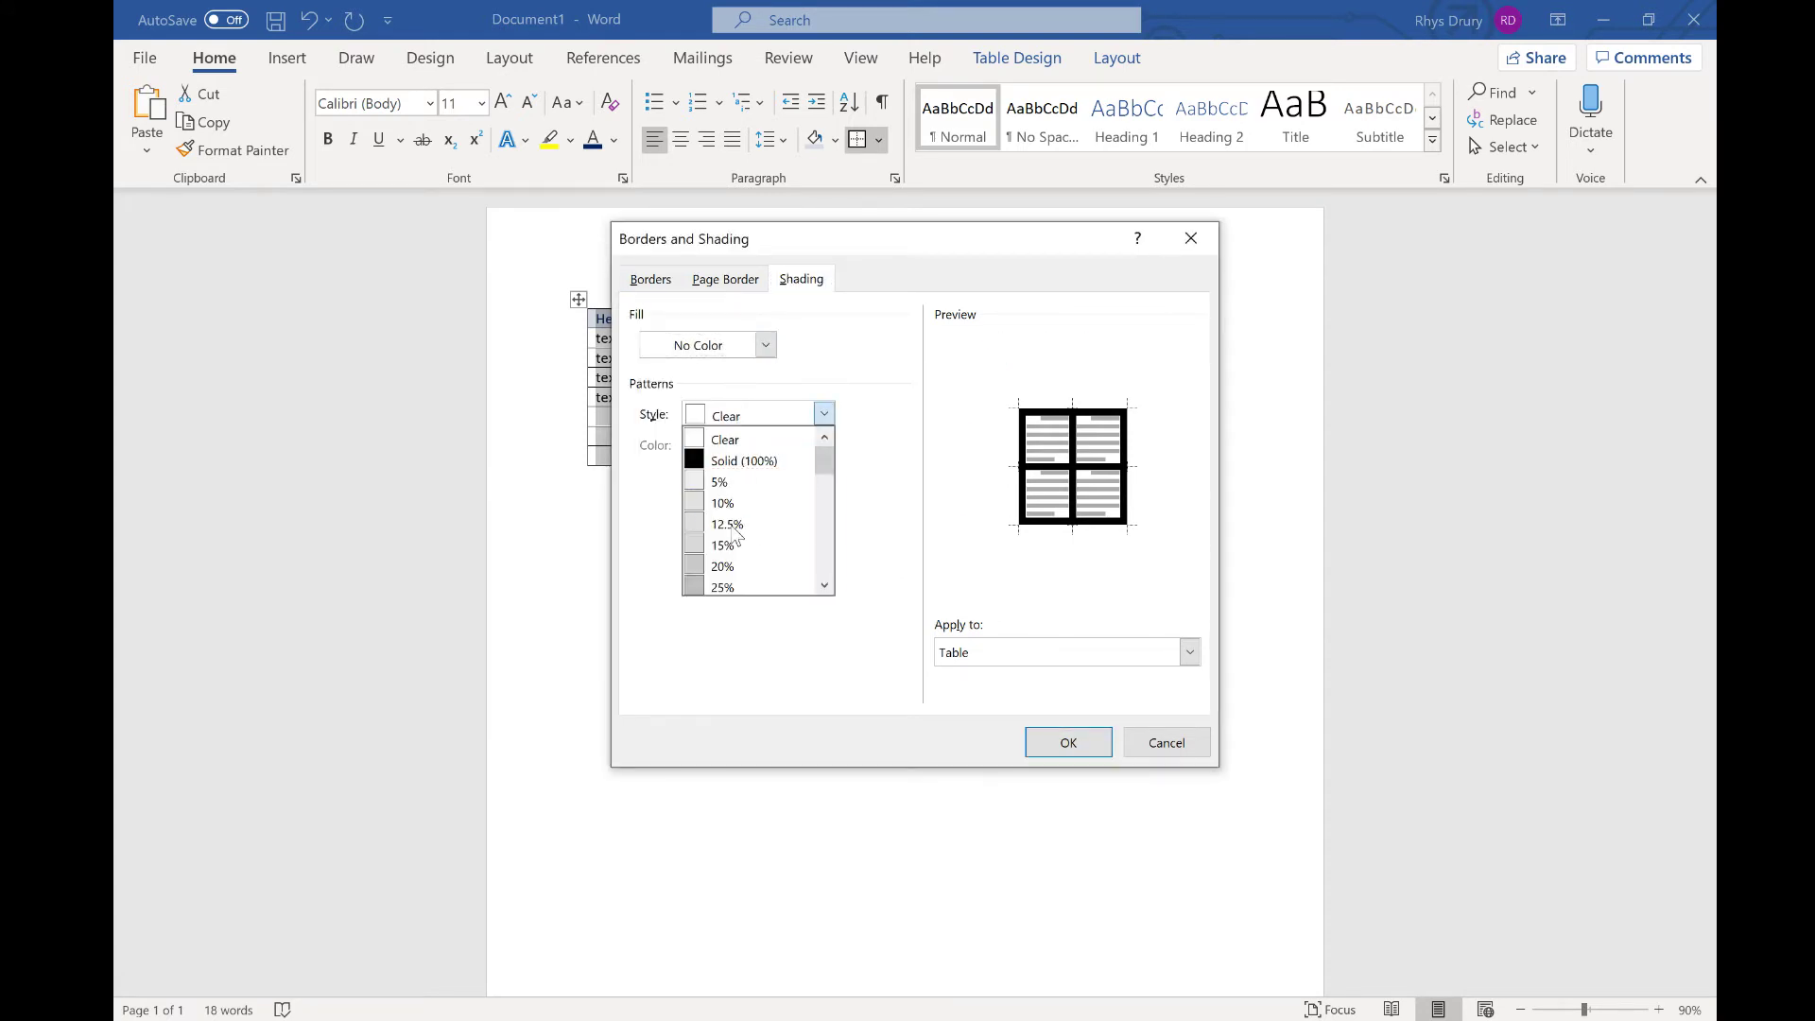
click(723, 503)
click(753, 445)
click(823, 445)
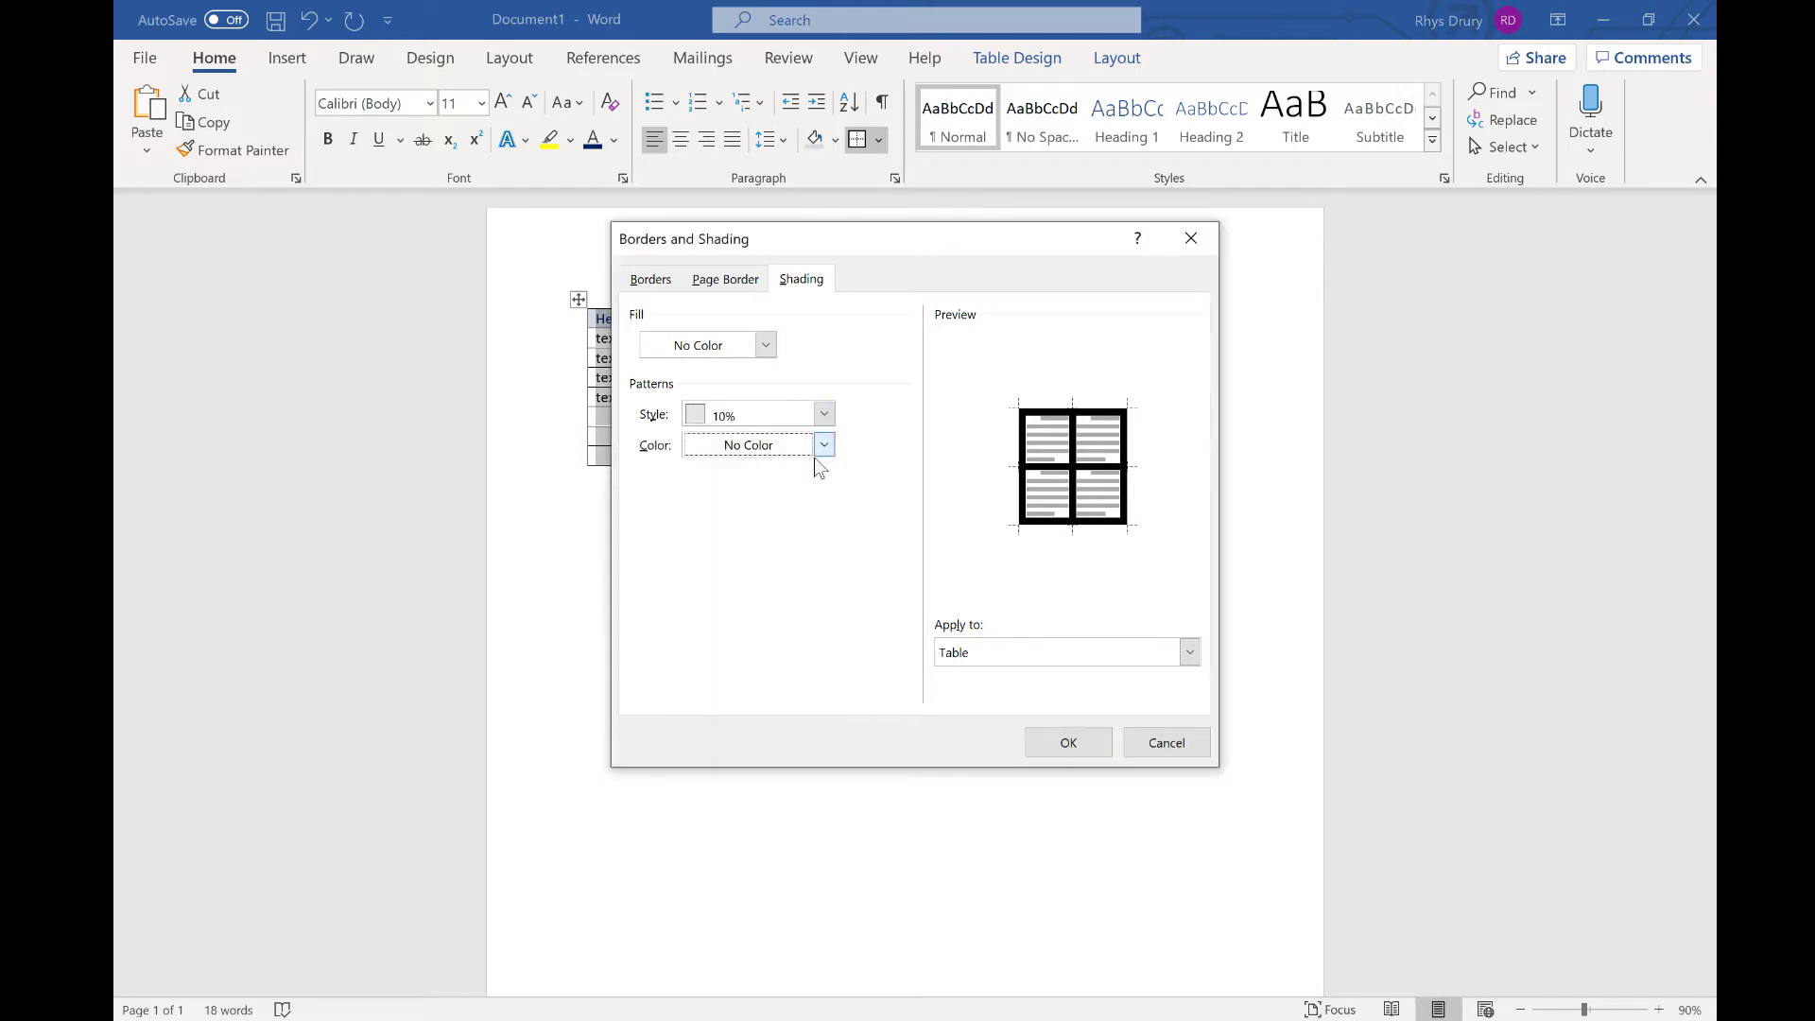
click(1082, 651)
click(1040, 652)
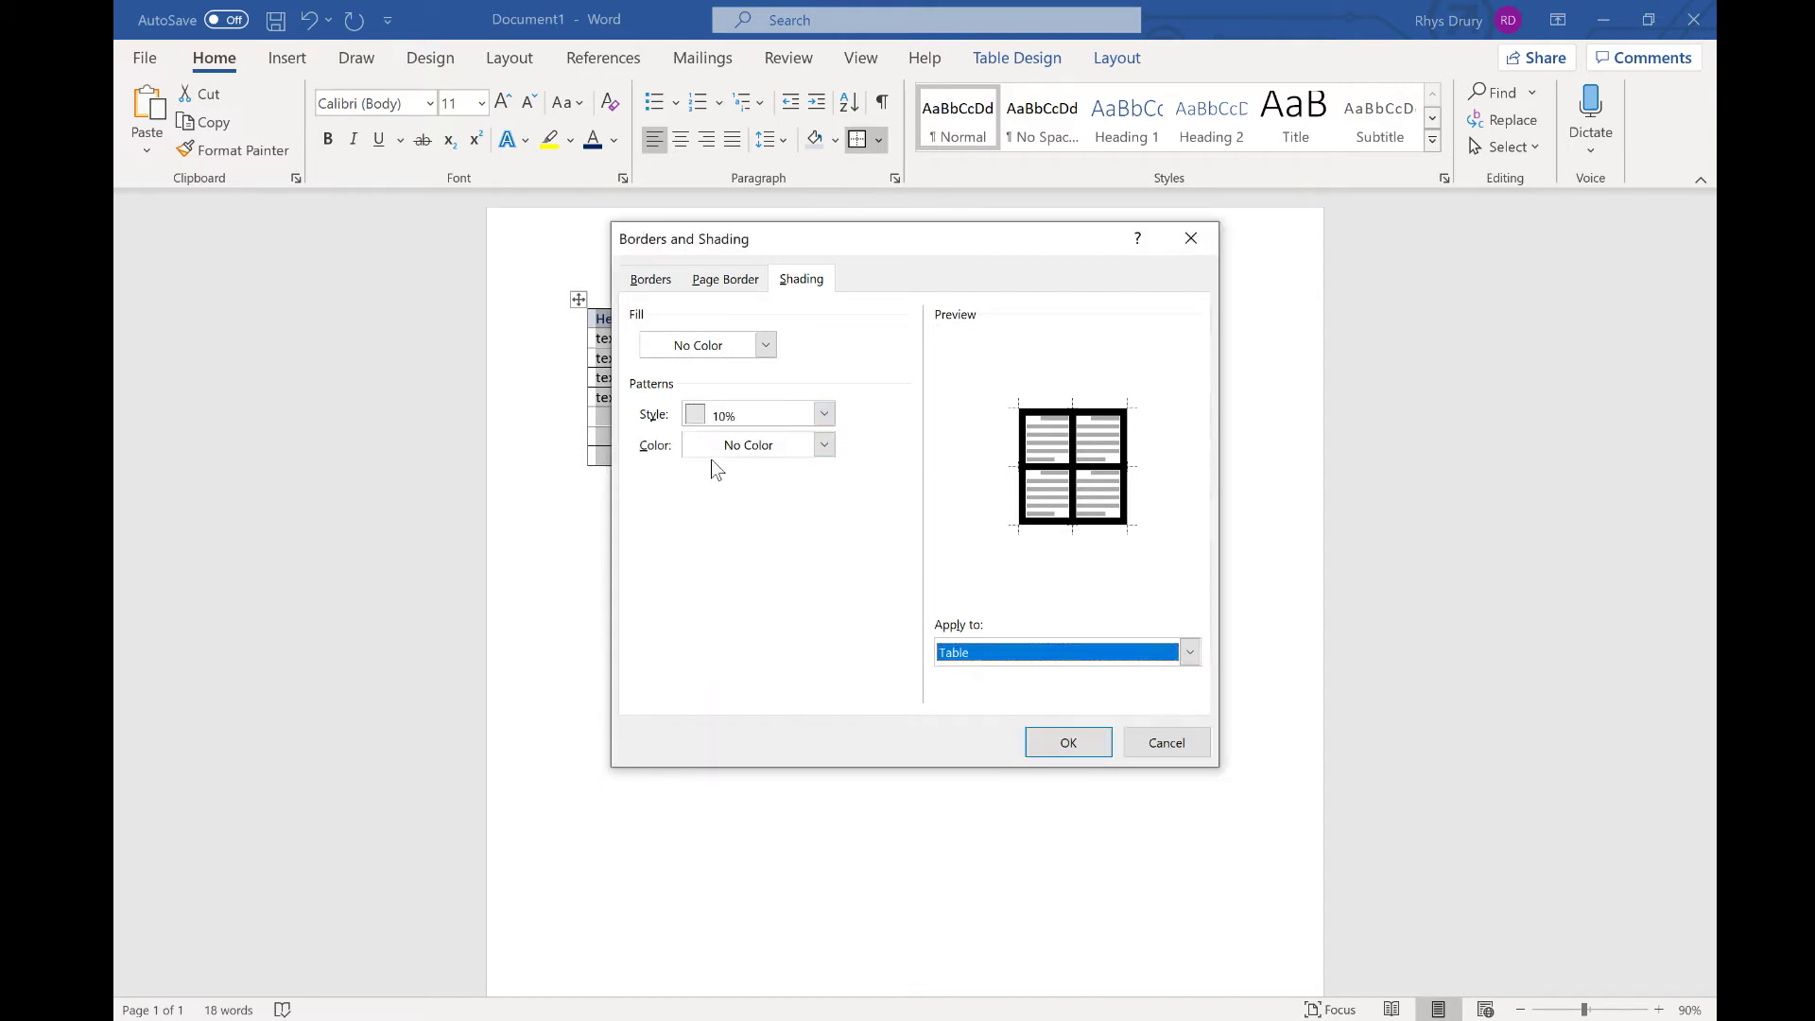
Change the shading pattern to grey Dk Dwn Diagonal and apply it
click(774, 416)
scroll(757, 511, down, 8)
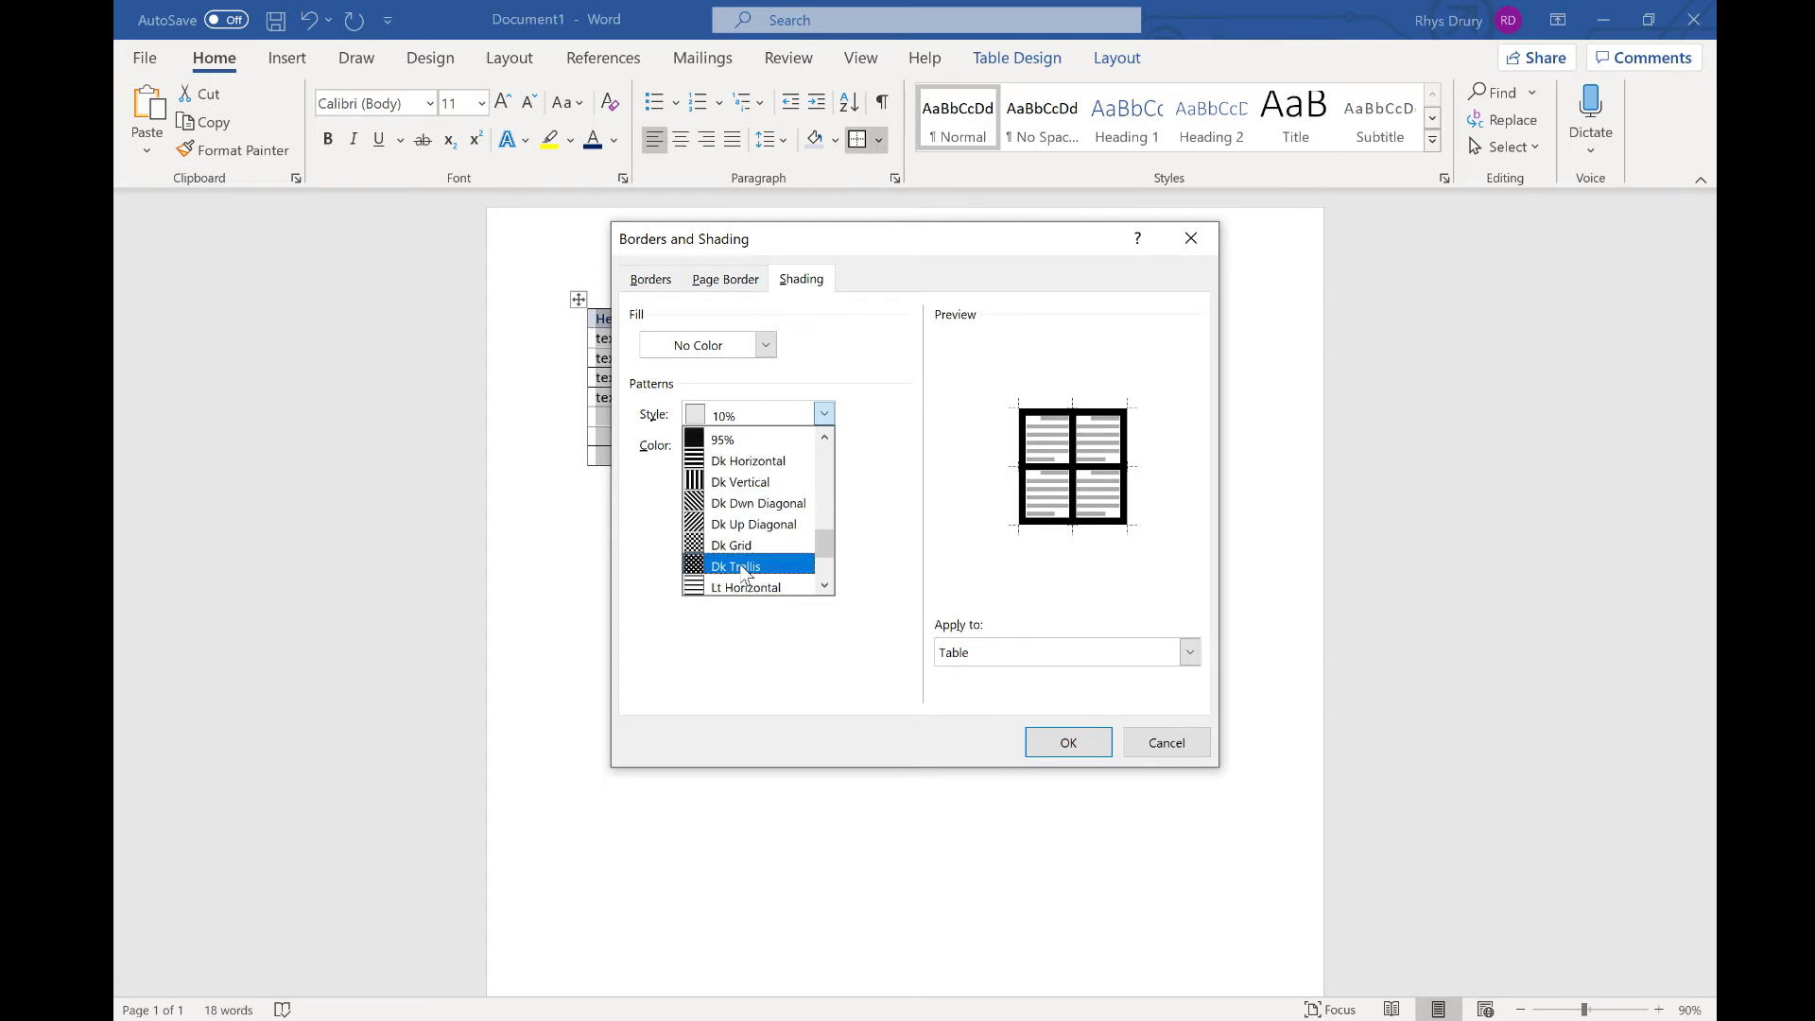
click(766, 504)
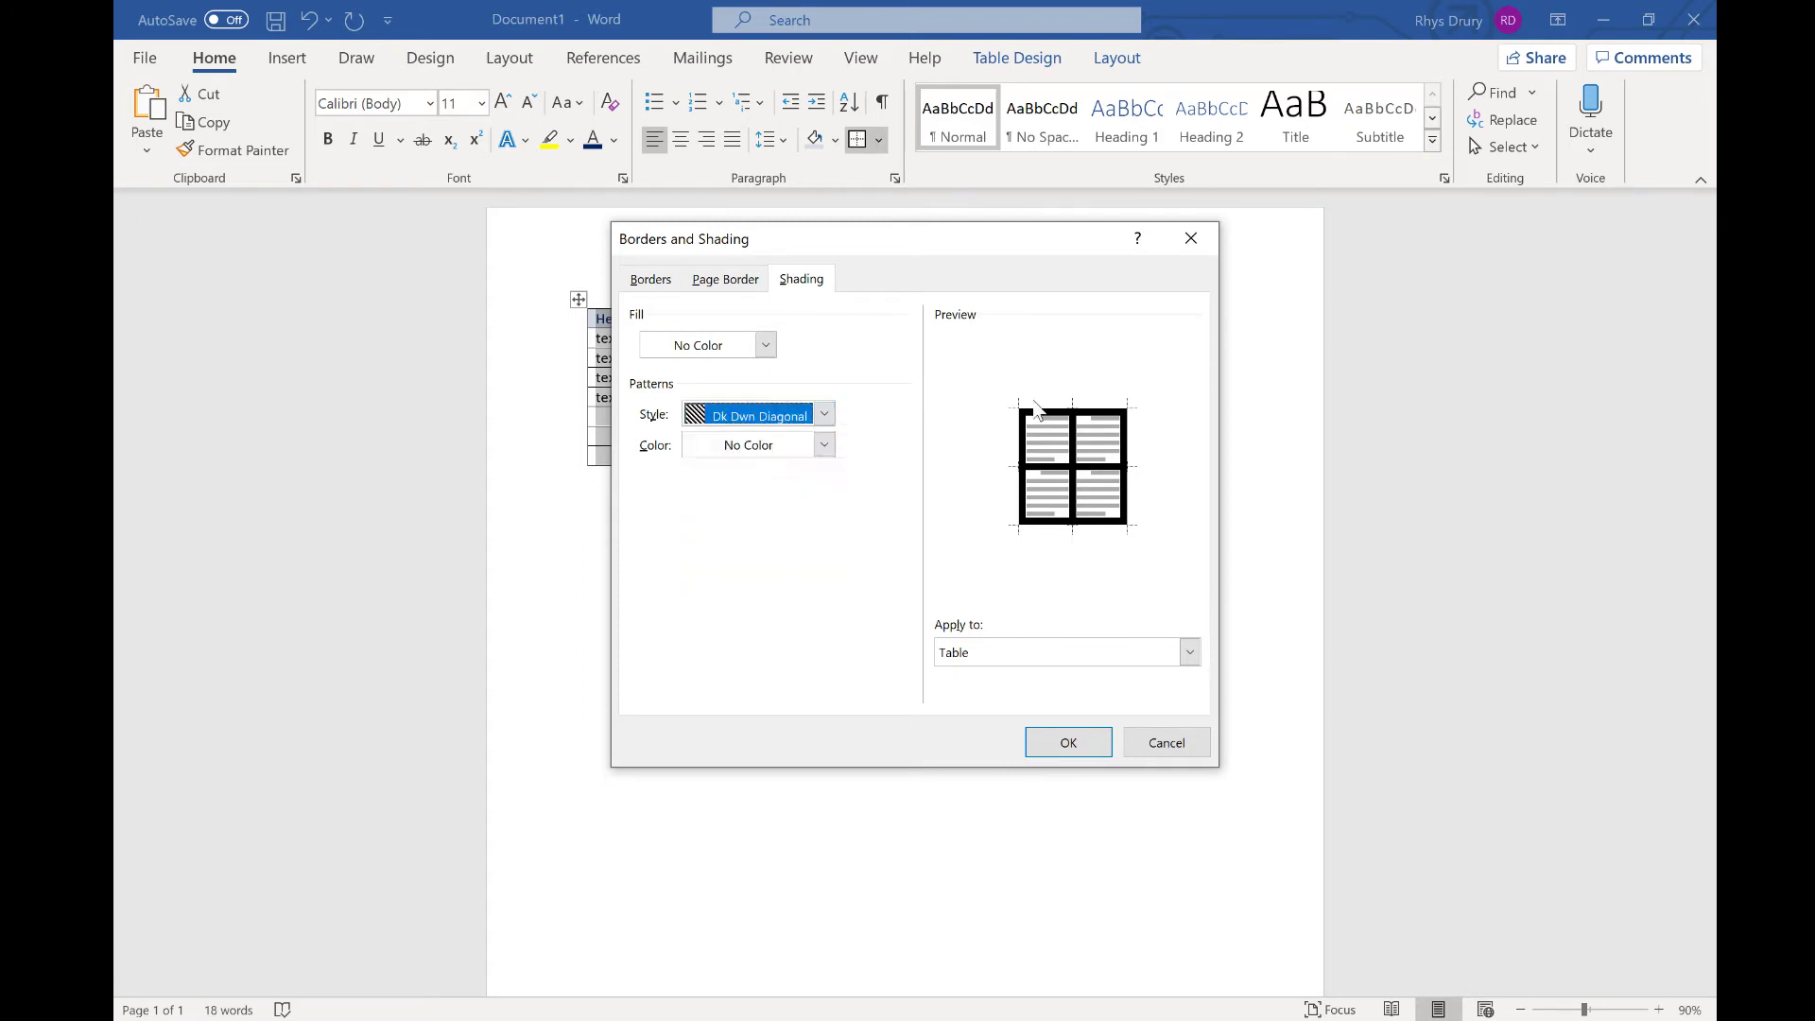
click(794, 450)
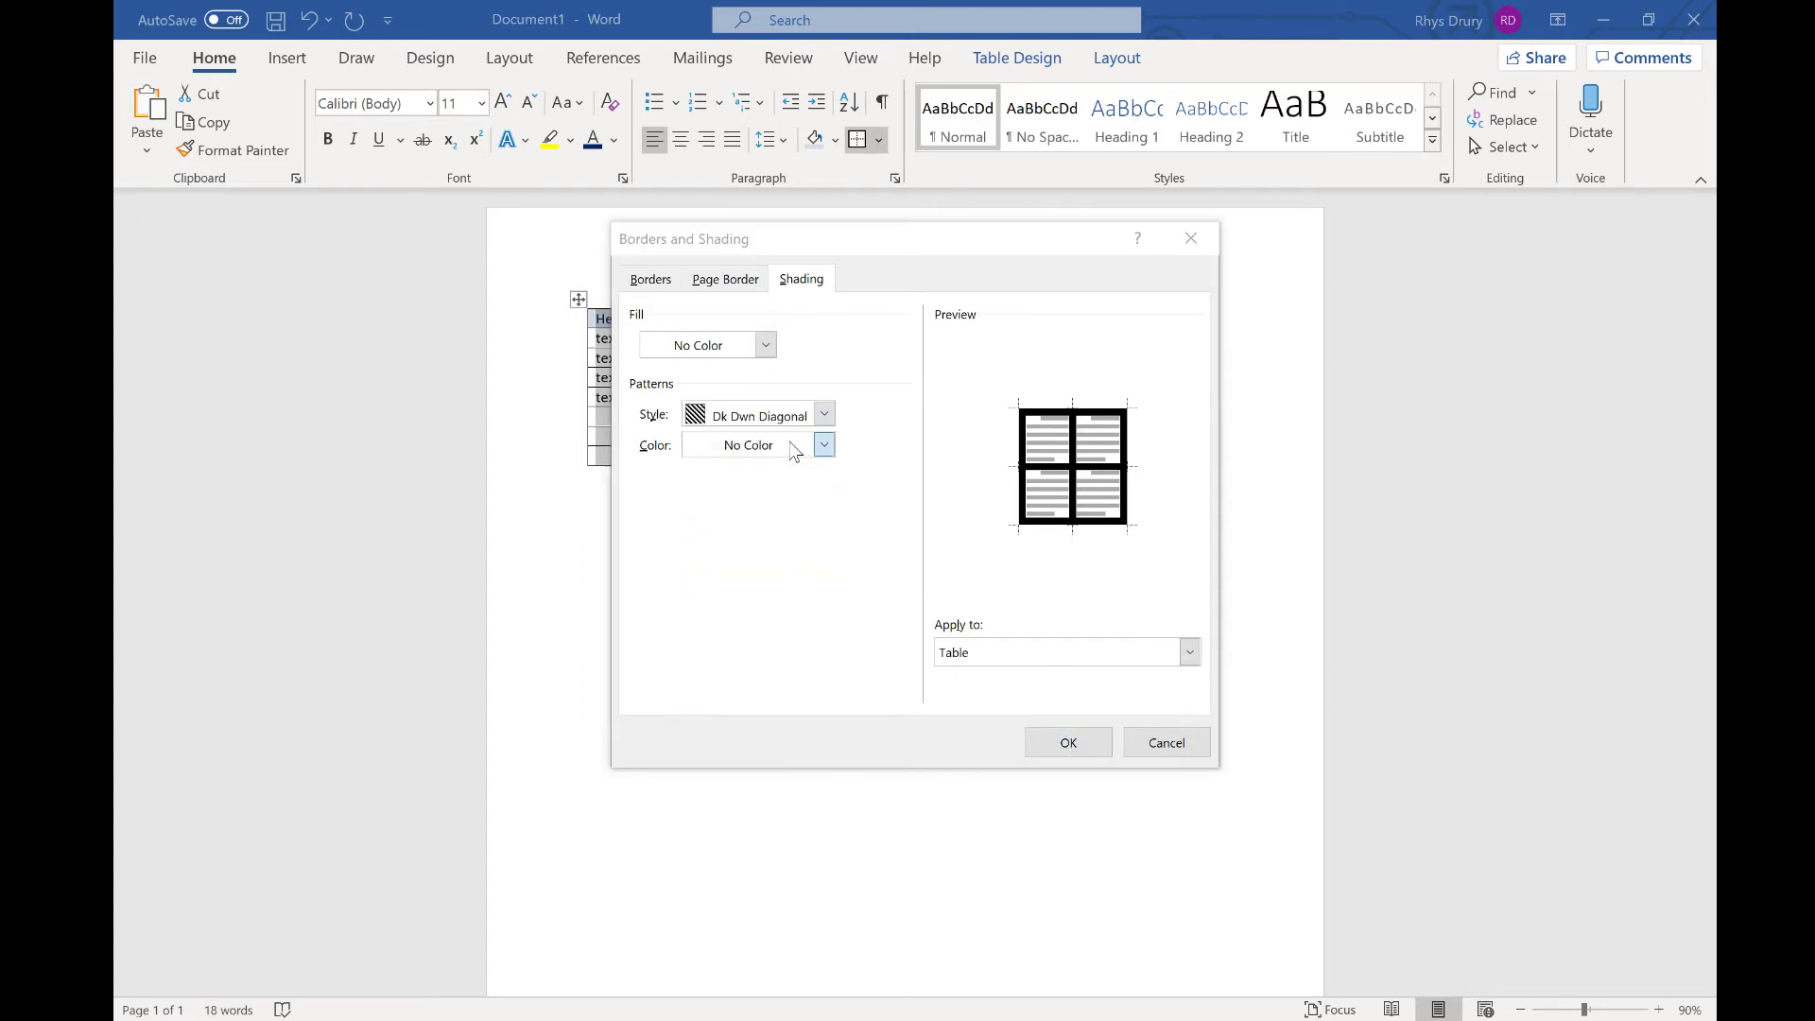
click(689, 598)
click(1059, 741)
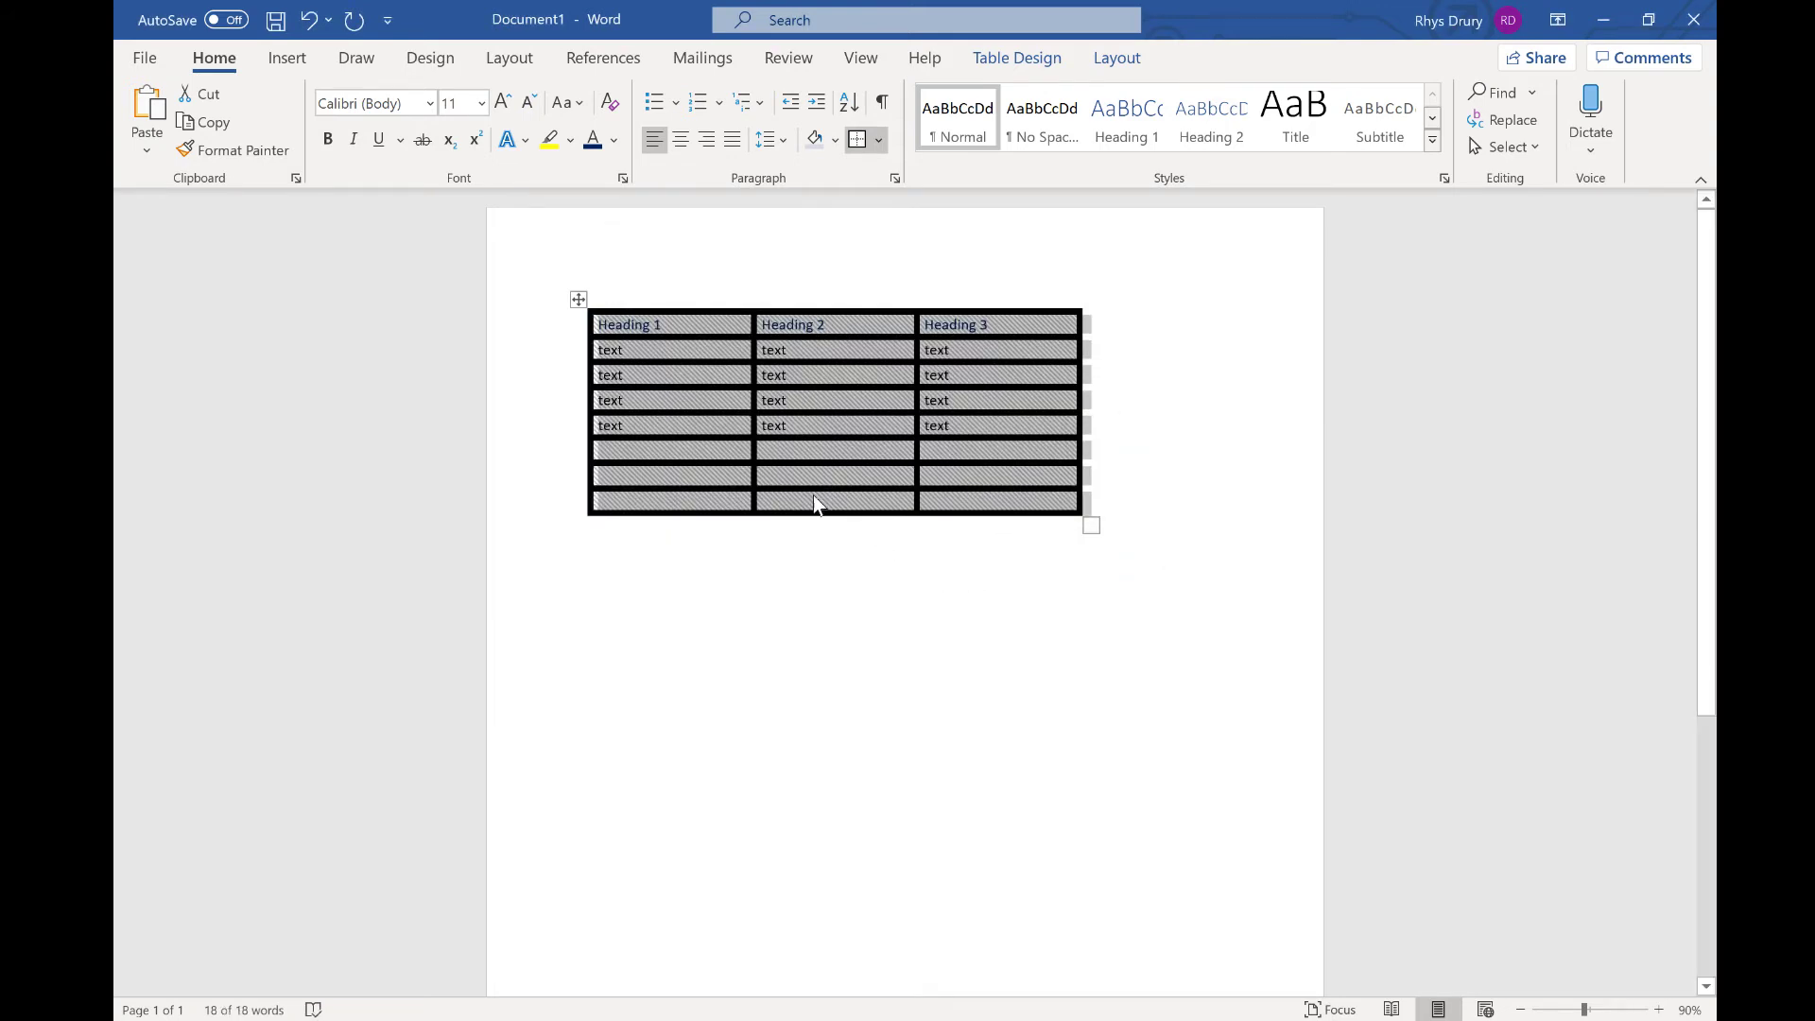
click(762, 501)
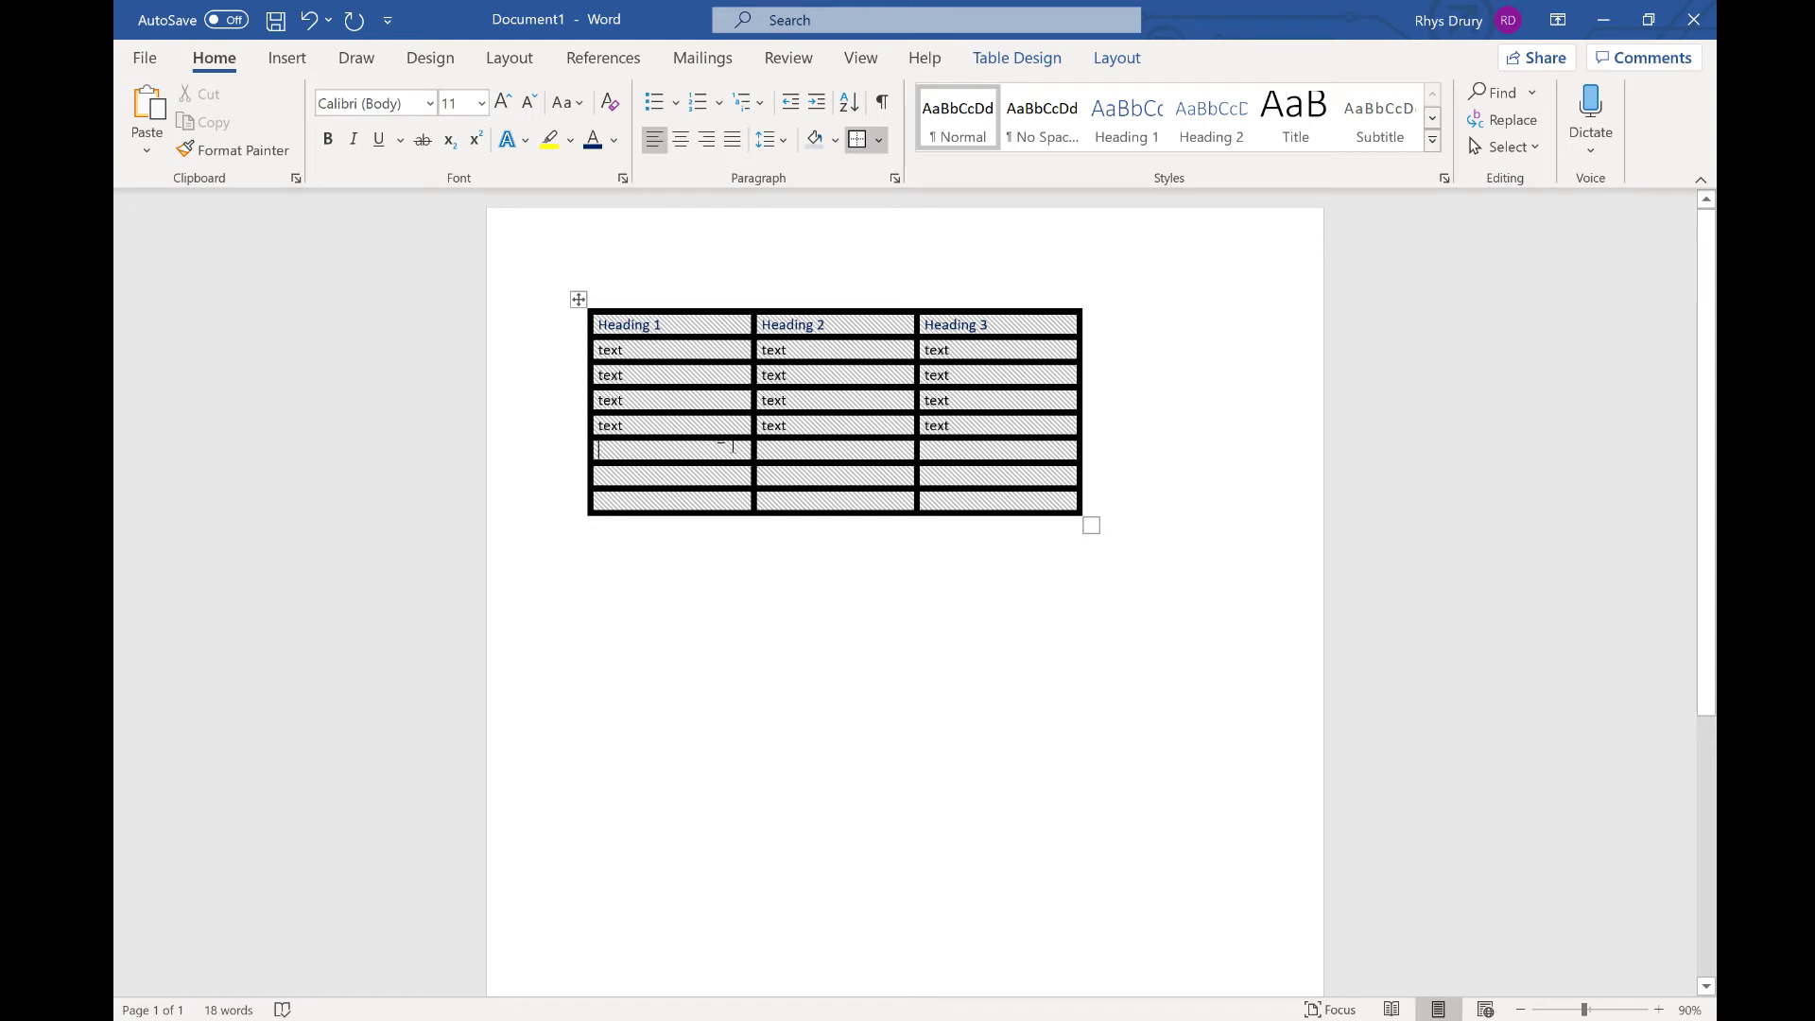
Undo the thick borders and hatching, then merge the last three rows into one cell
click(756, 456)
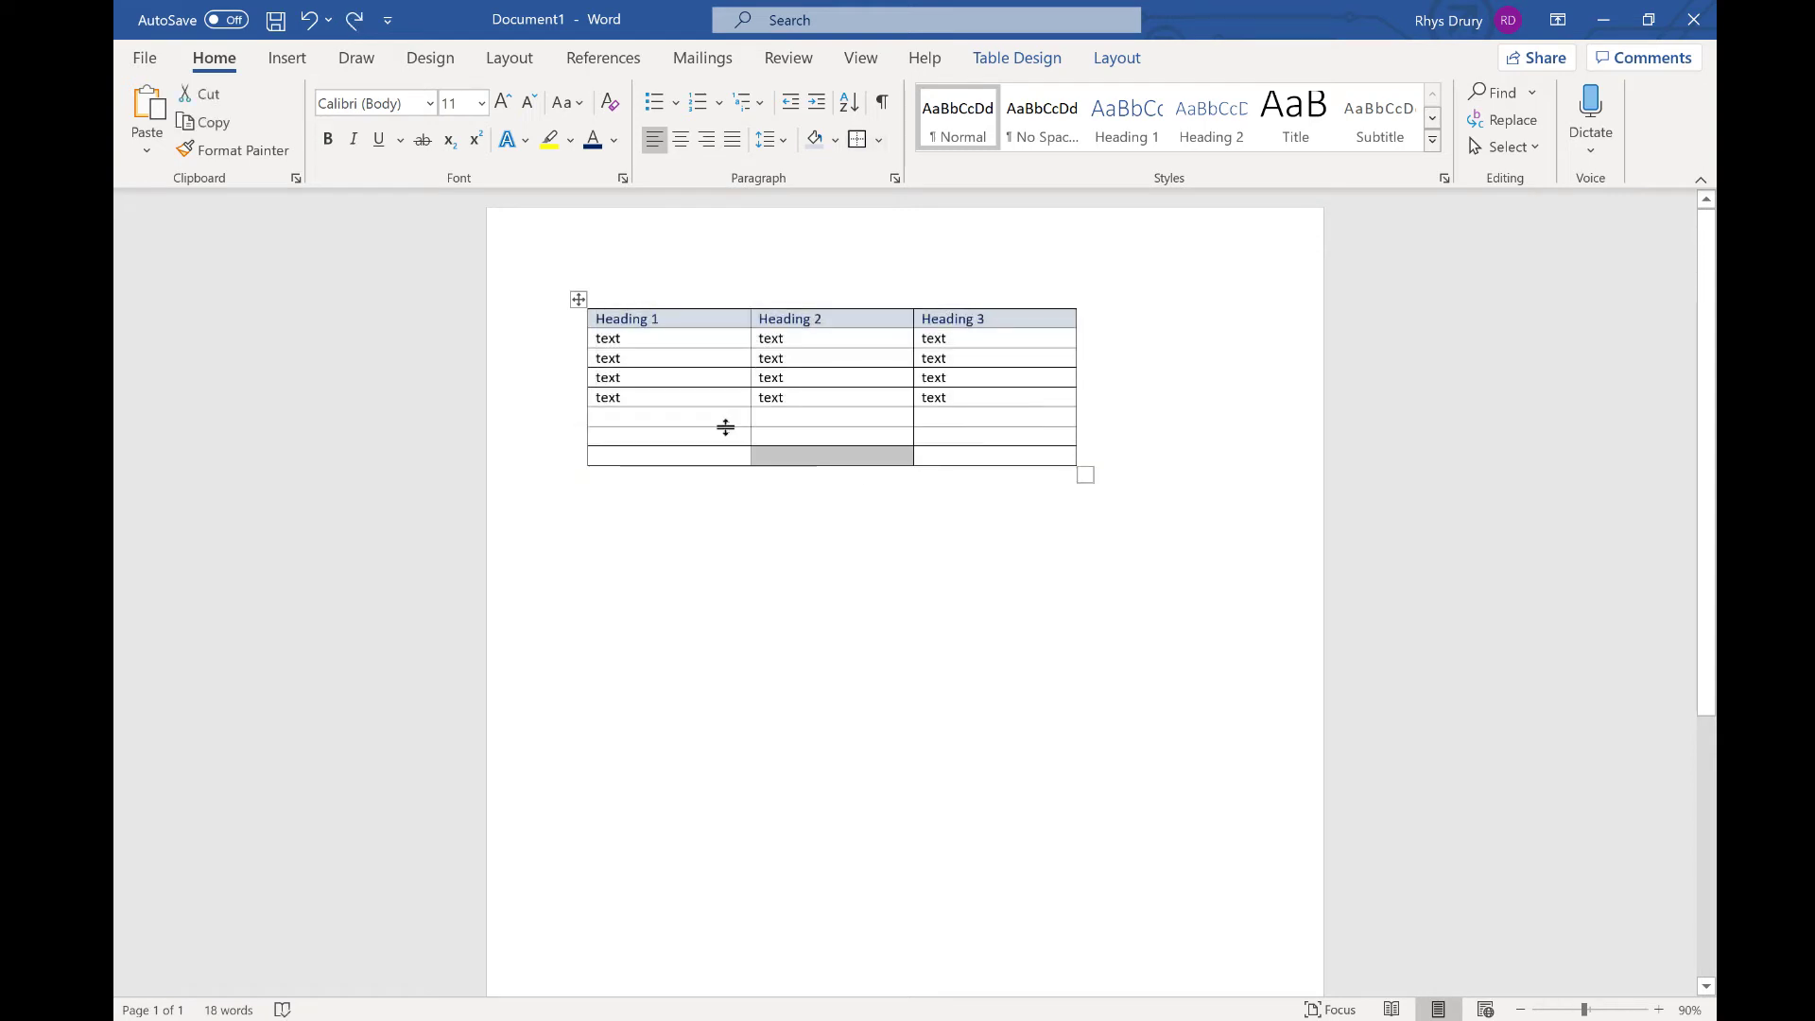
drag(757, 456, 946, 416)
right_click(940, 439)
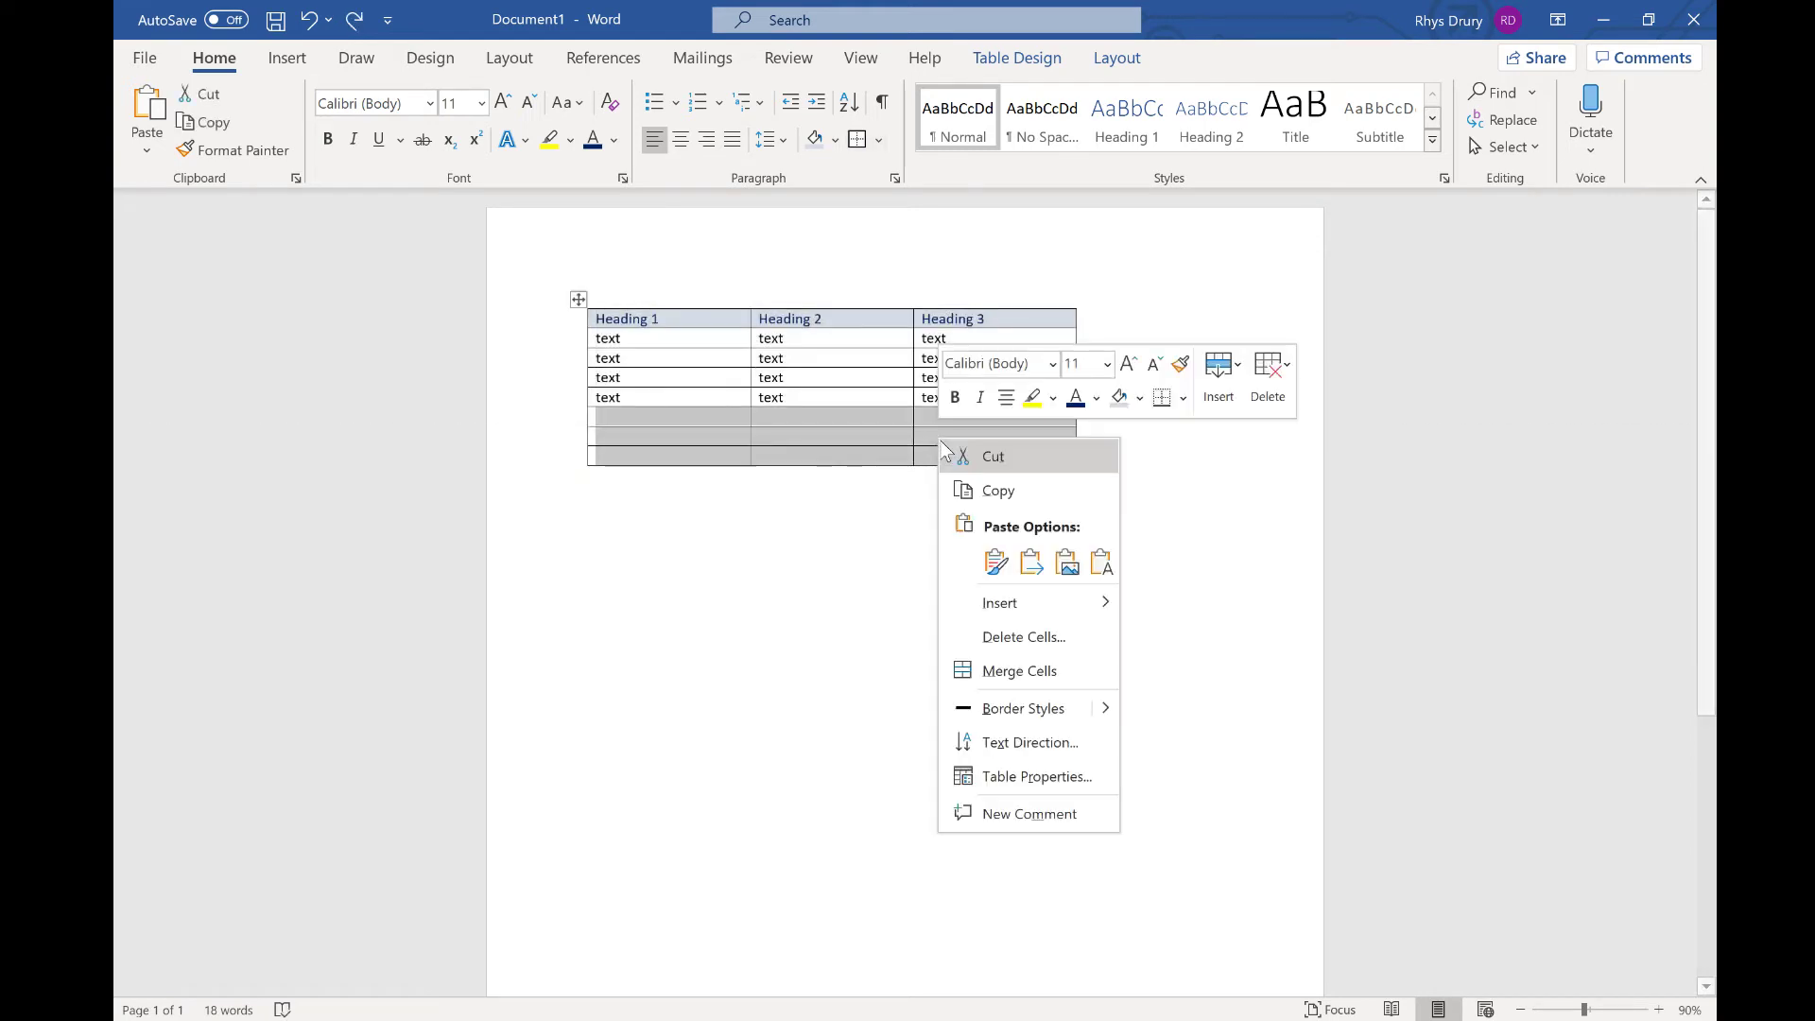
click(1015, 671)
Type fsdfdsfsdf in the merged cell, then select the whole table
click(833, 446)
text(fsdfdsfsdf)
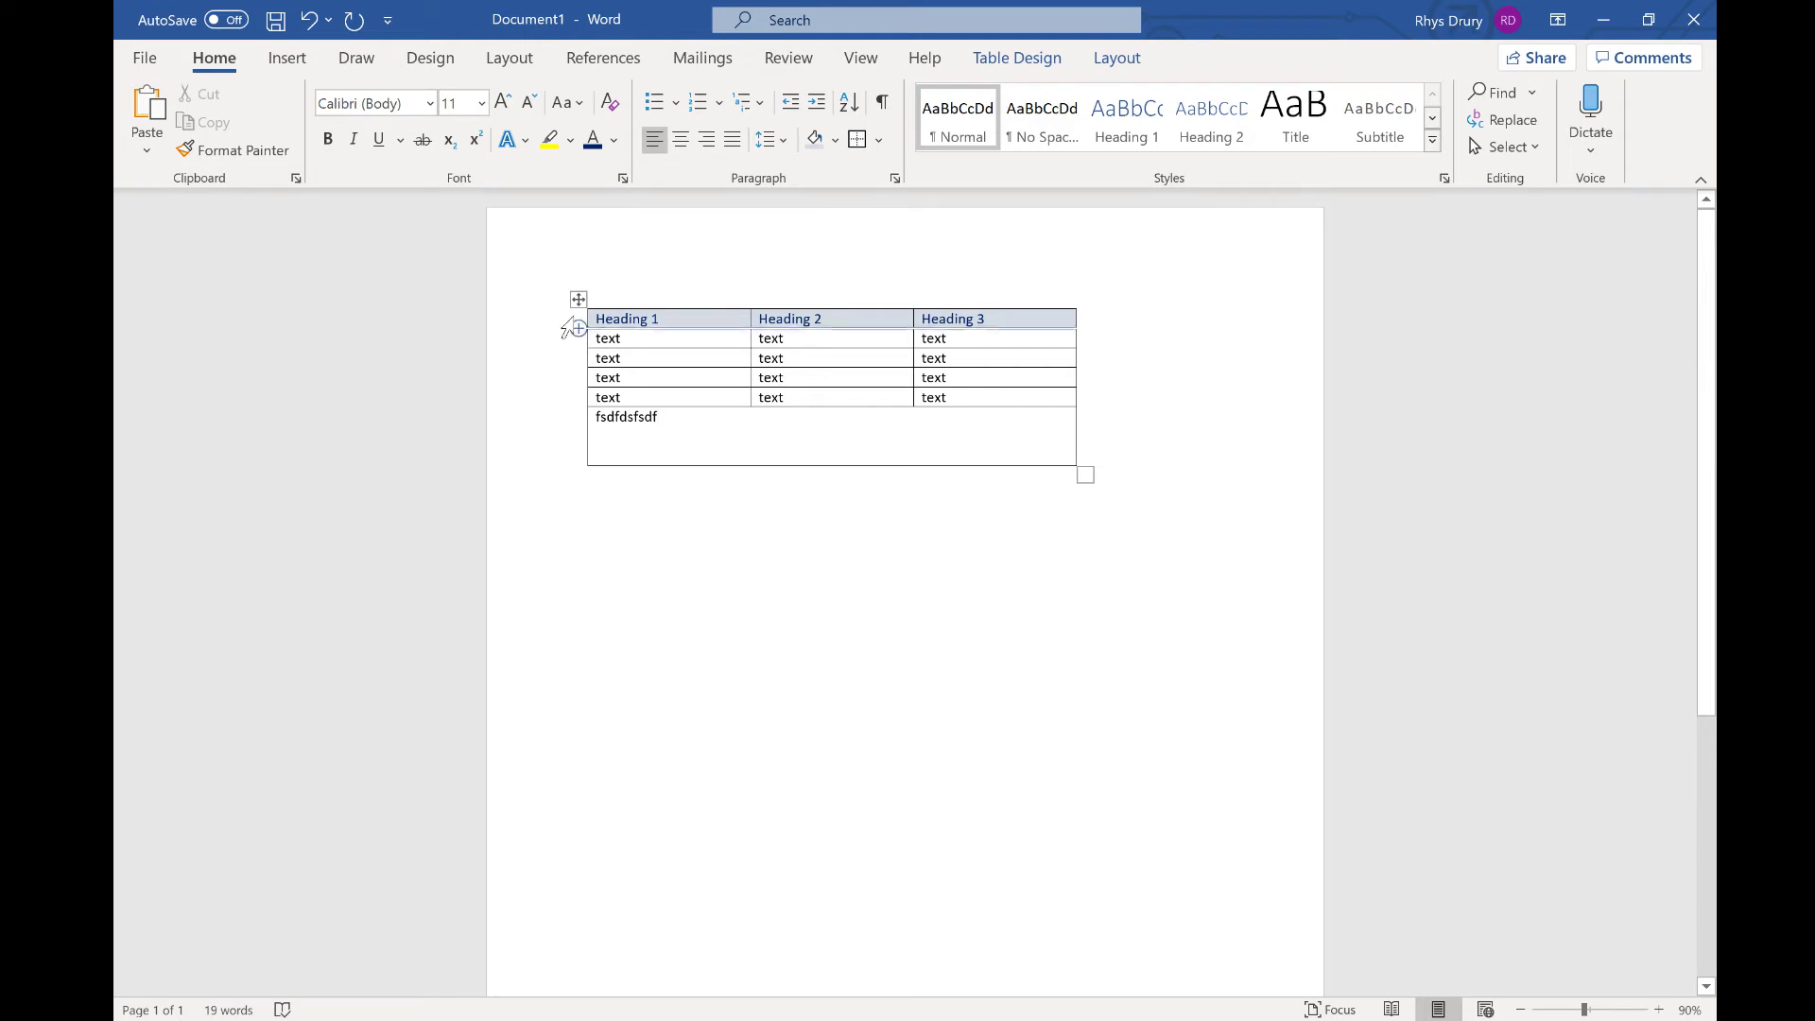
click(583, 297)
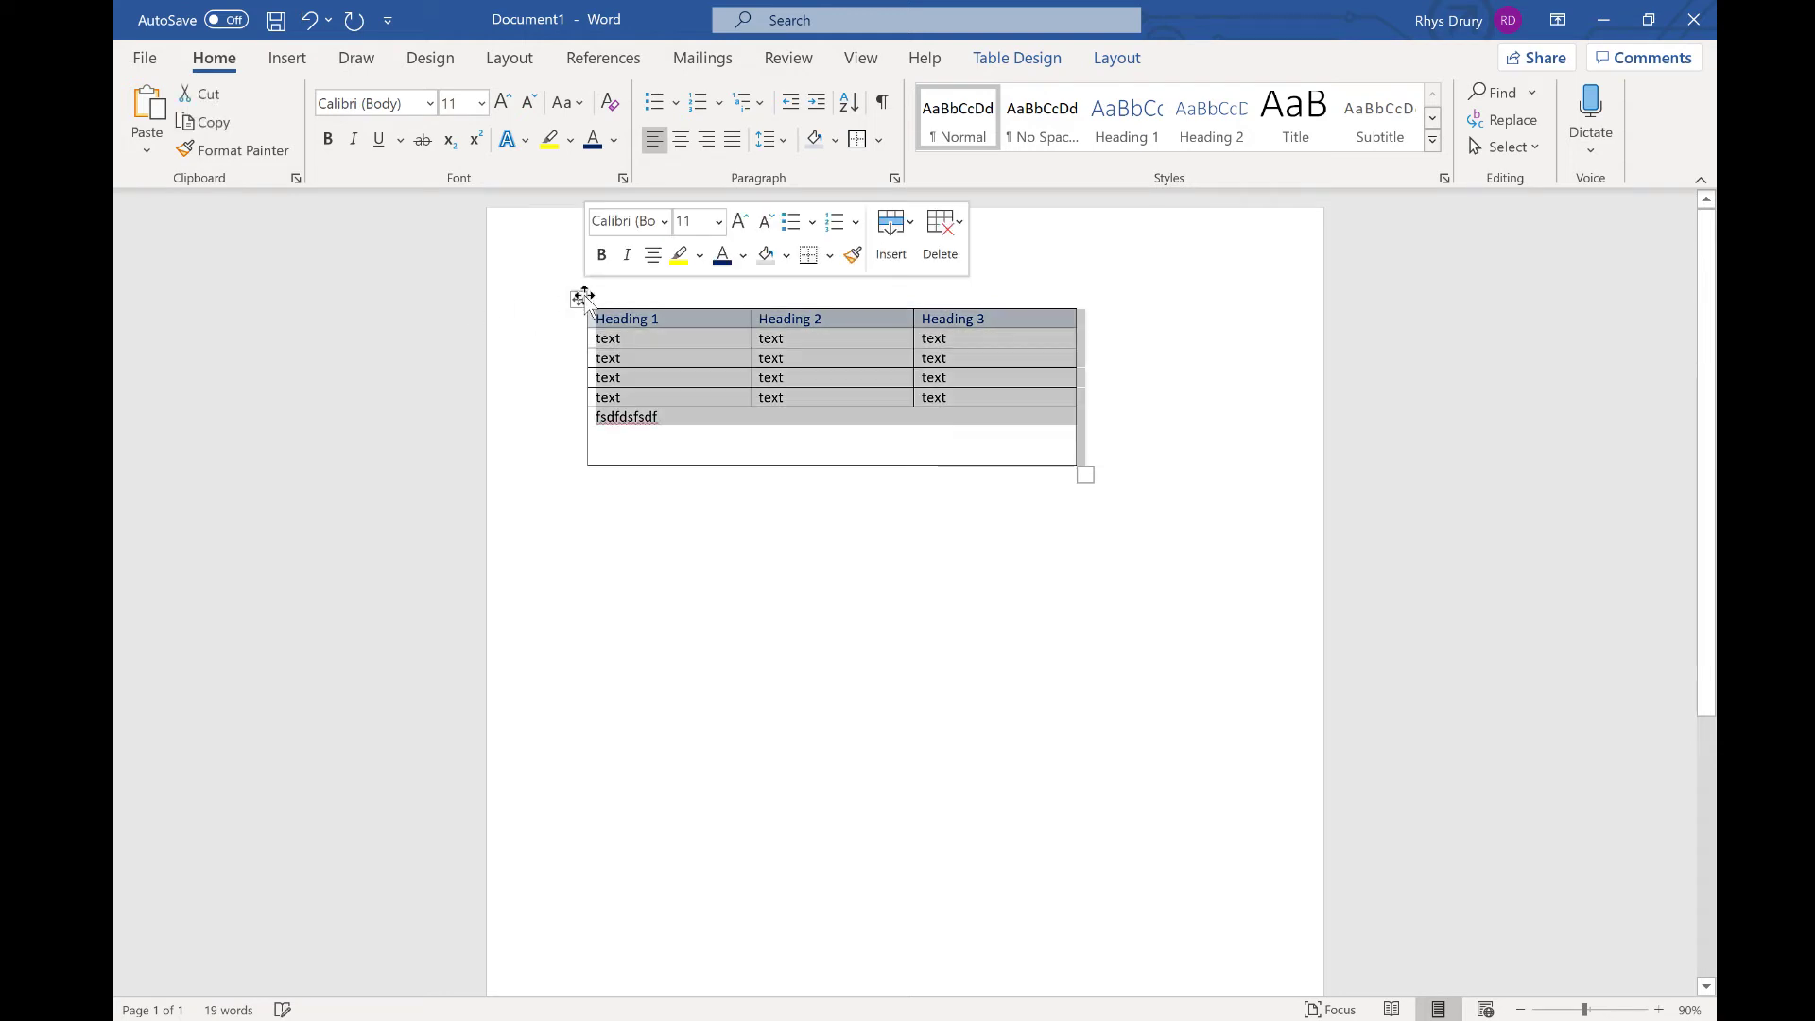
right_click(584, 297)
Set the table's preferred width to 10 cm in Table Properties
click(700, 739)
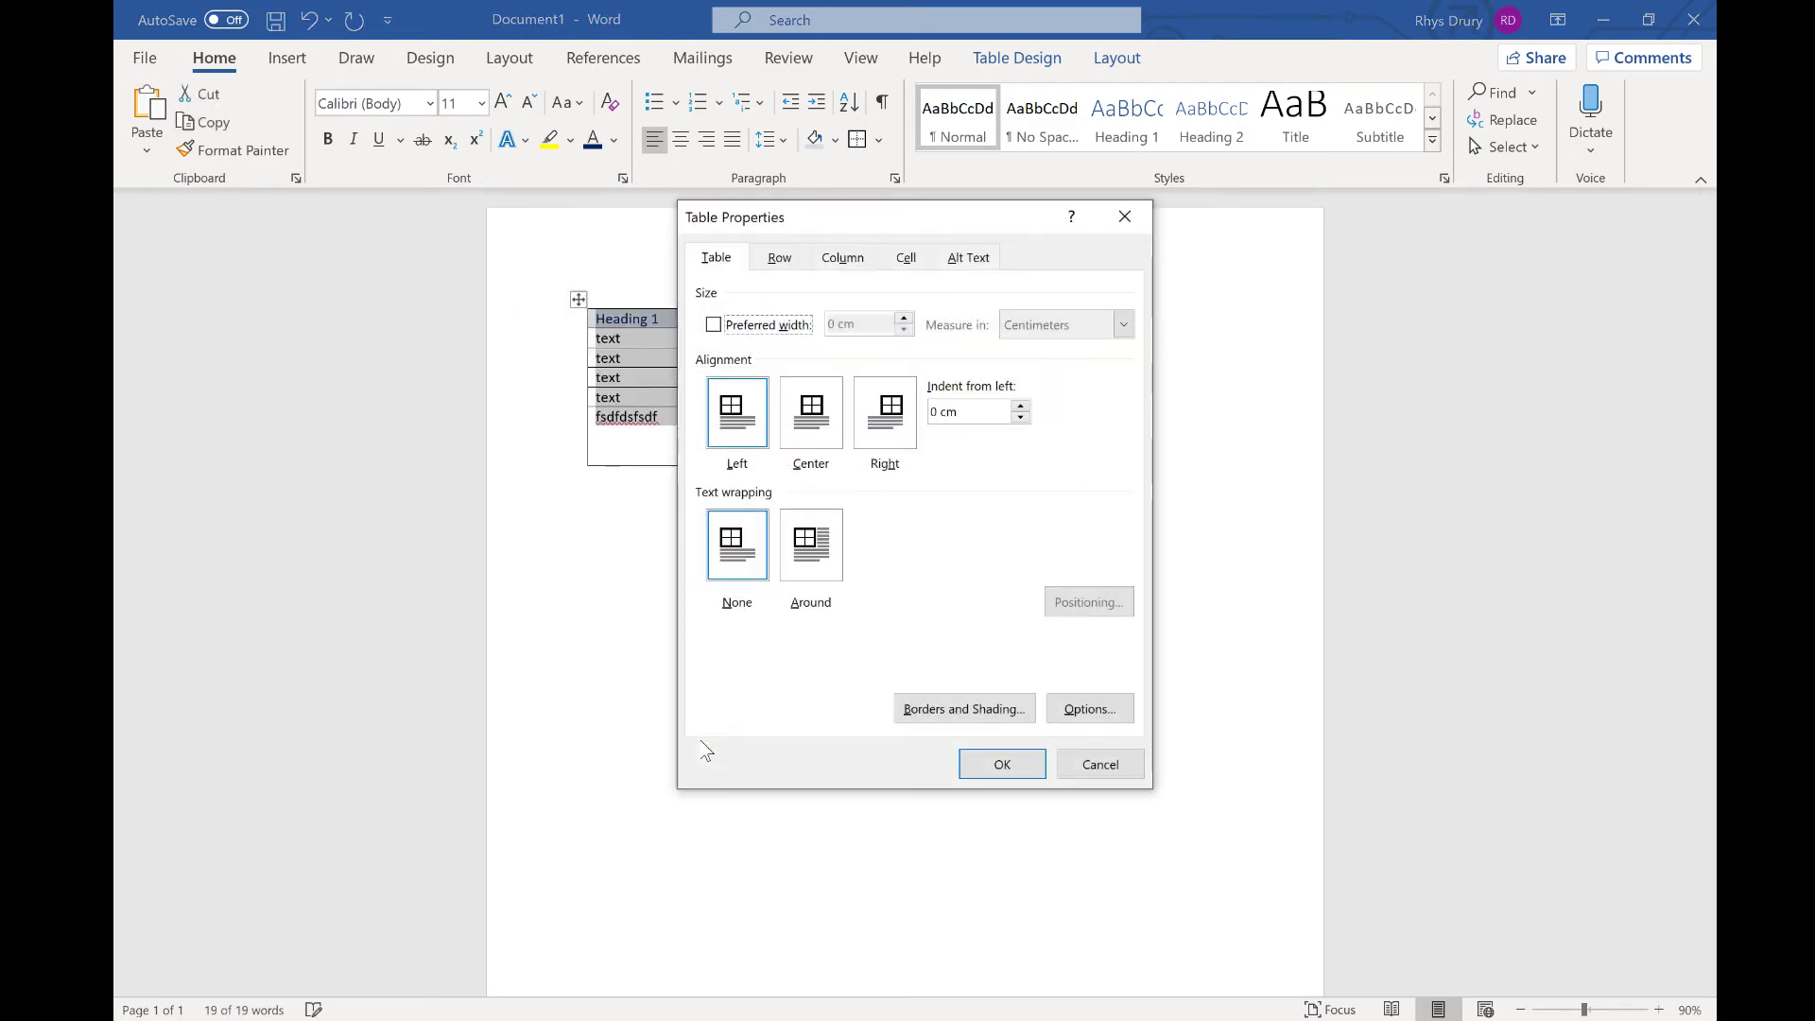
click(800, 263)
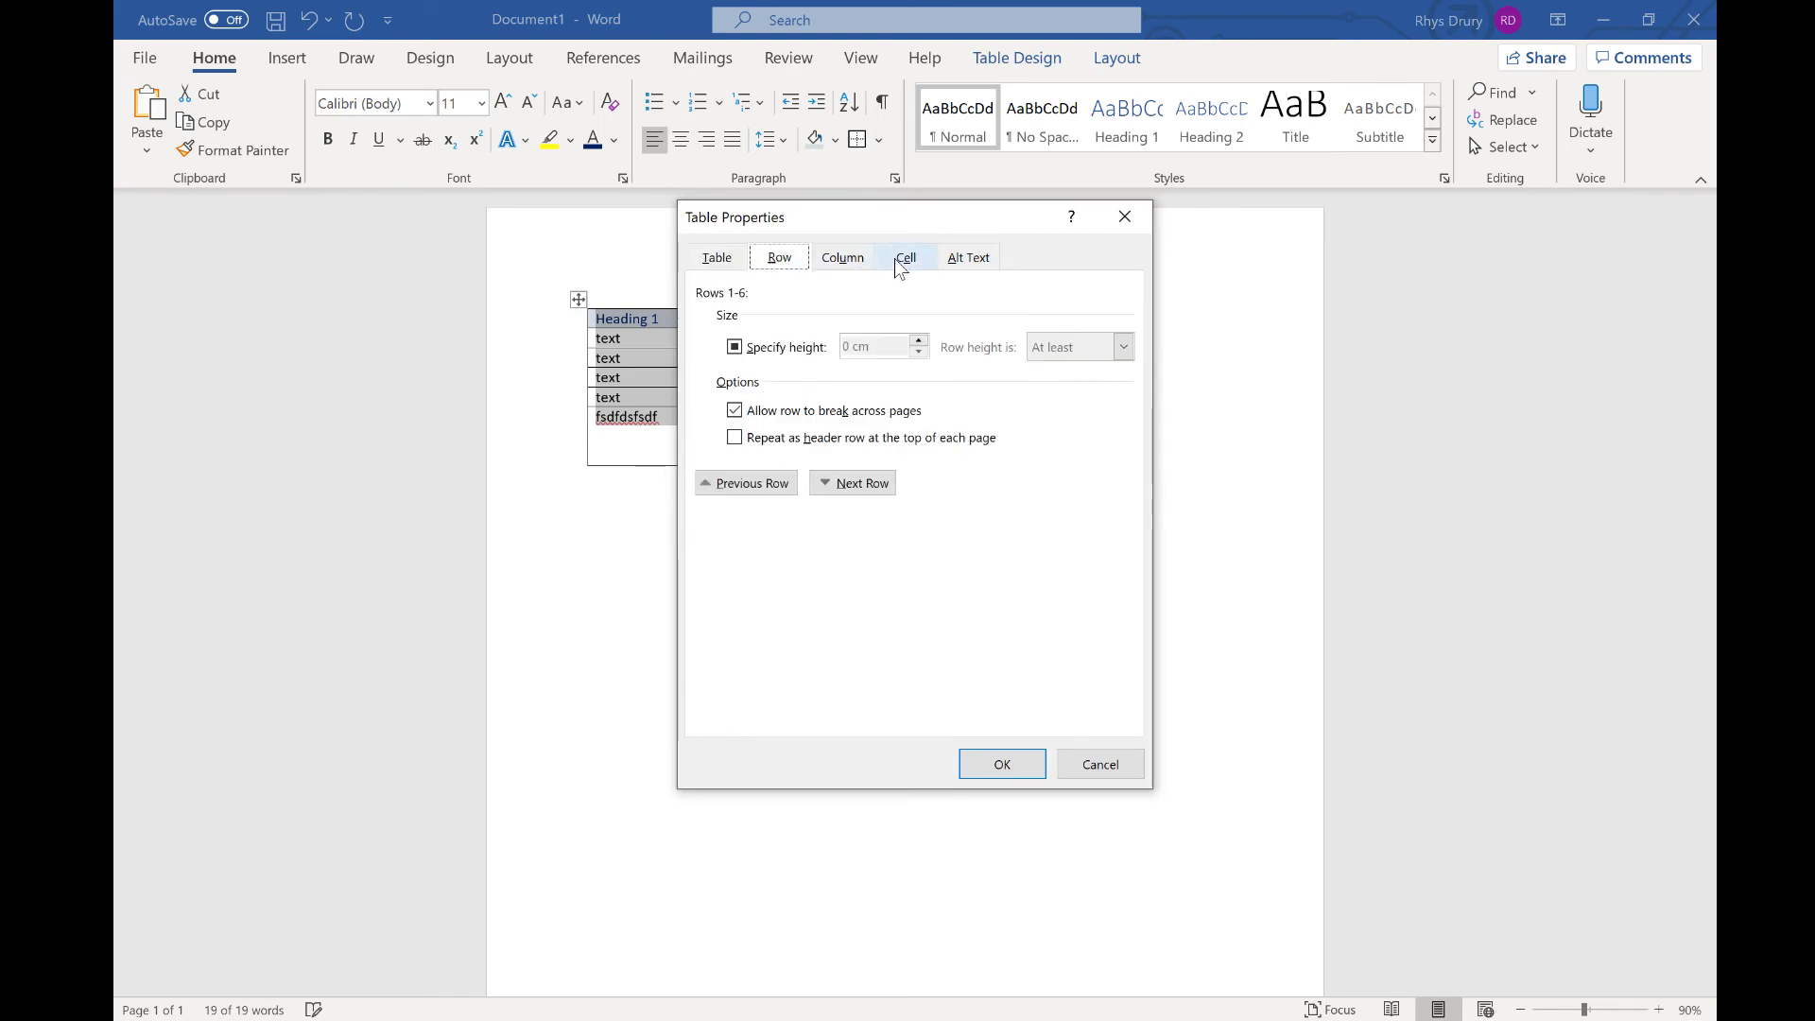
click(744, 262)
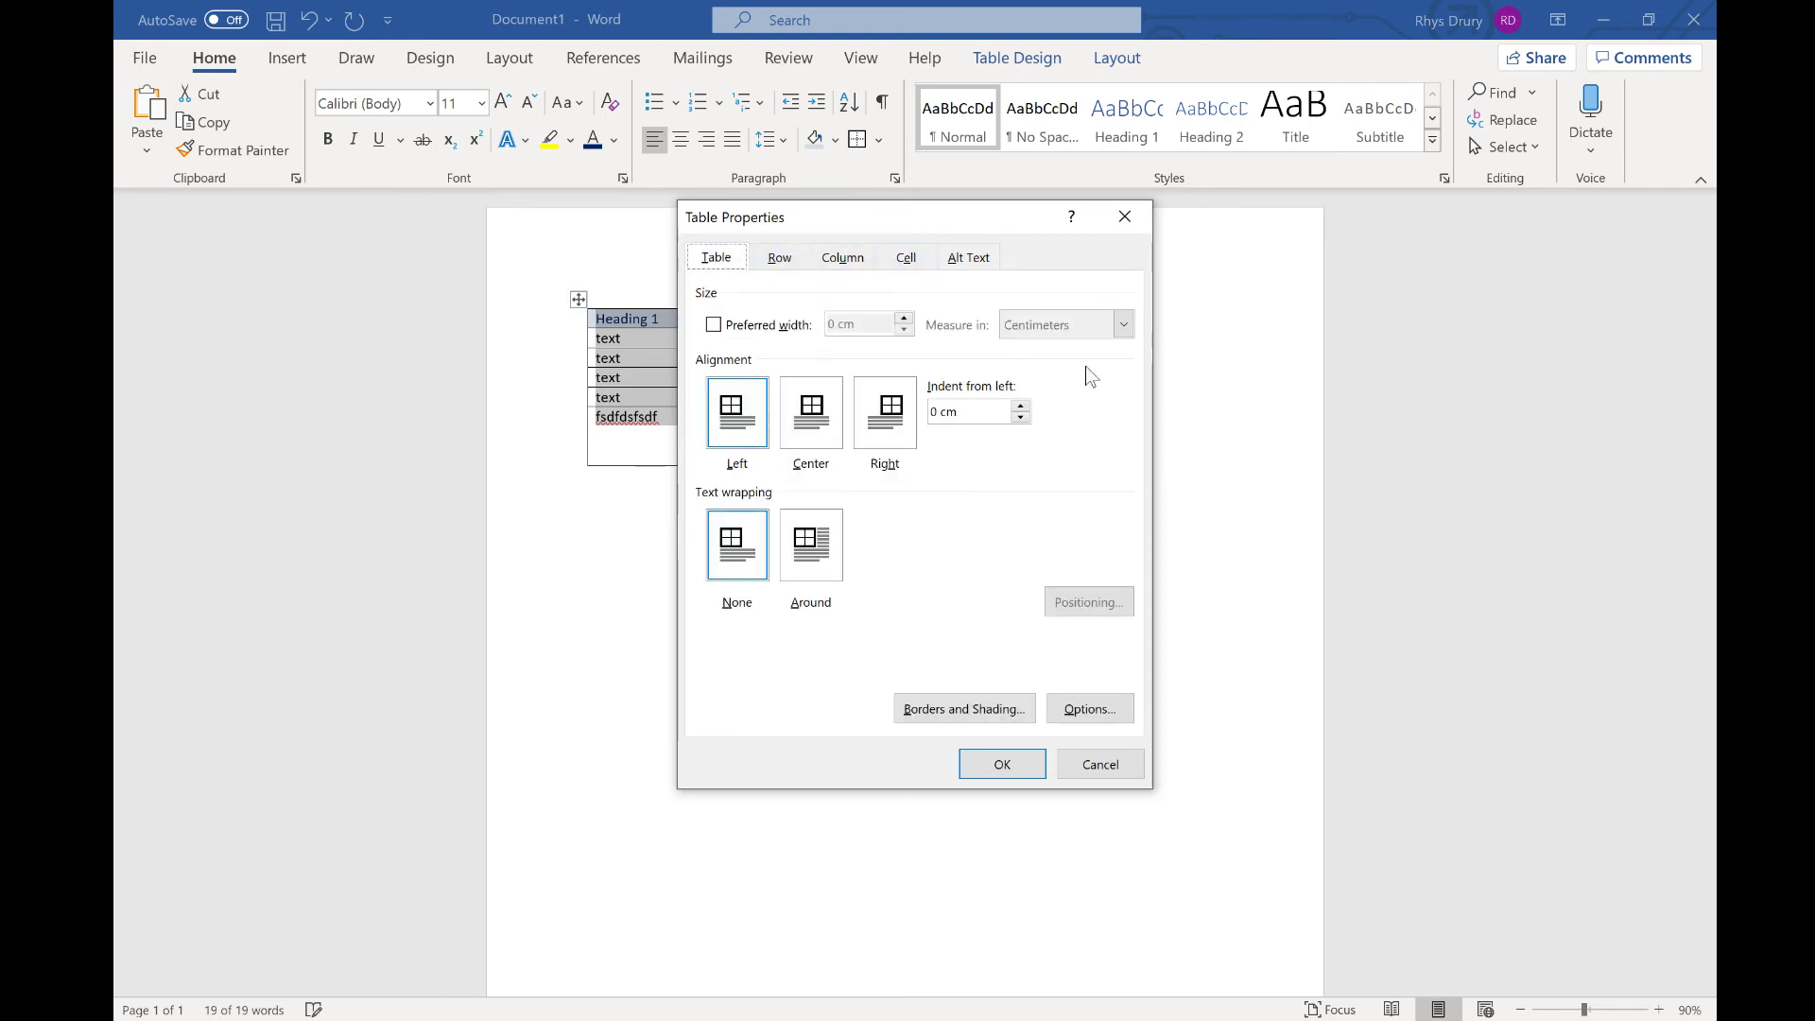
click(715, 326)
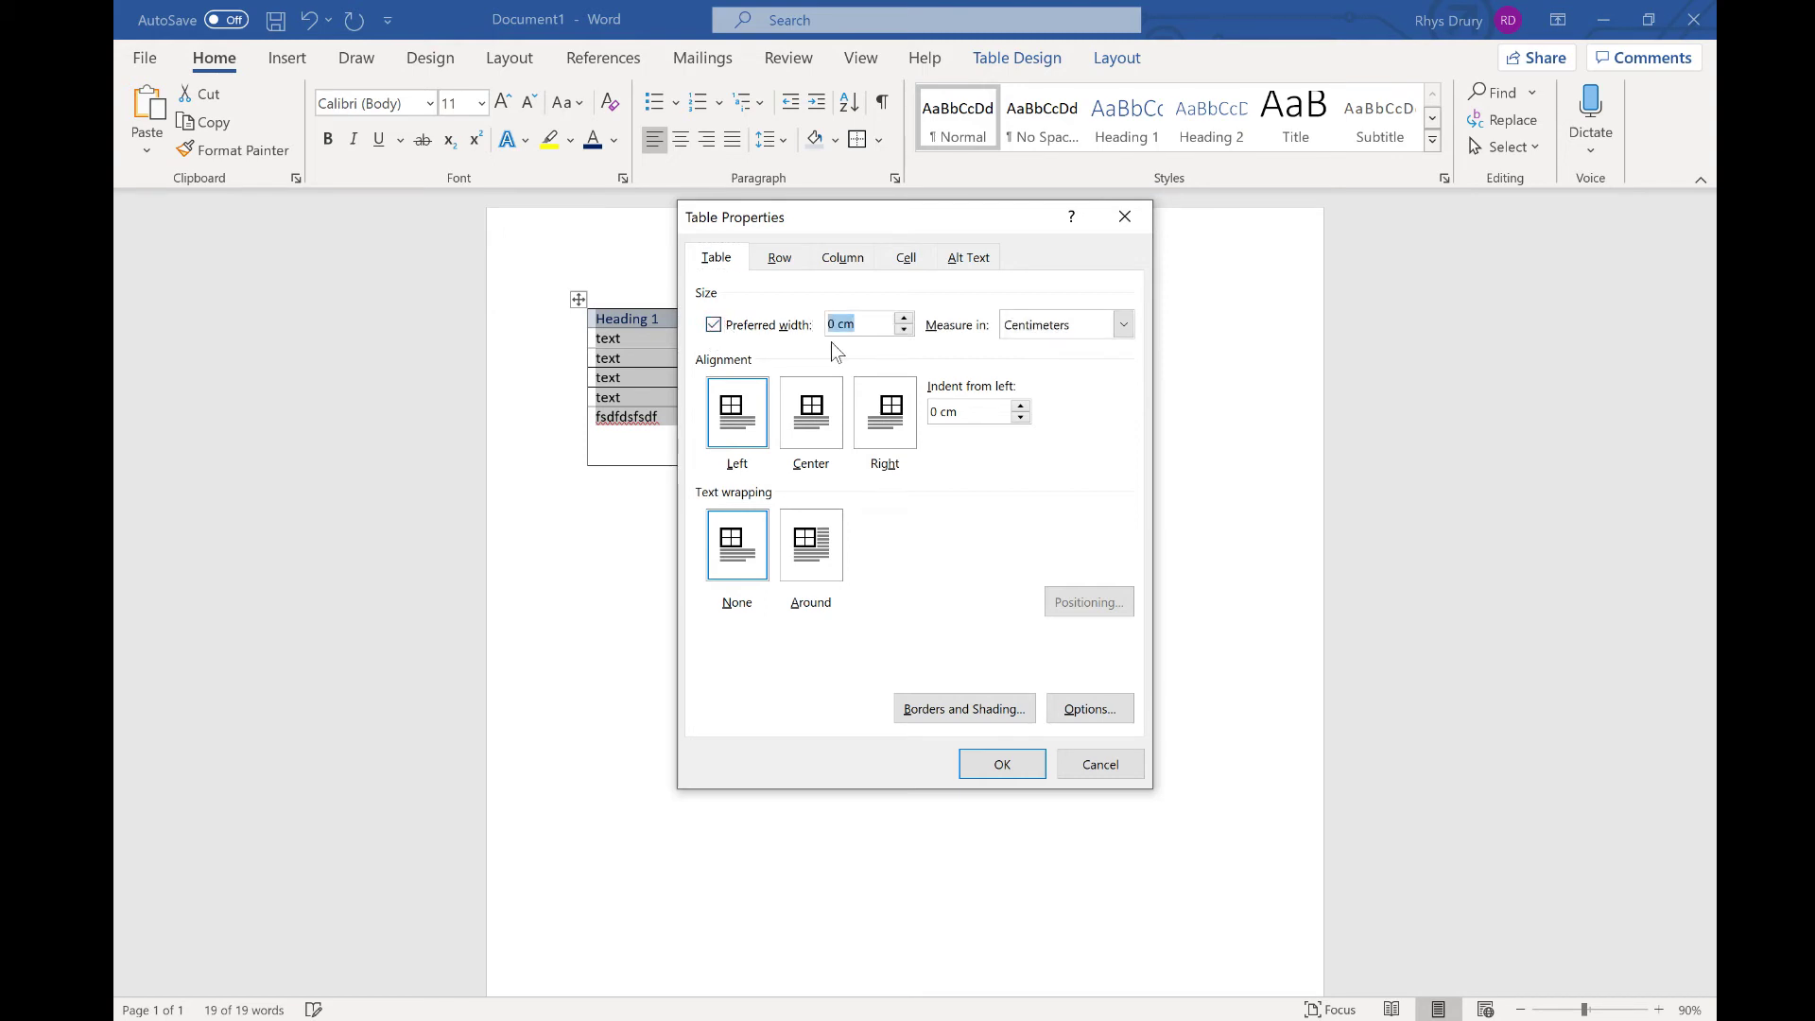
text(10)
click(1021, 768)
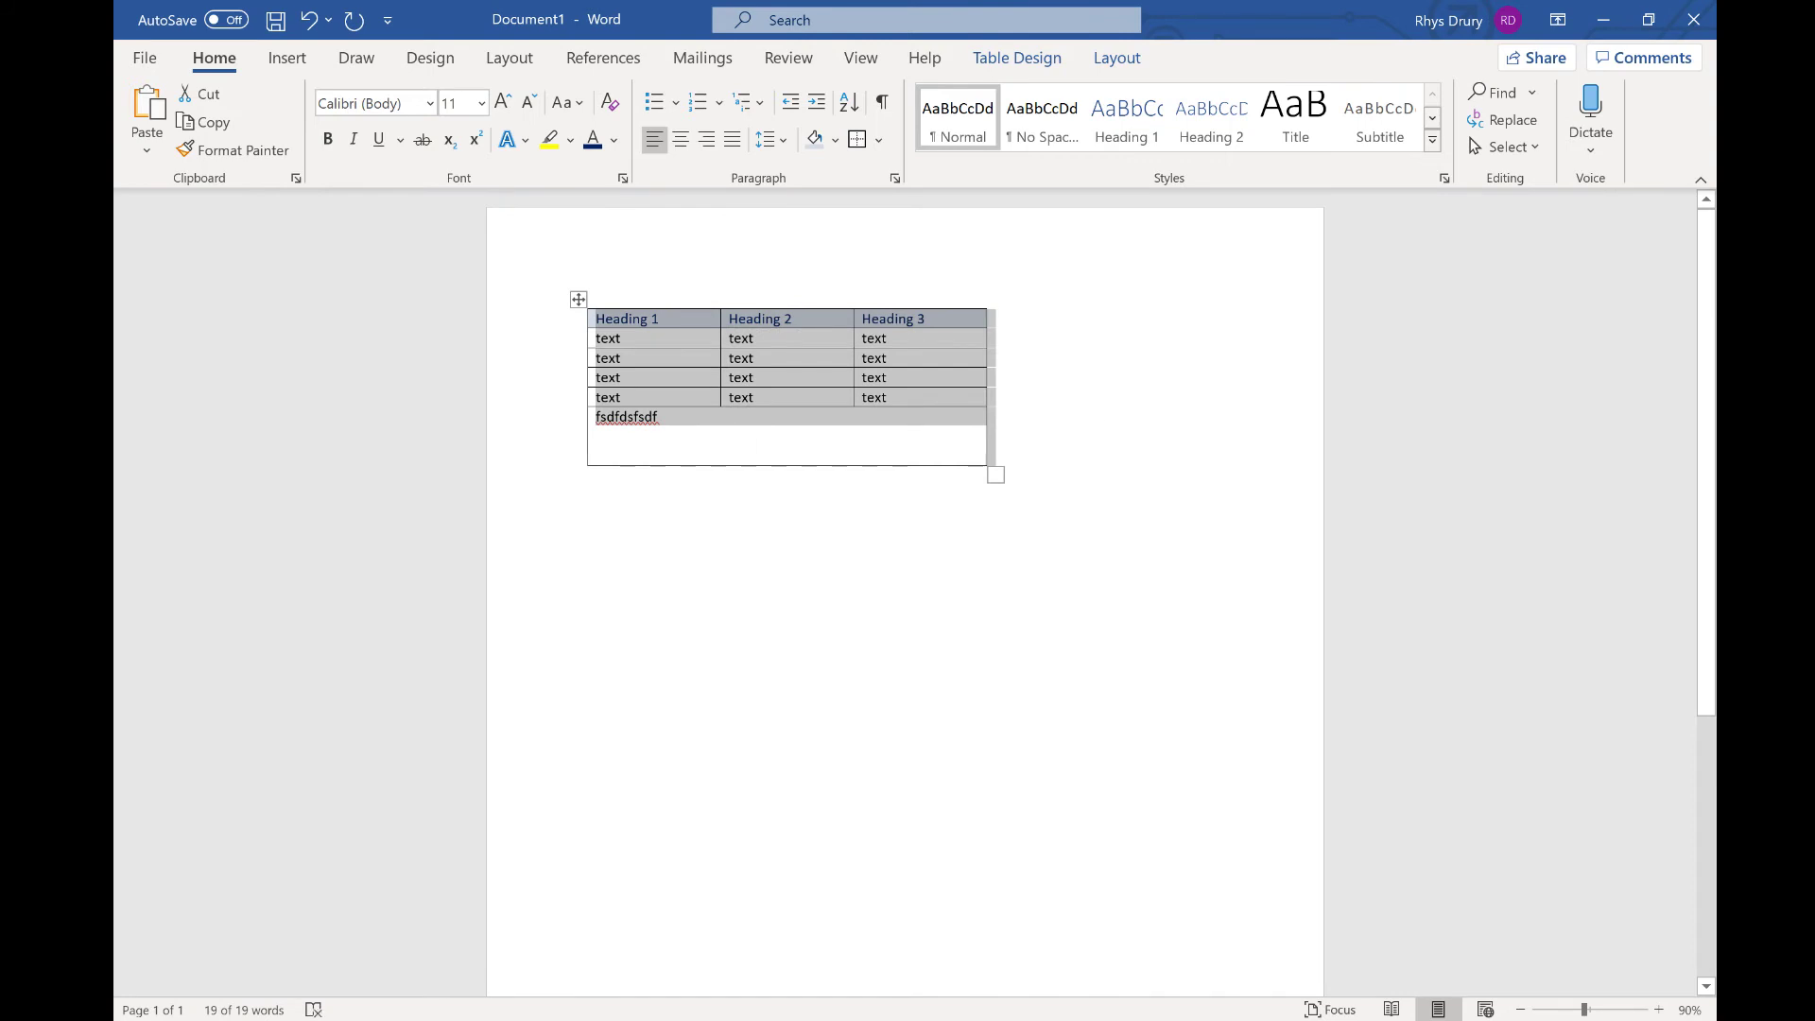
Give the table rows a specified height of 5 cm in Table Properties
right_click(706, 364)
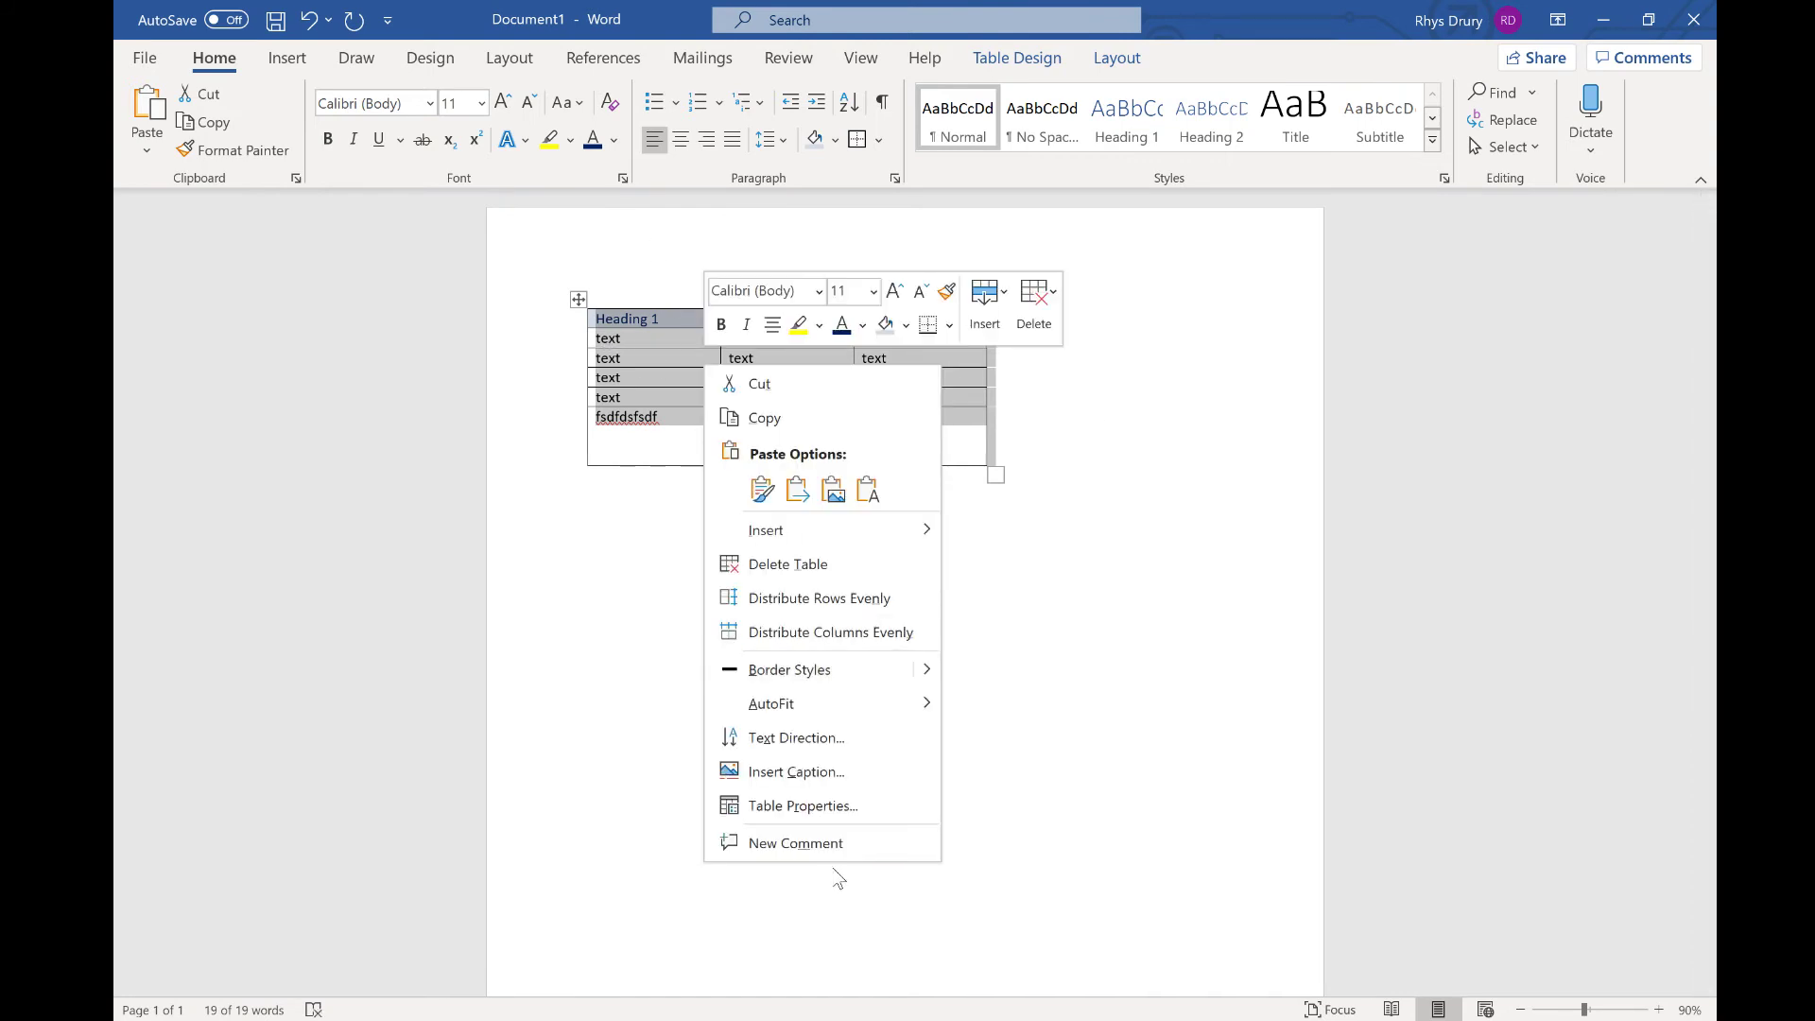
click(848, 820)
click(766, 261)
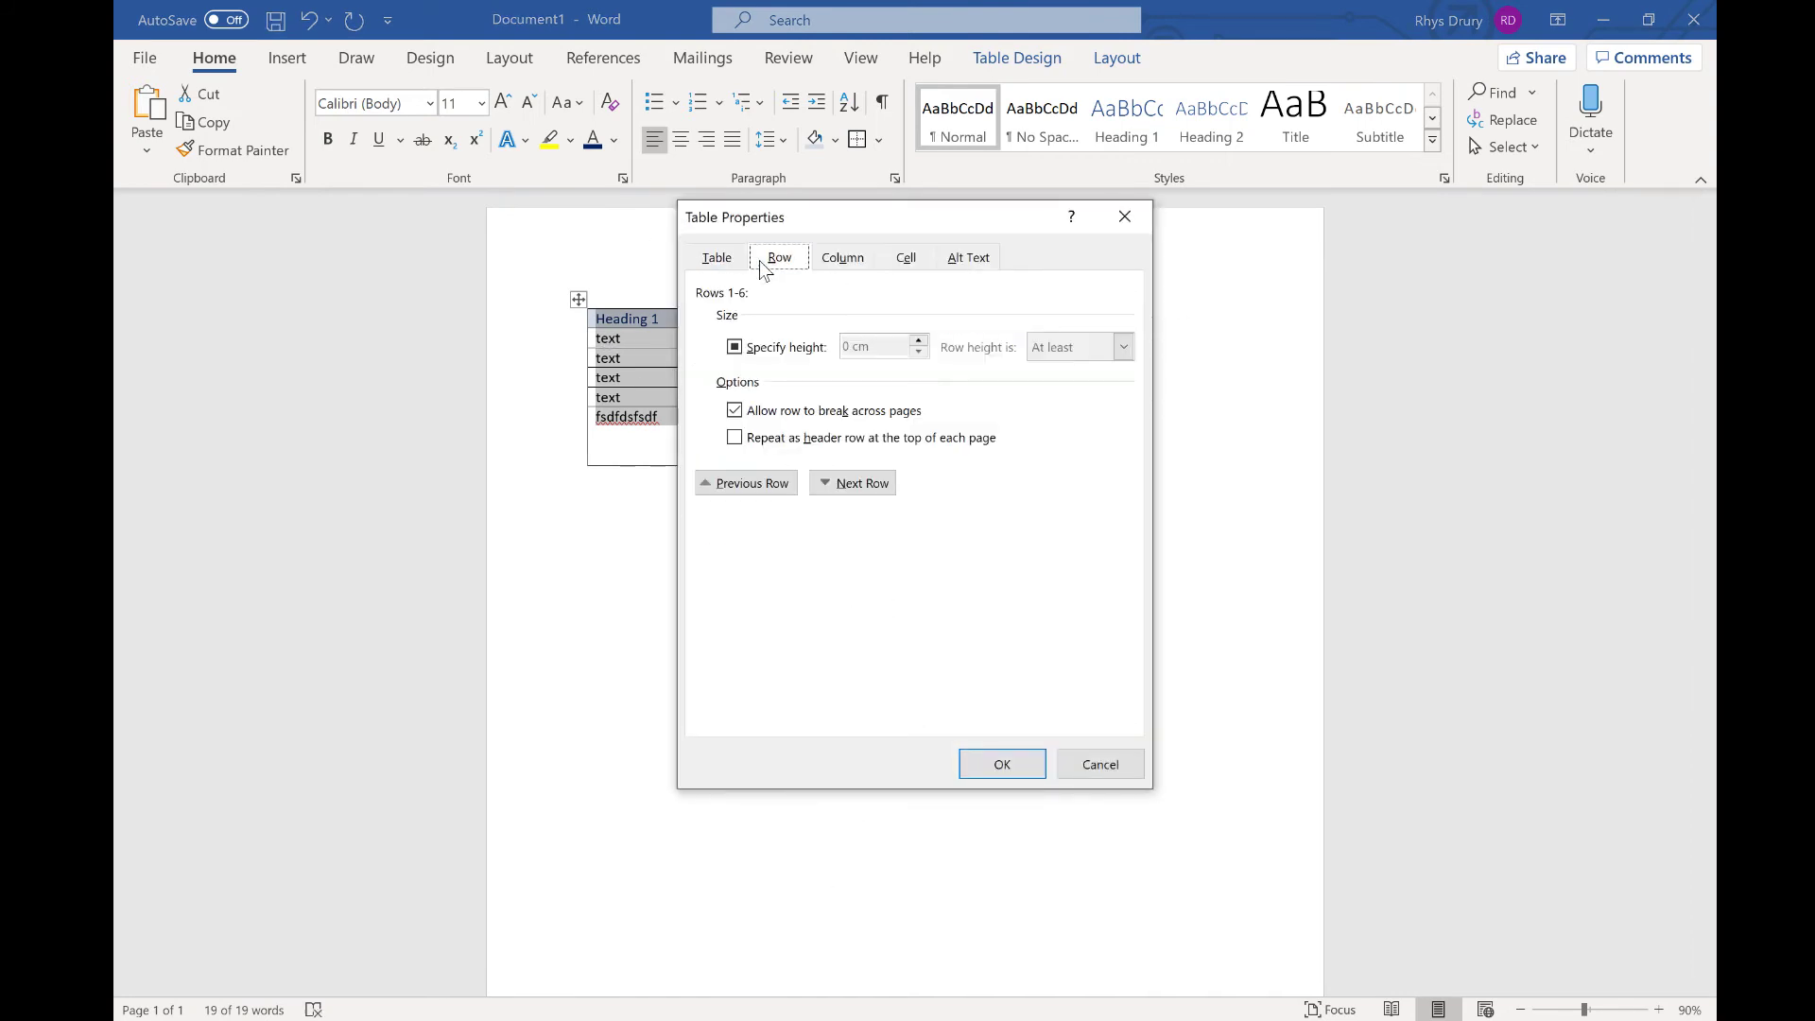
click(733, 348)
key(Tab)
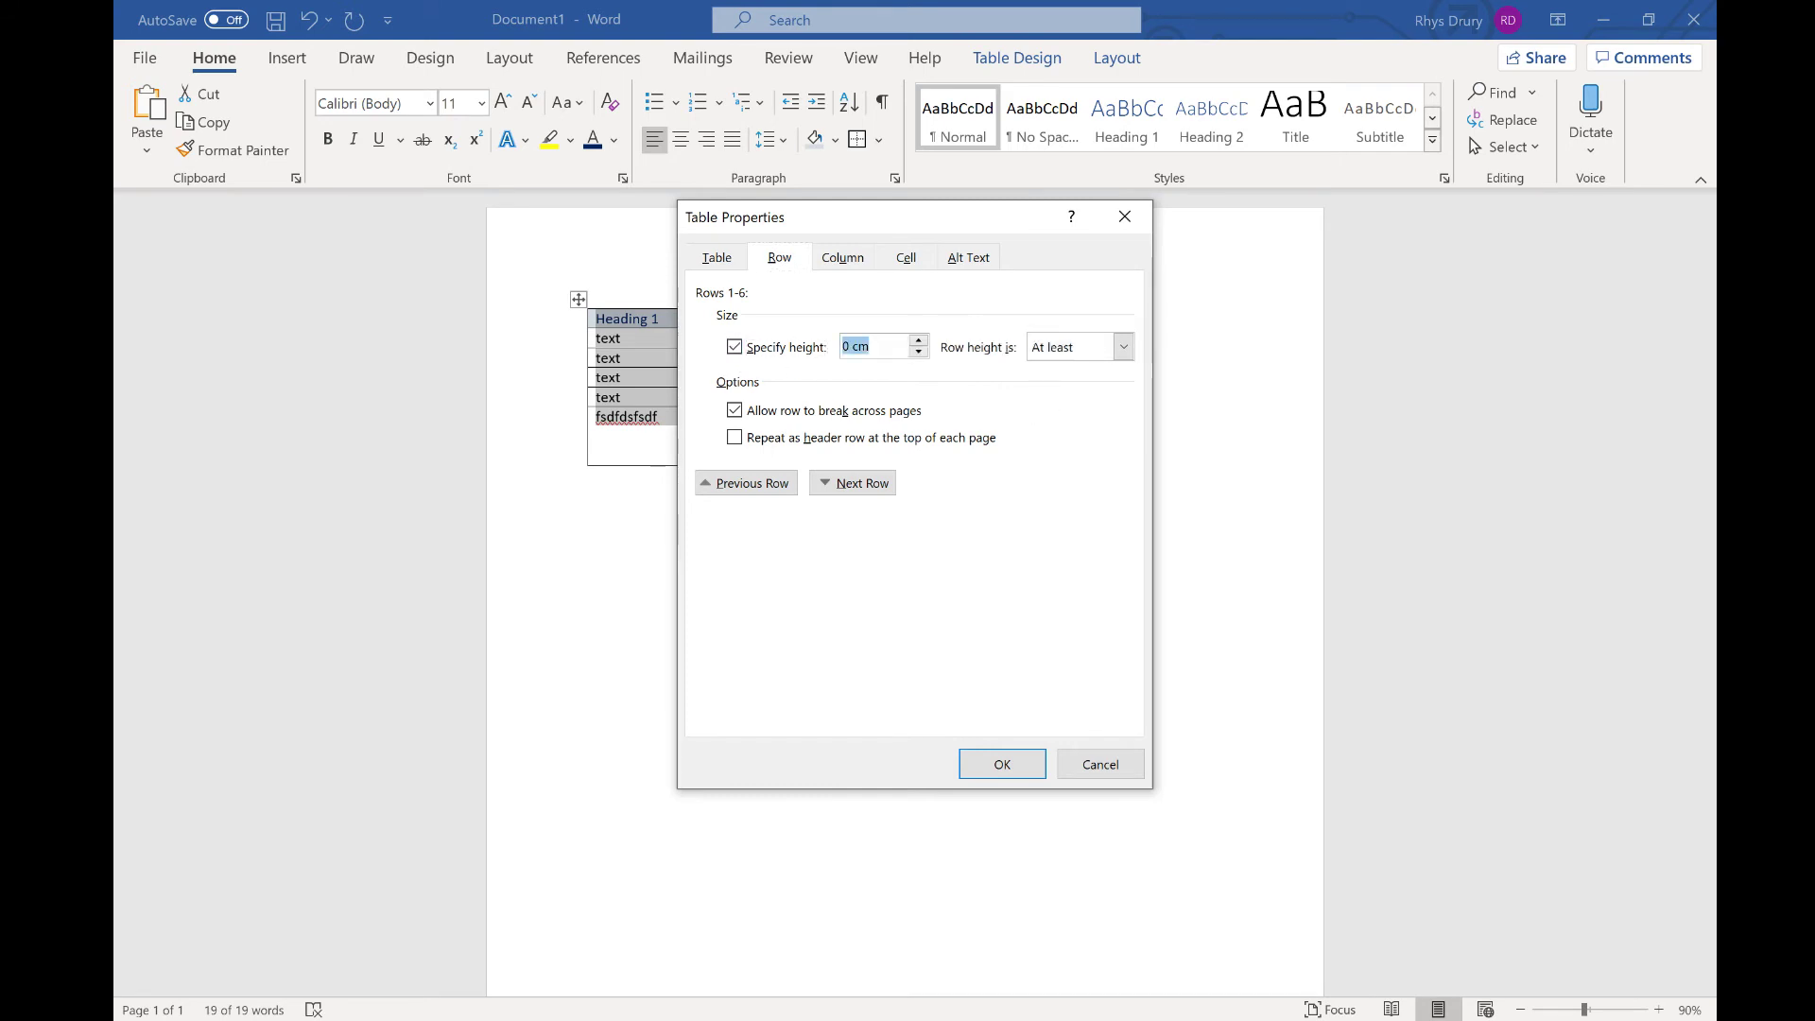
text(5)
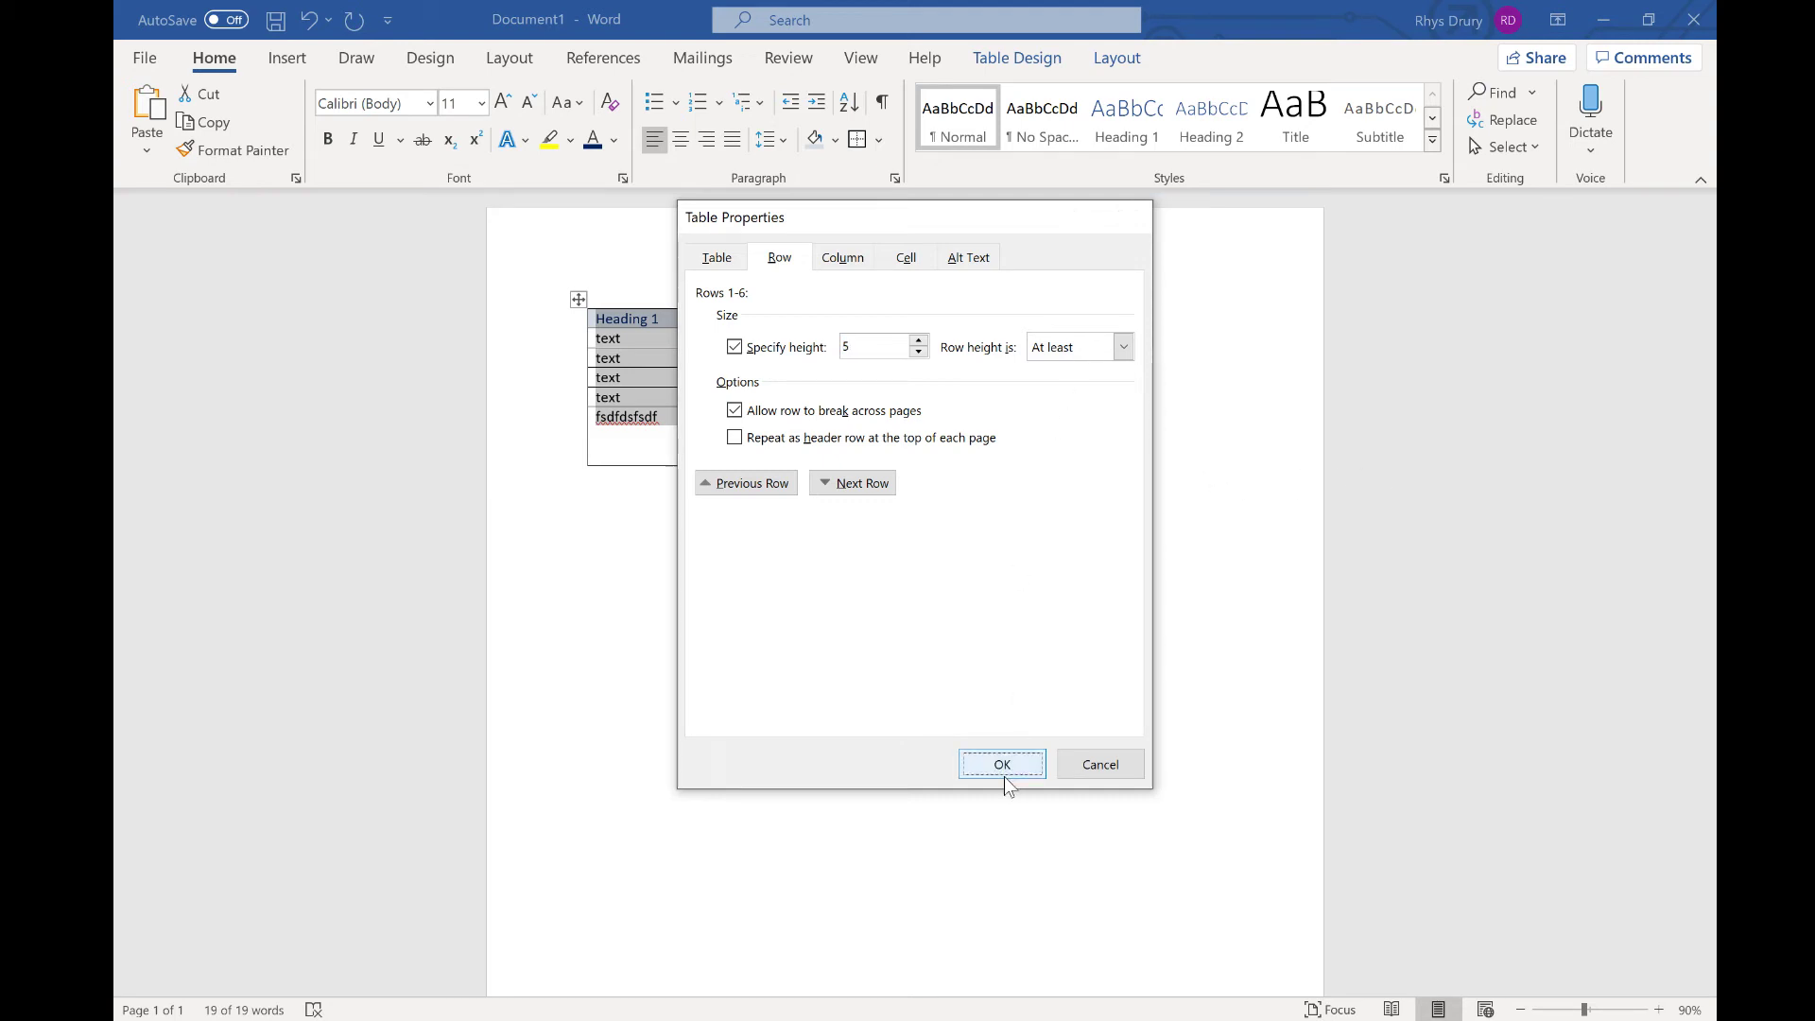
click(1004, 766)
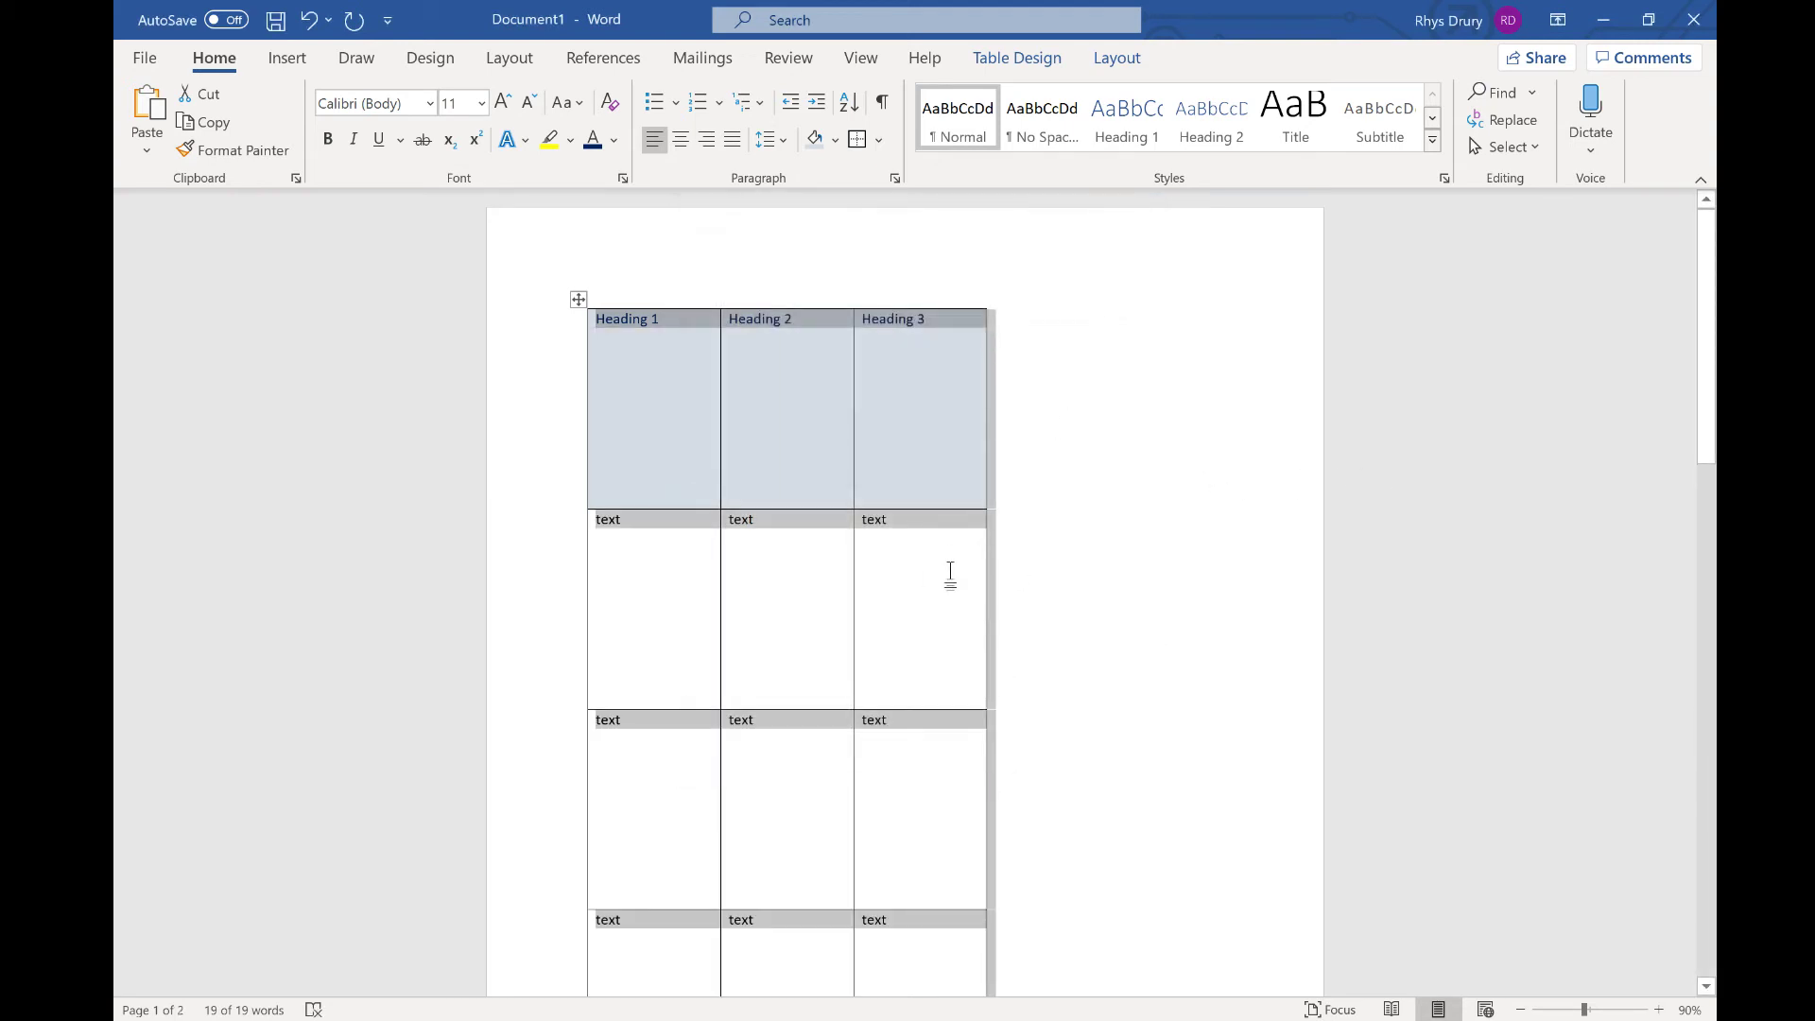
Narrow the column to 2 cm on Table Layout, then distribute all columns evenly
click(1010, 760)
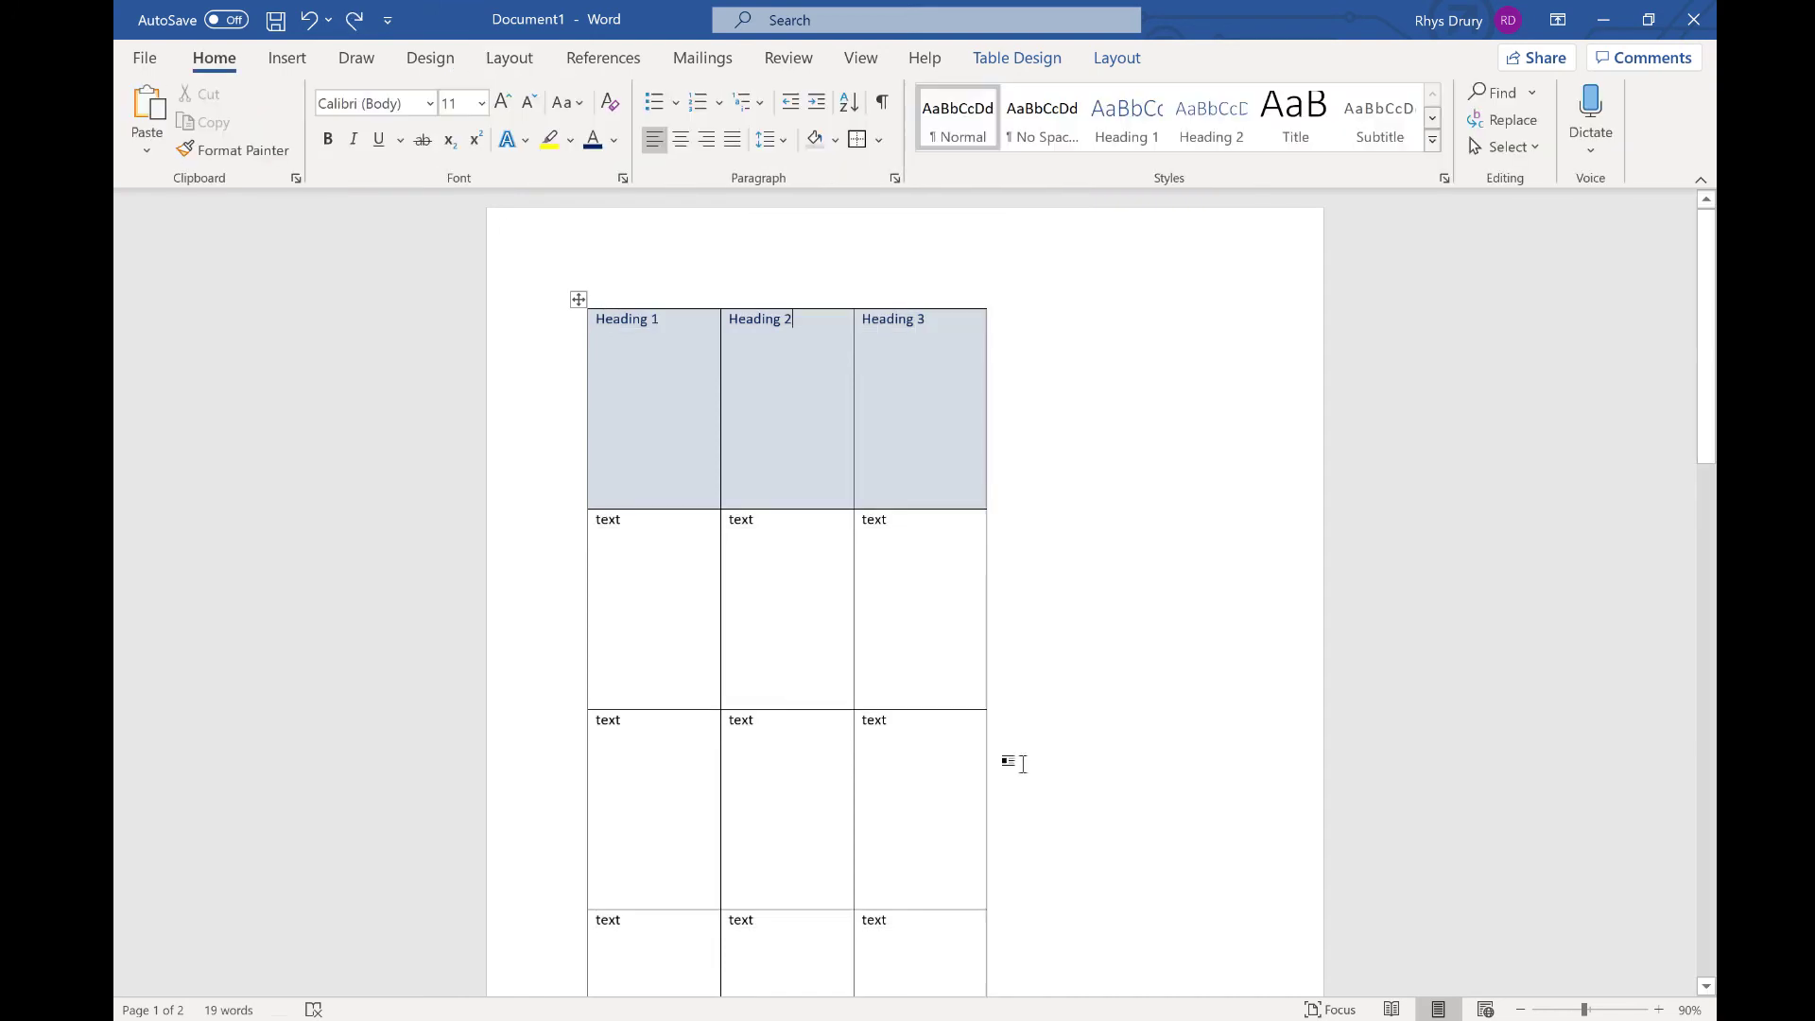
click(1025, 63)
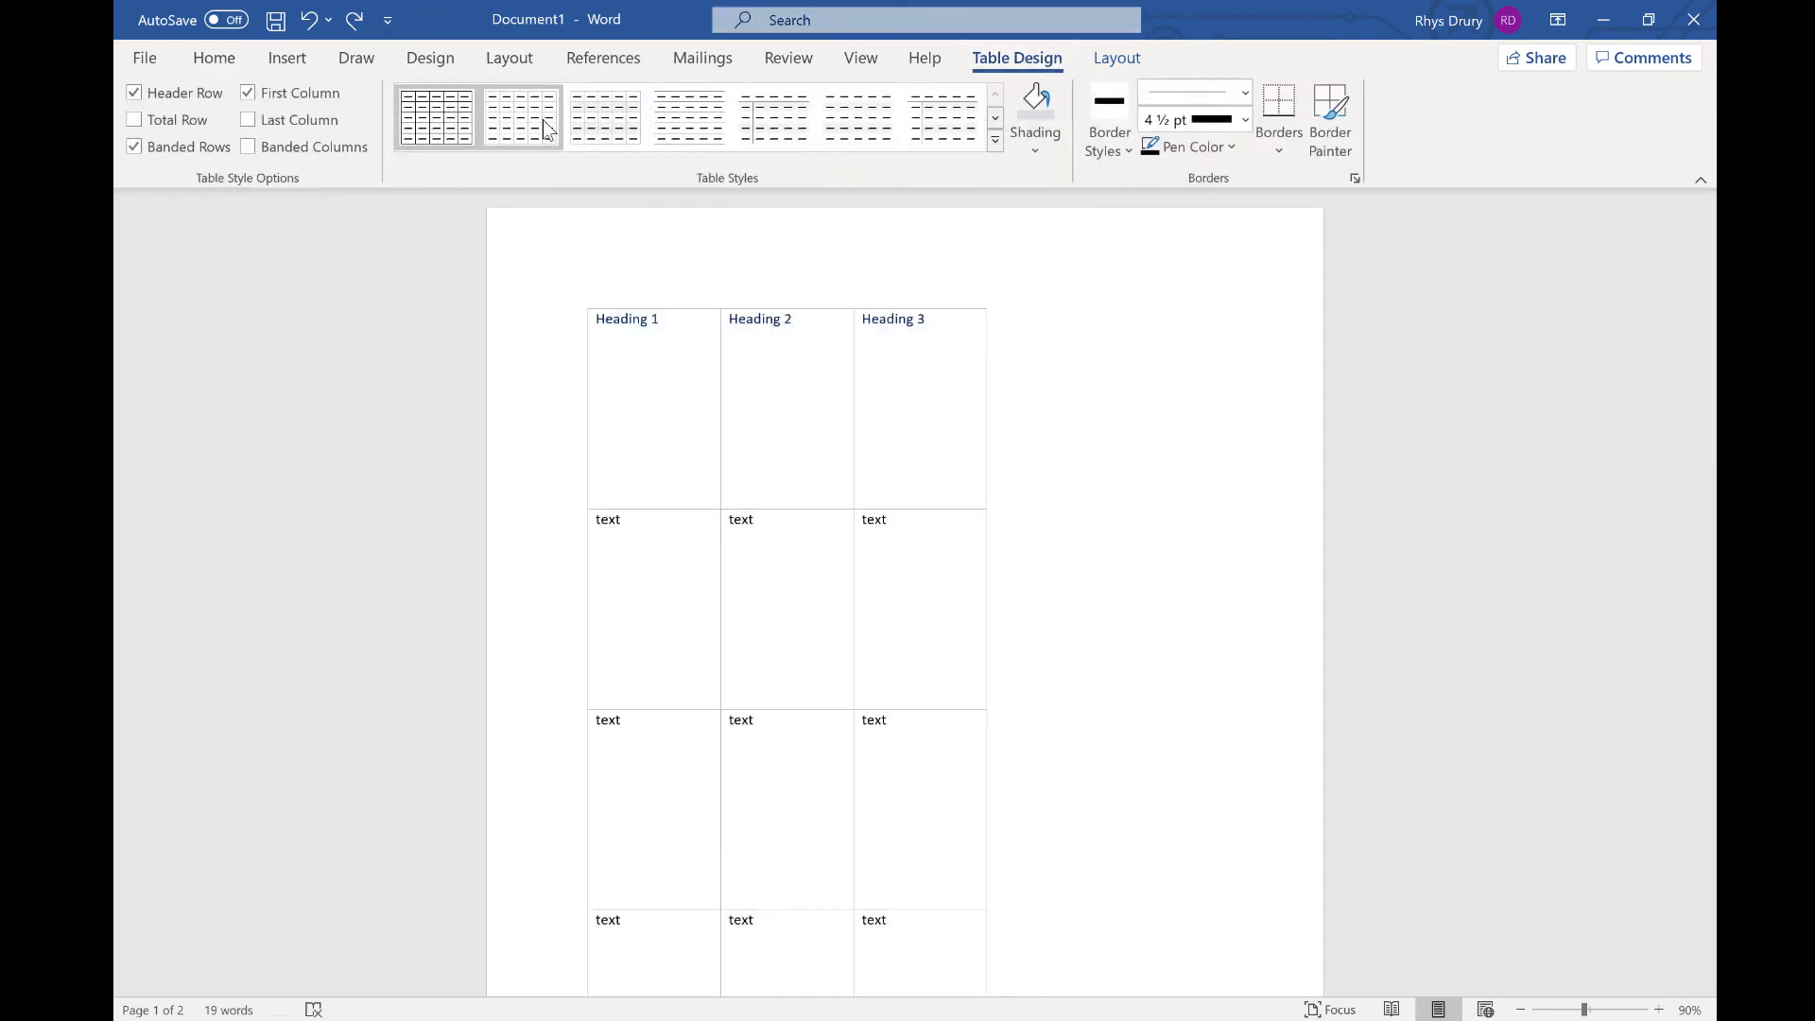
click(1117, 60)
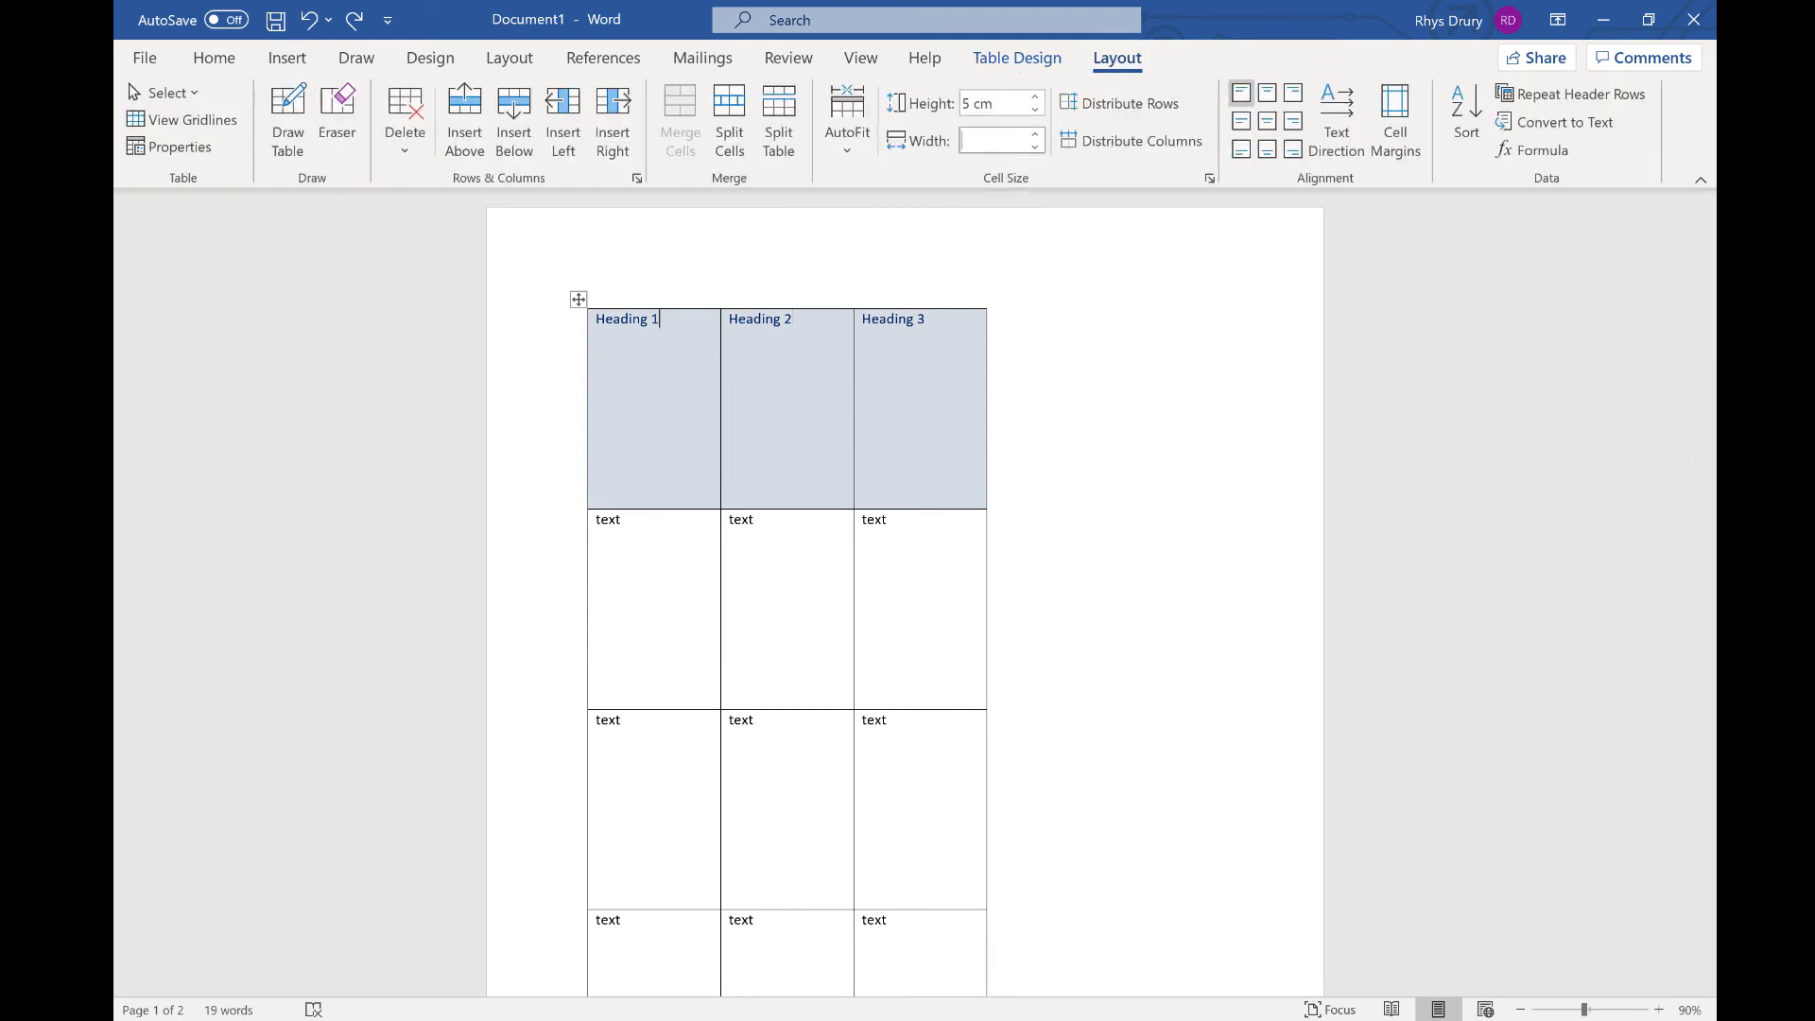
click(1118, 151)
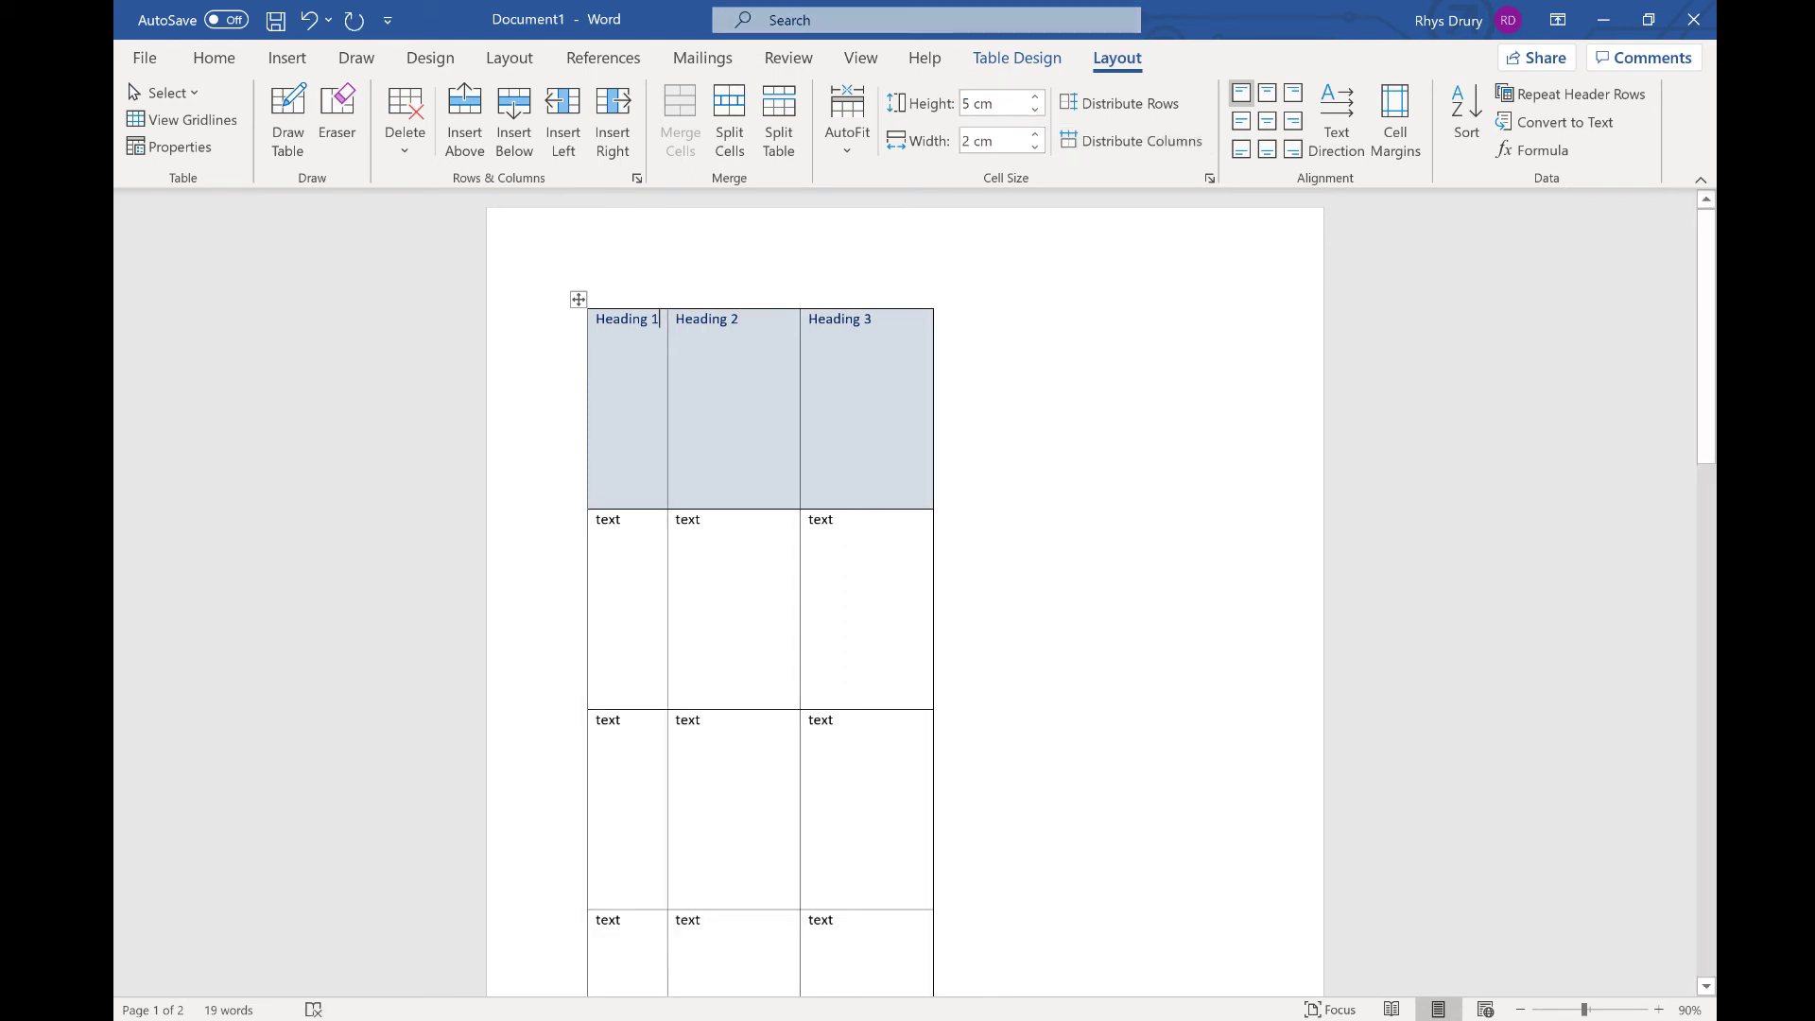
click(578, 301)
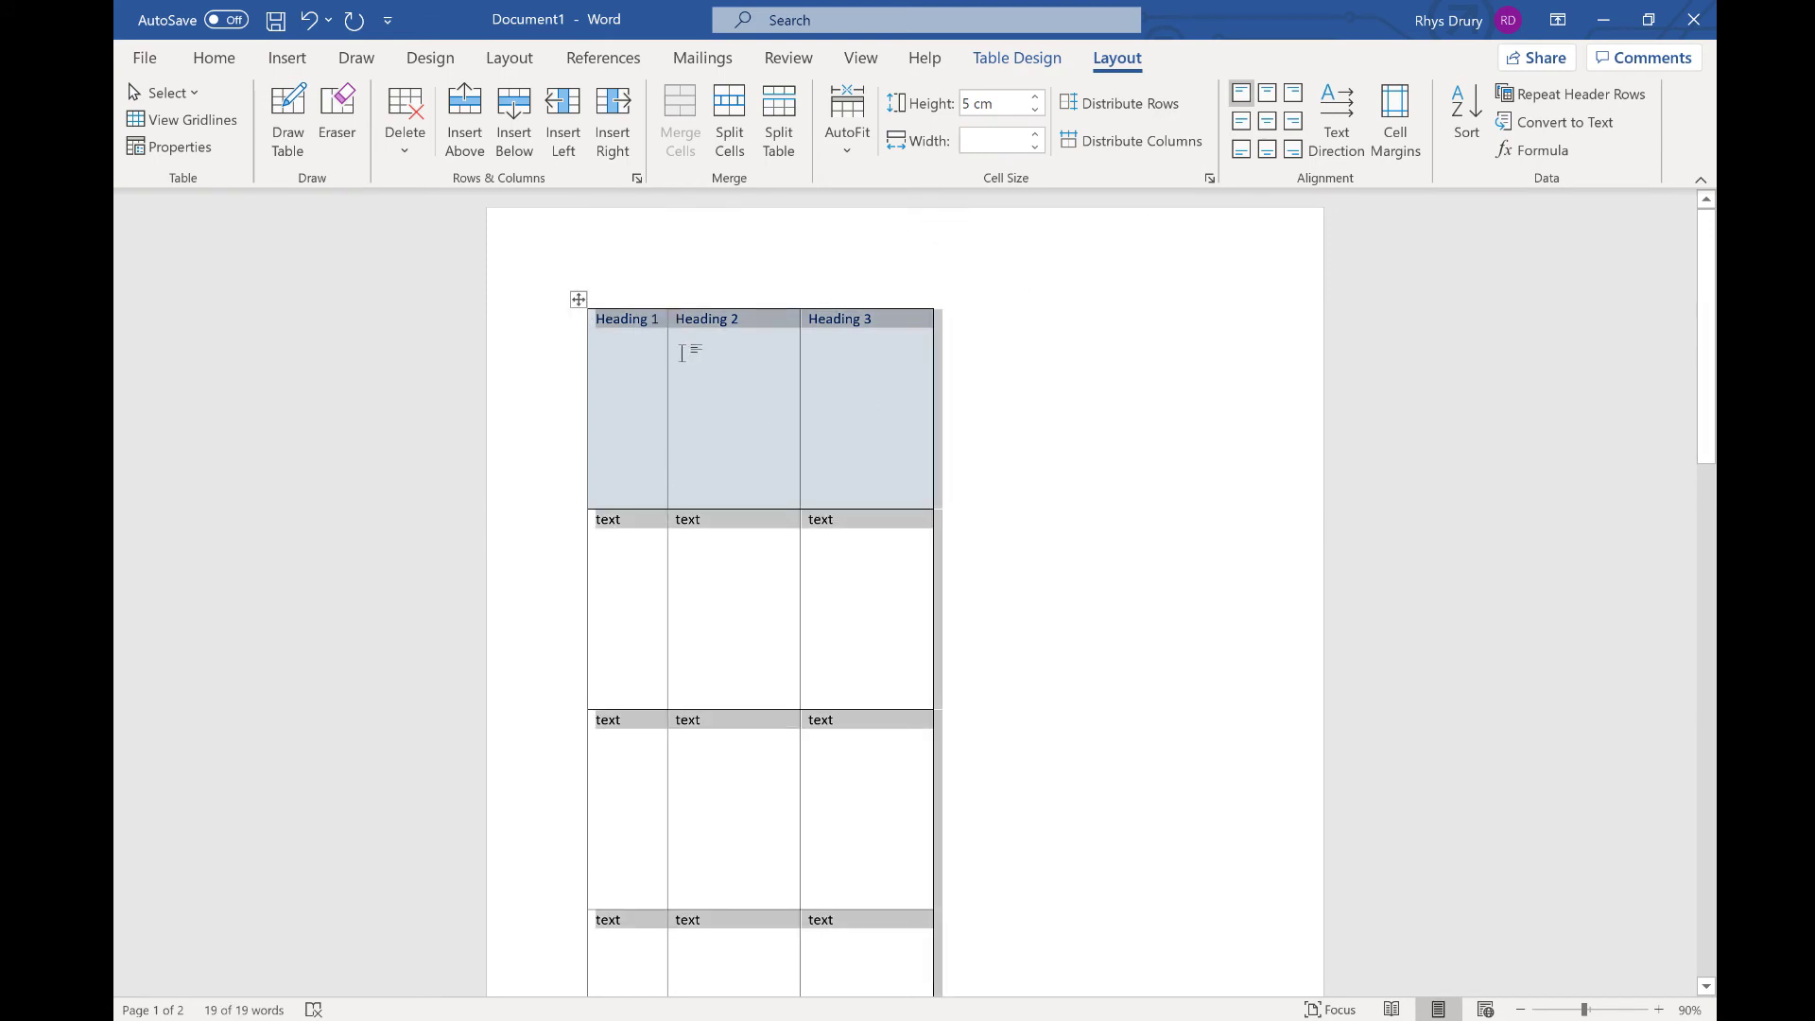
click(1142, 144)
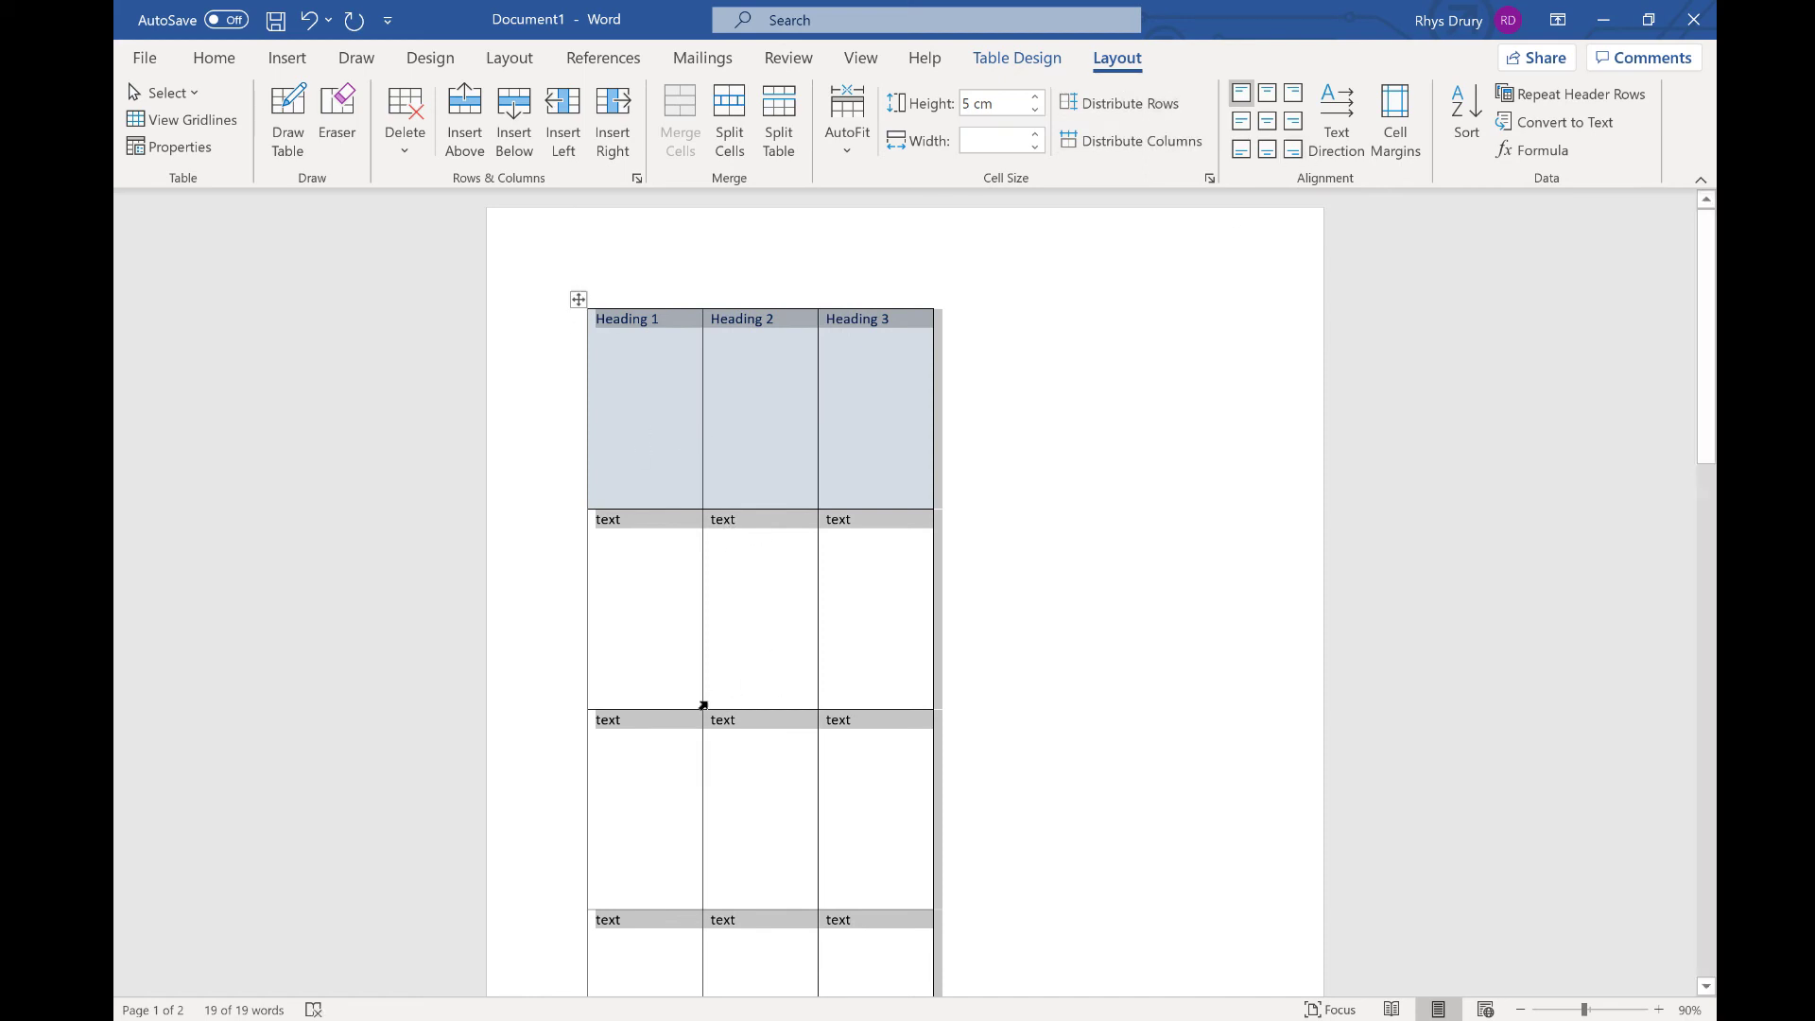
Shrink the second row, then distribute all rows to an equal 4.45 cm height
drag(681, 709, 697, 578)
click(579, 300)
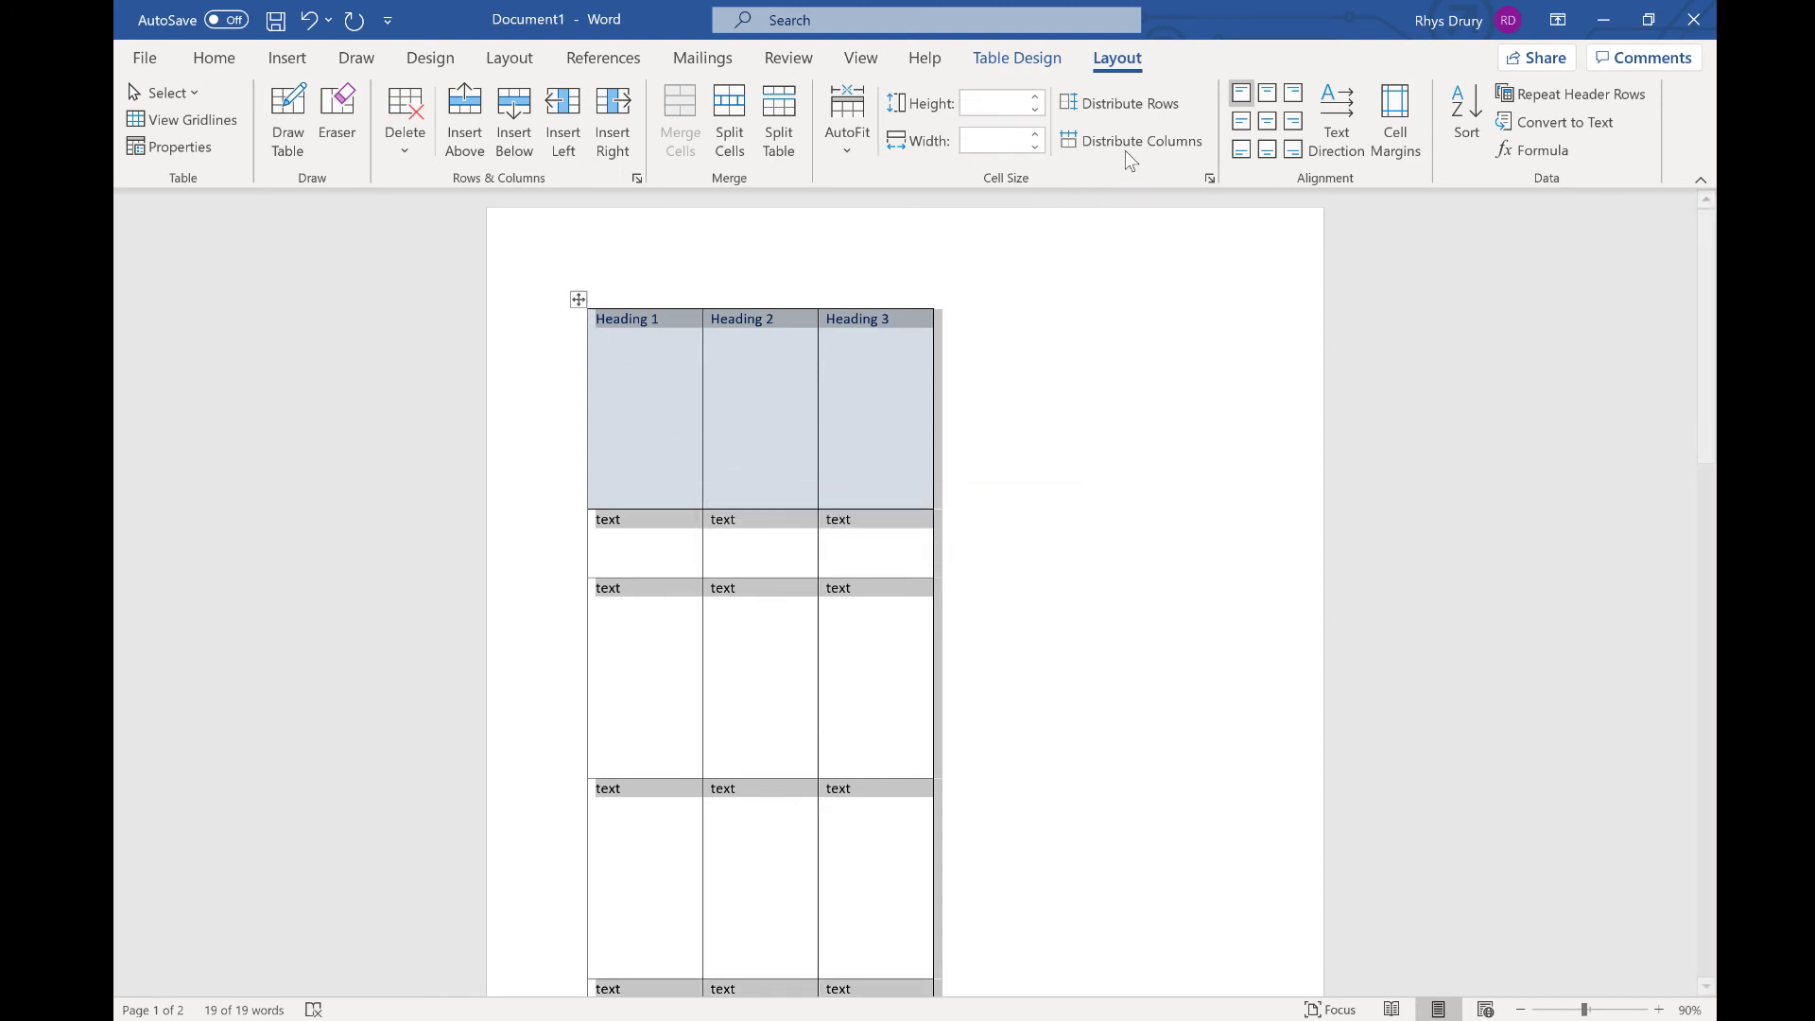
click(1126, 110)
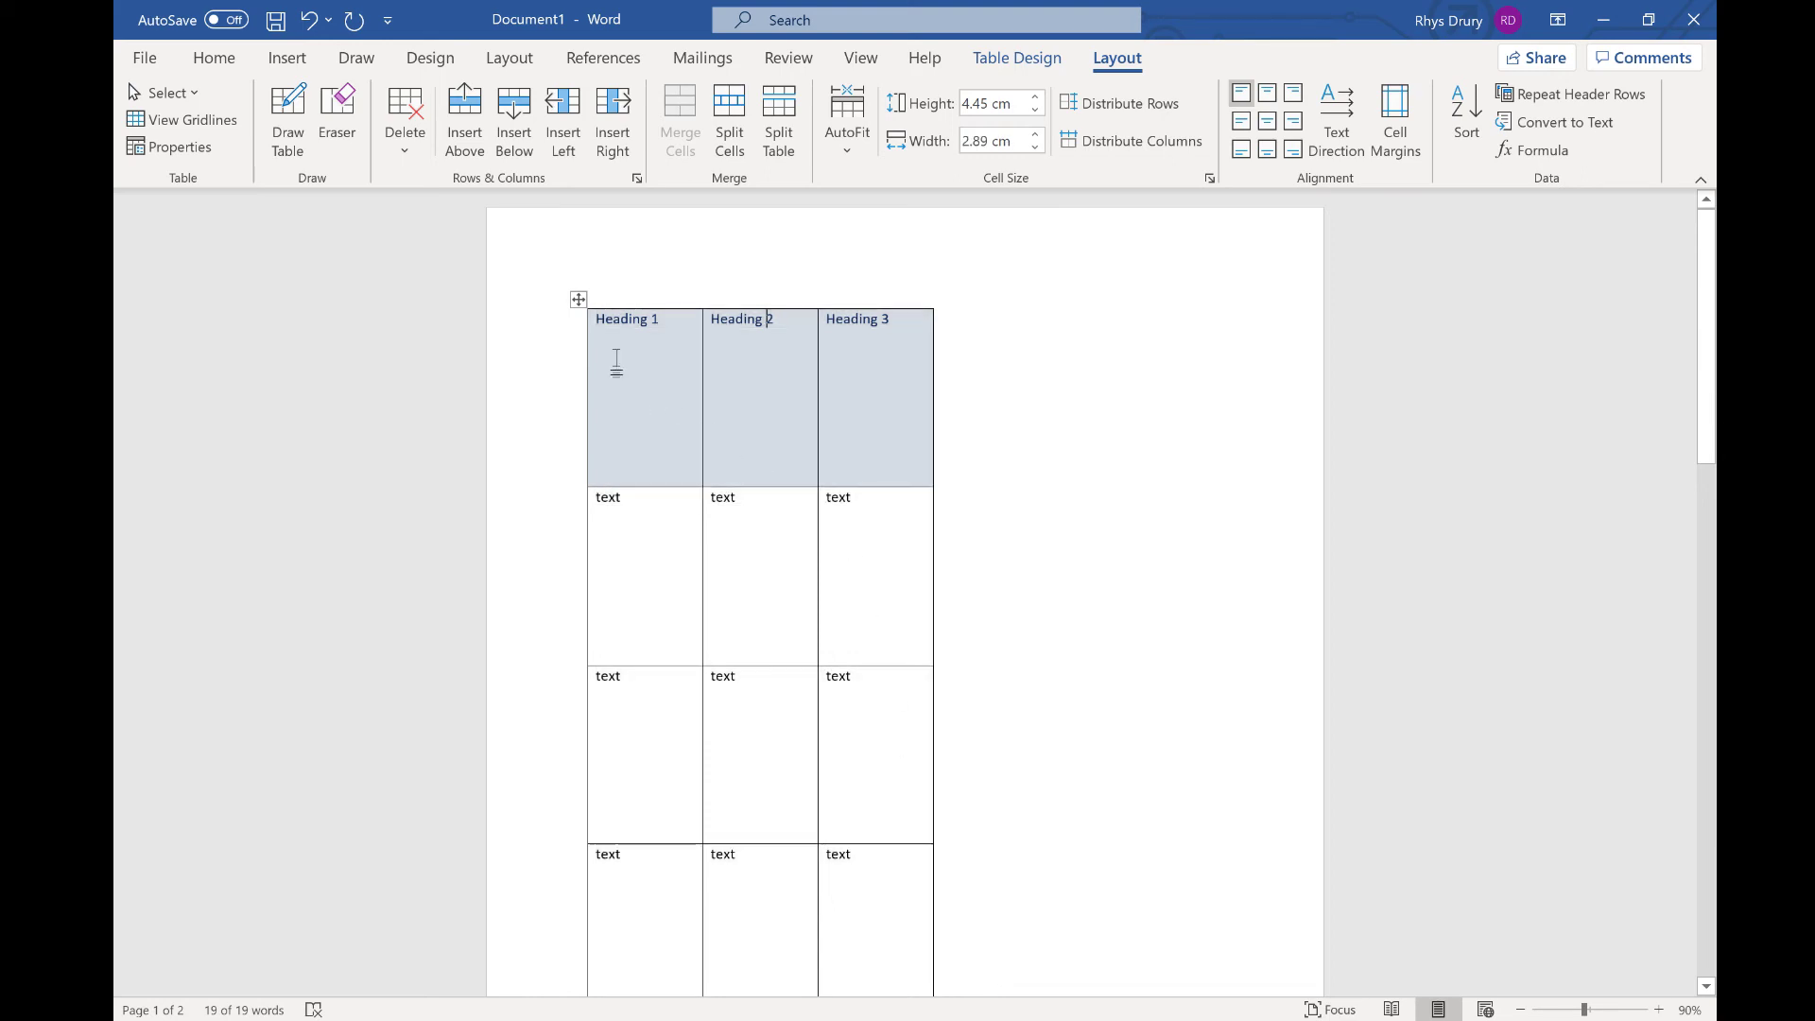
click(578, 300)
click(1266, 93)
click(1268, 122)
click(1241, 121)
click(1242, 150)
click(1267, 152)
click(1294, 150)
click(1294, 121)
click(1293, 93)
click(1330, 136)
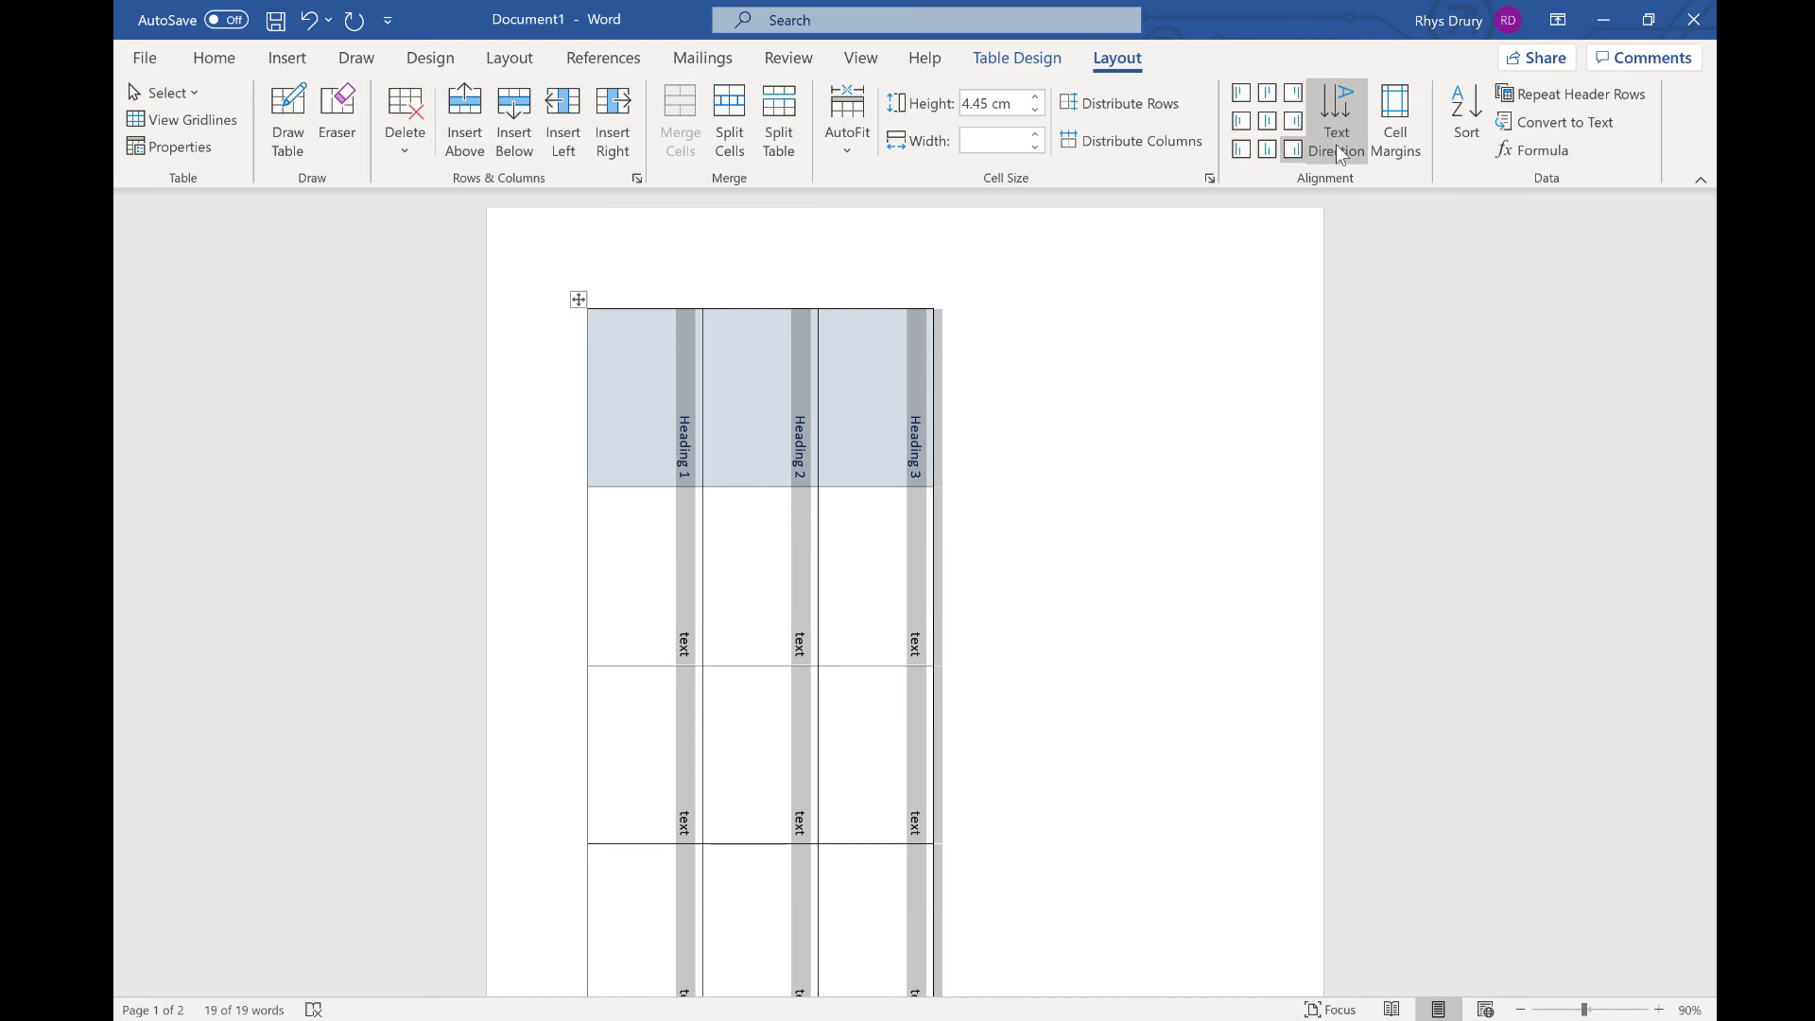
click(1339, 154)
click(1339, 155)
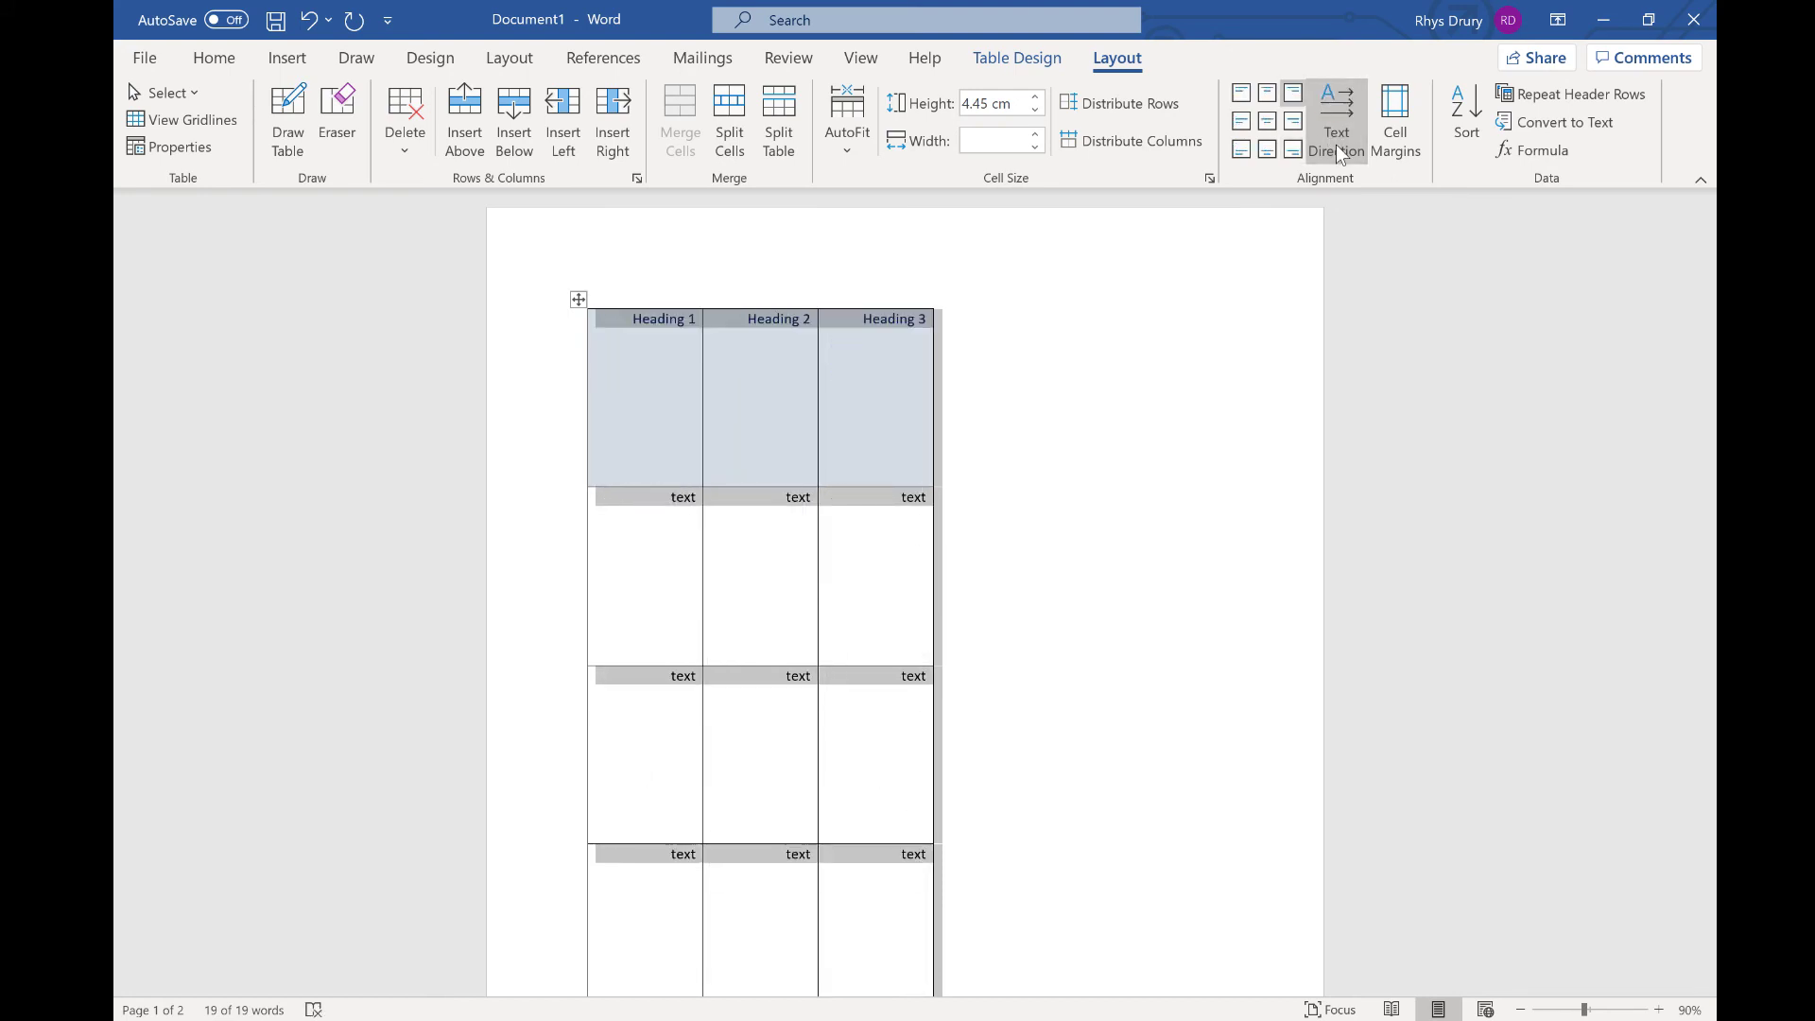
click(1338, 154)
click(1263, 131)
click(1266, 95)
click(1343, 133)
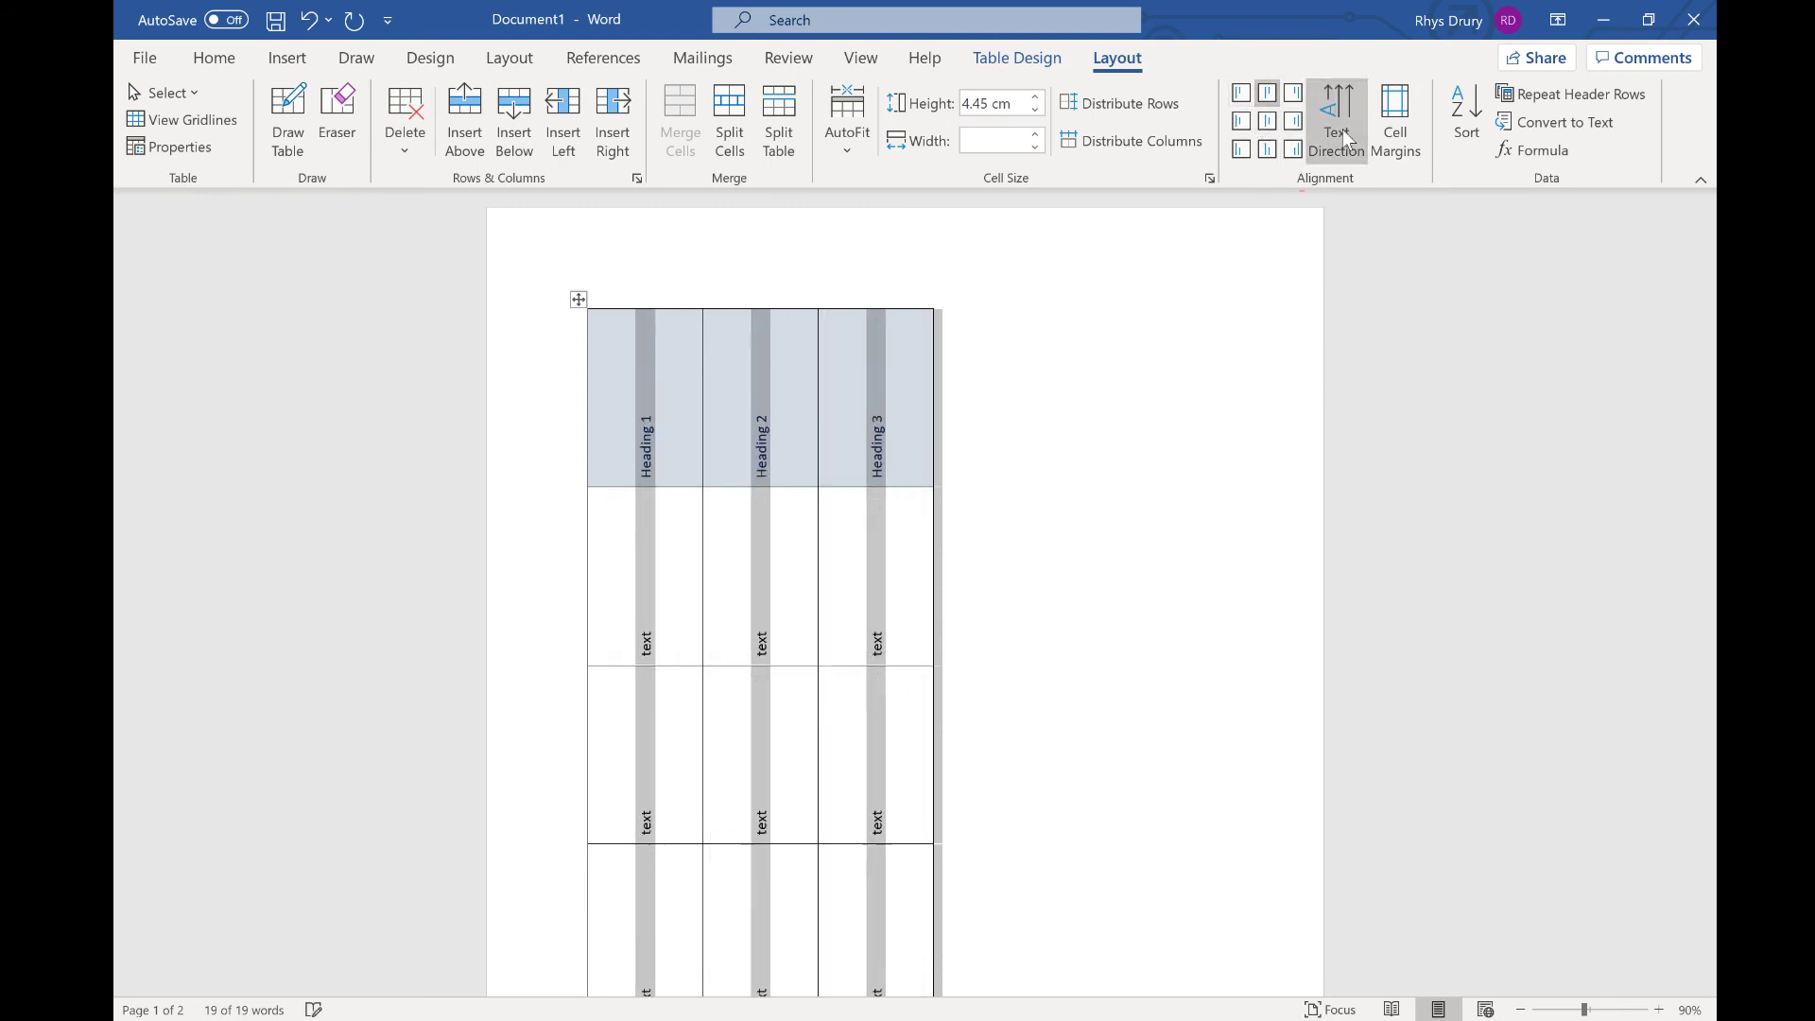
click(1347, 140)
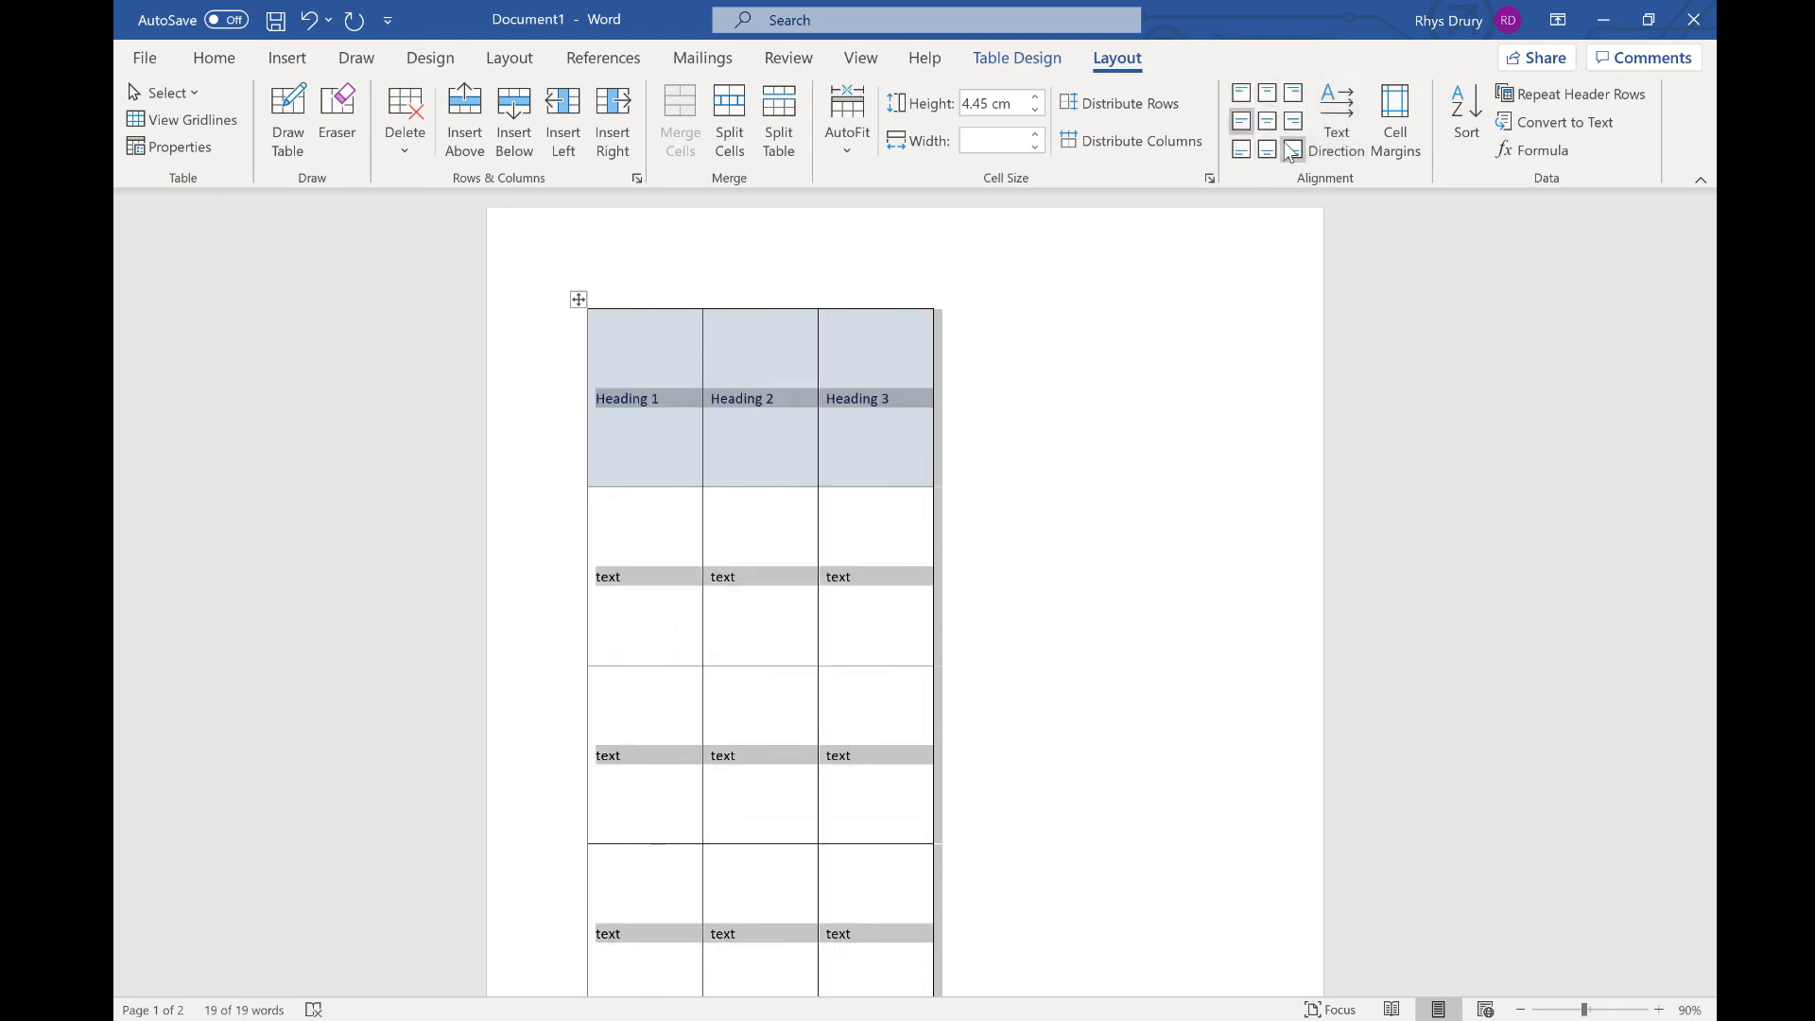
click(1241, 93)
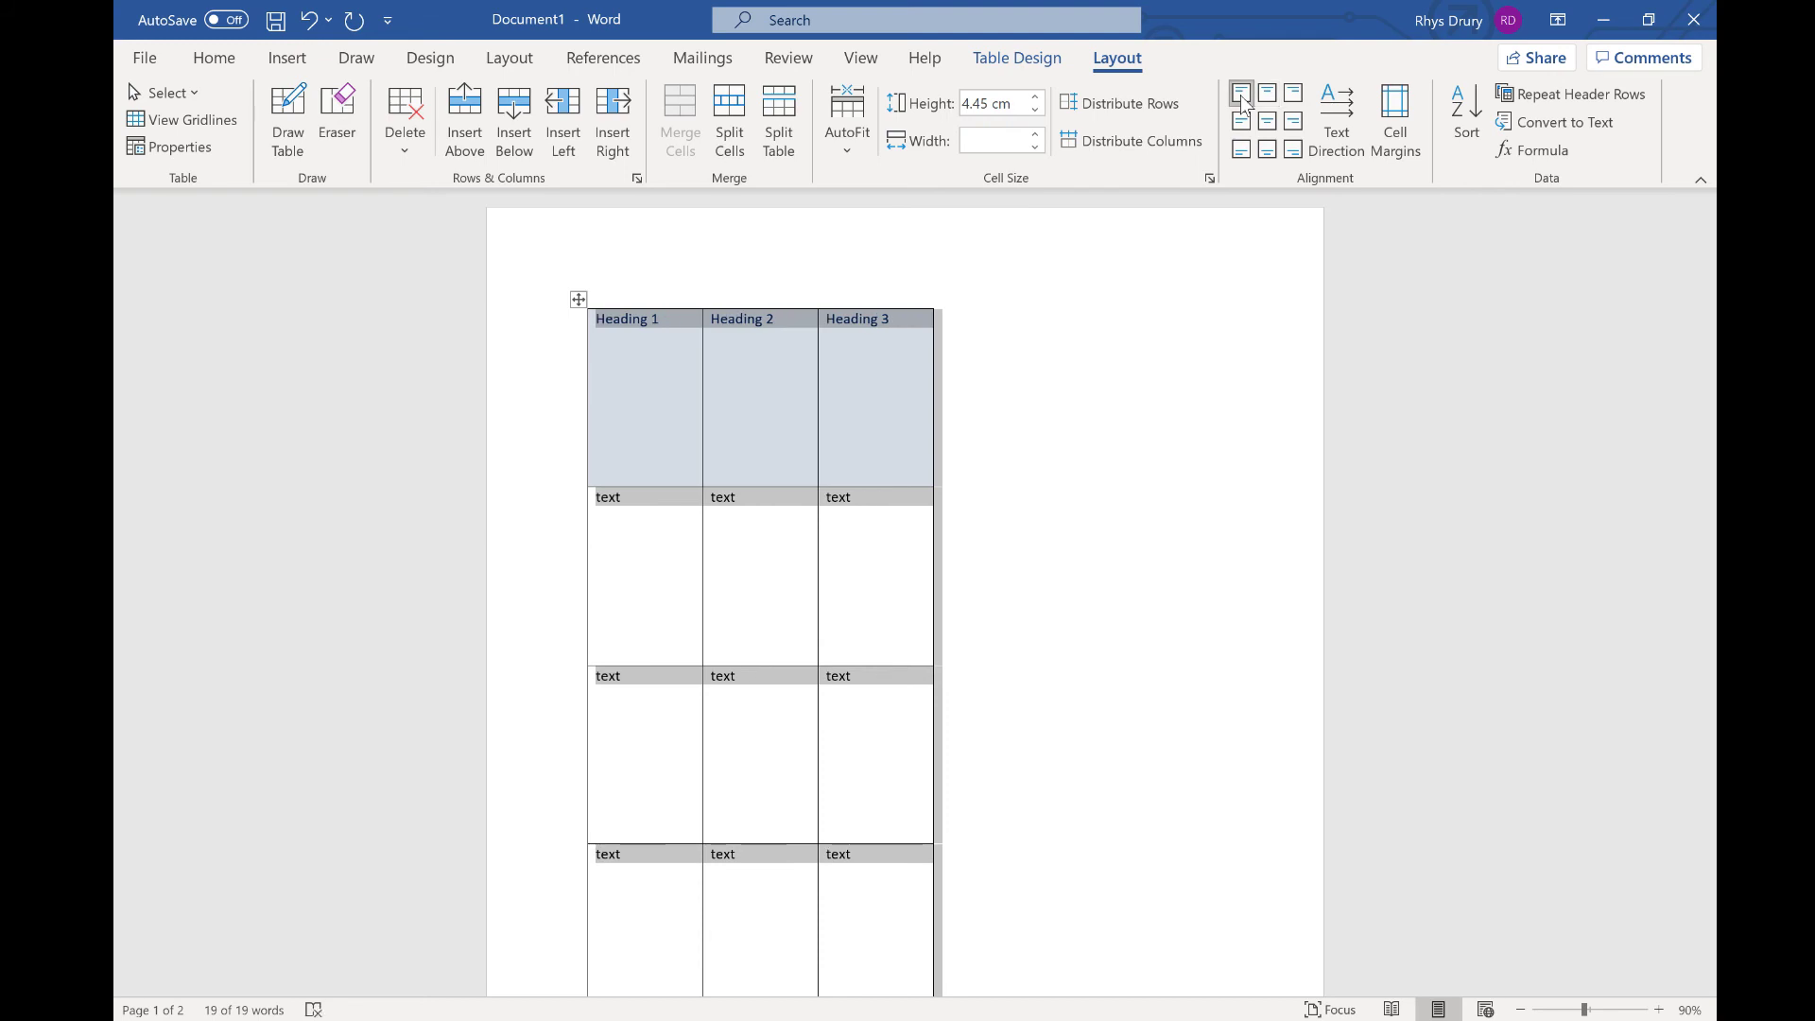
Set AutoFit to Fixed Column Width, then add long filler text after Heading 1 and Heading 2
click(850, 159)
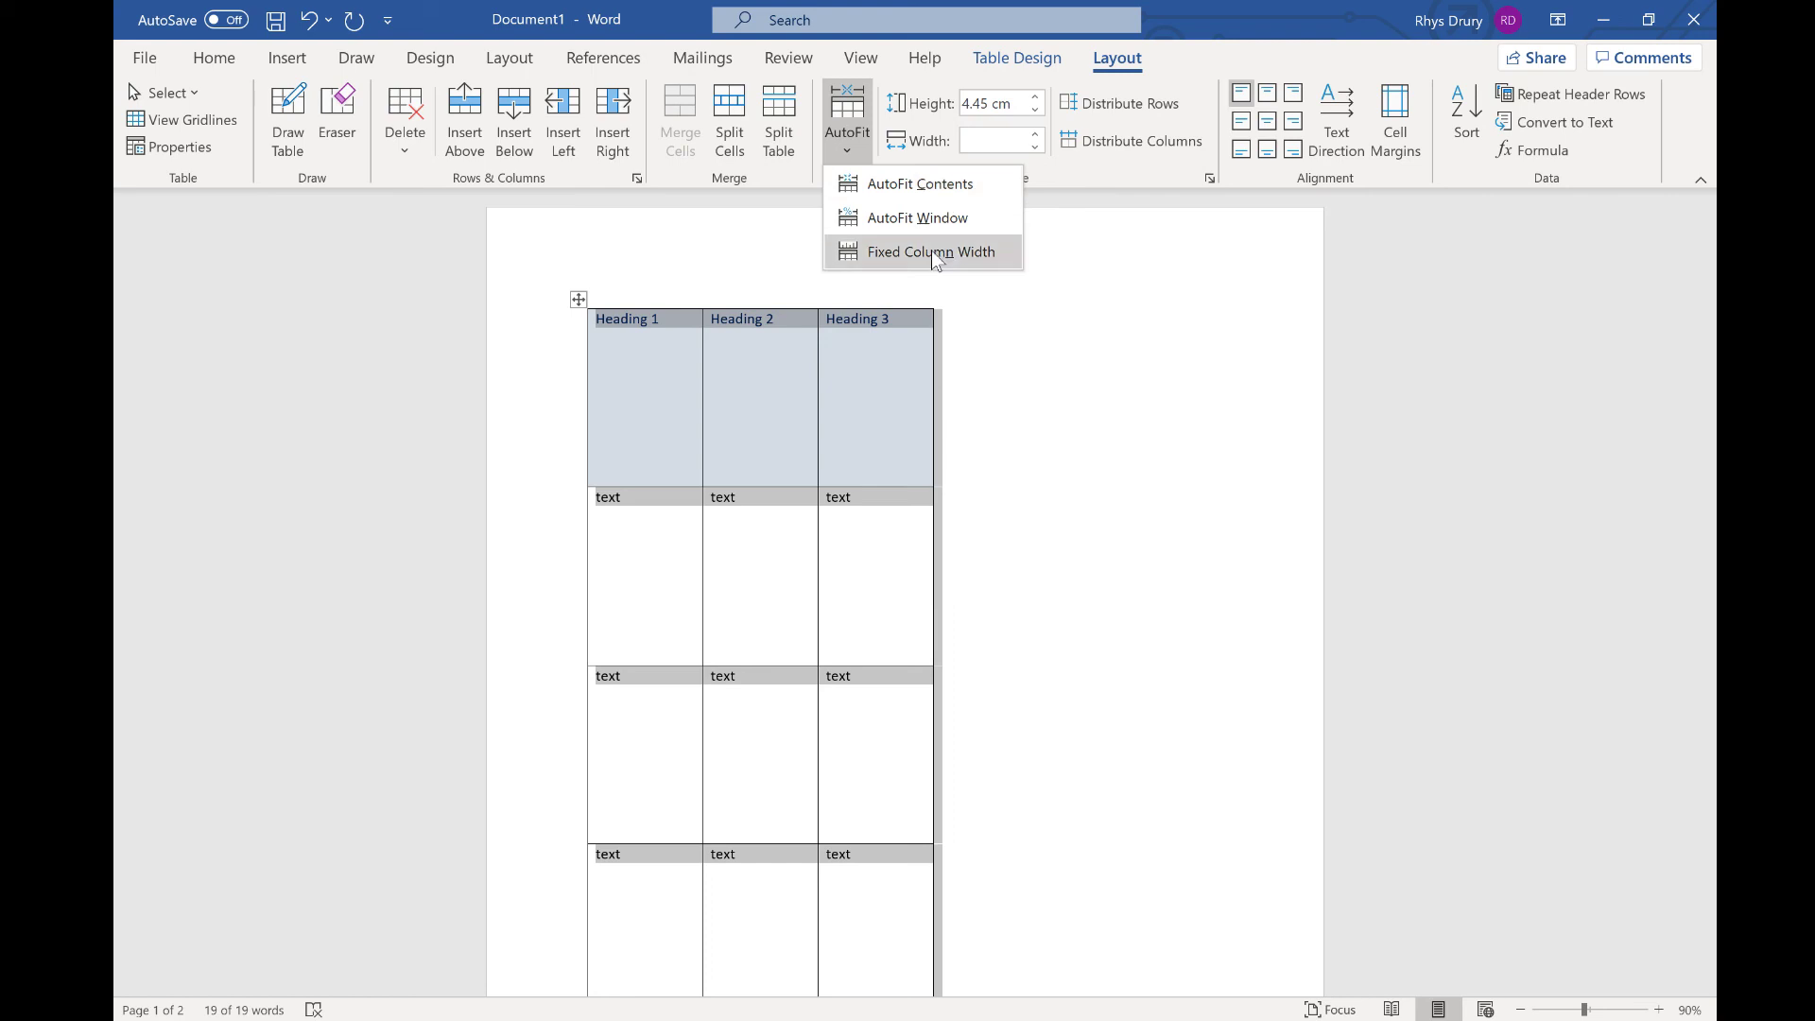
click(931, 251)
click(655, 361)
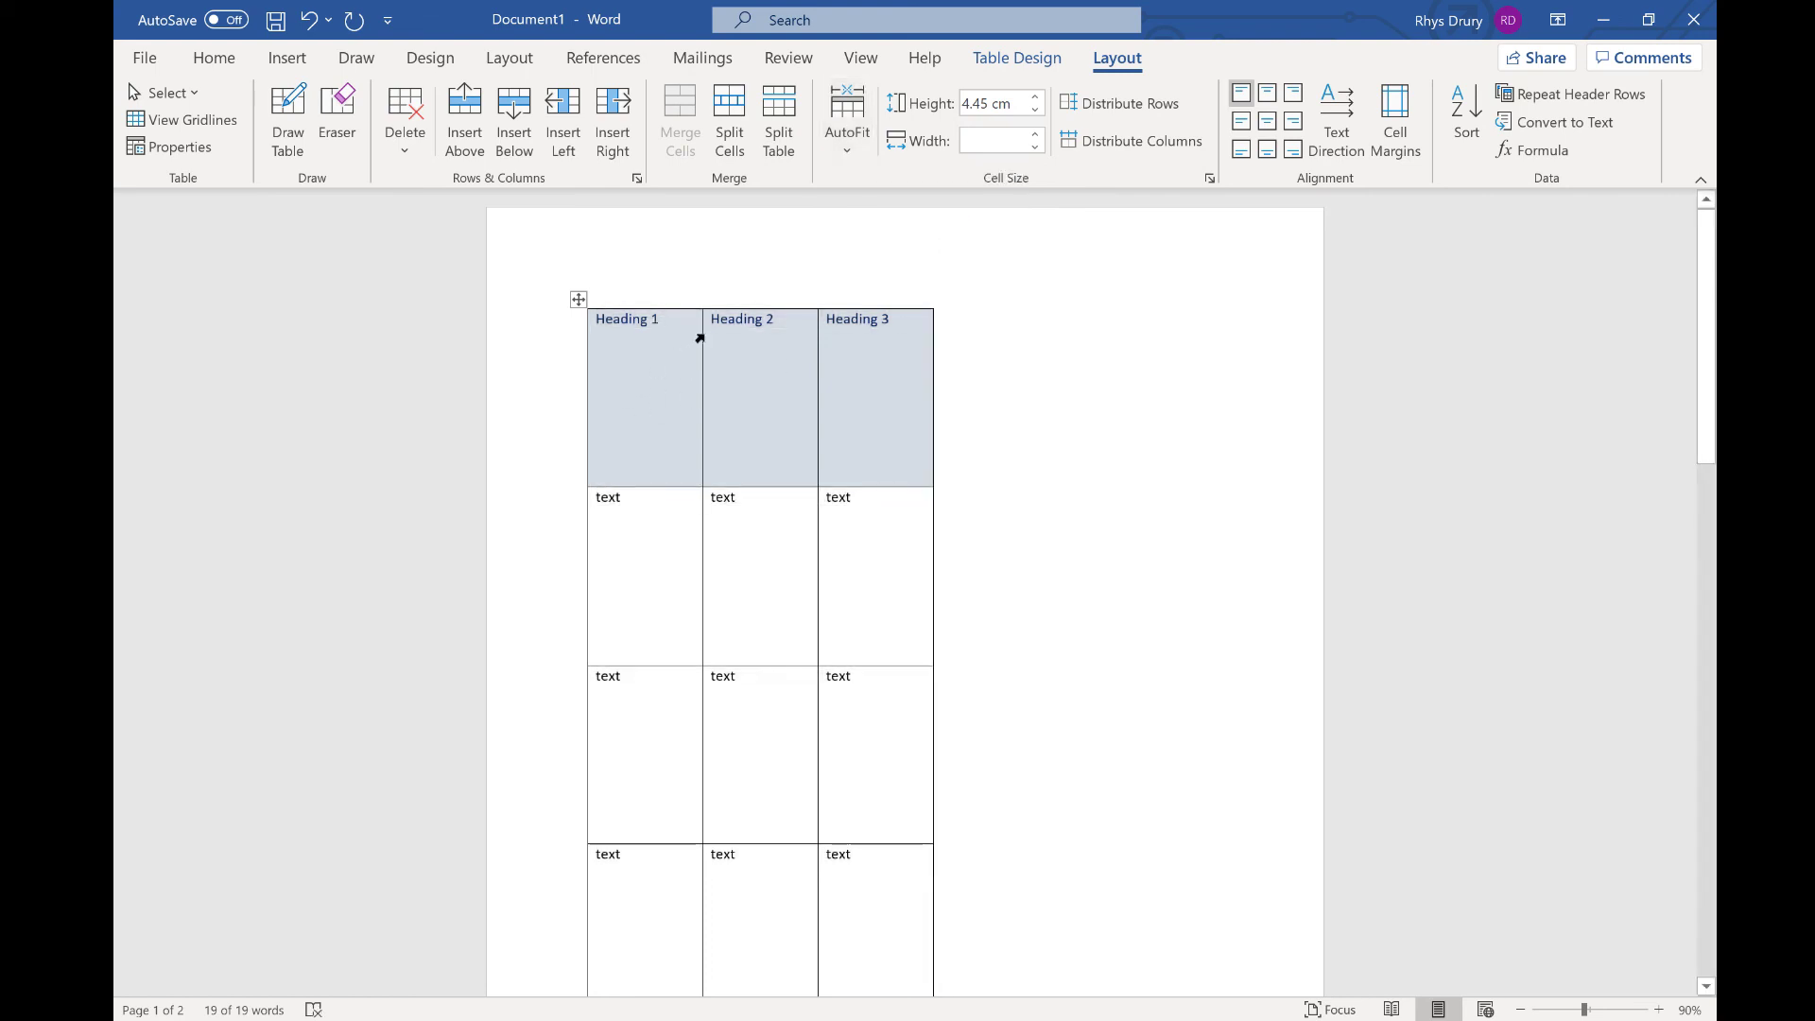
text(dfdsfdsfdsfdsfdsfdsfds)
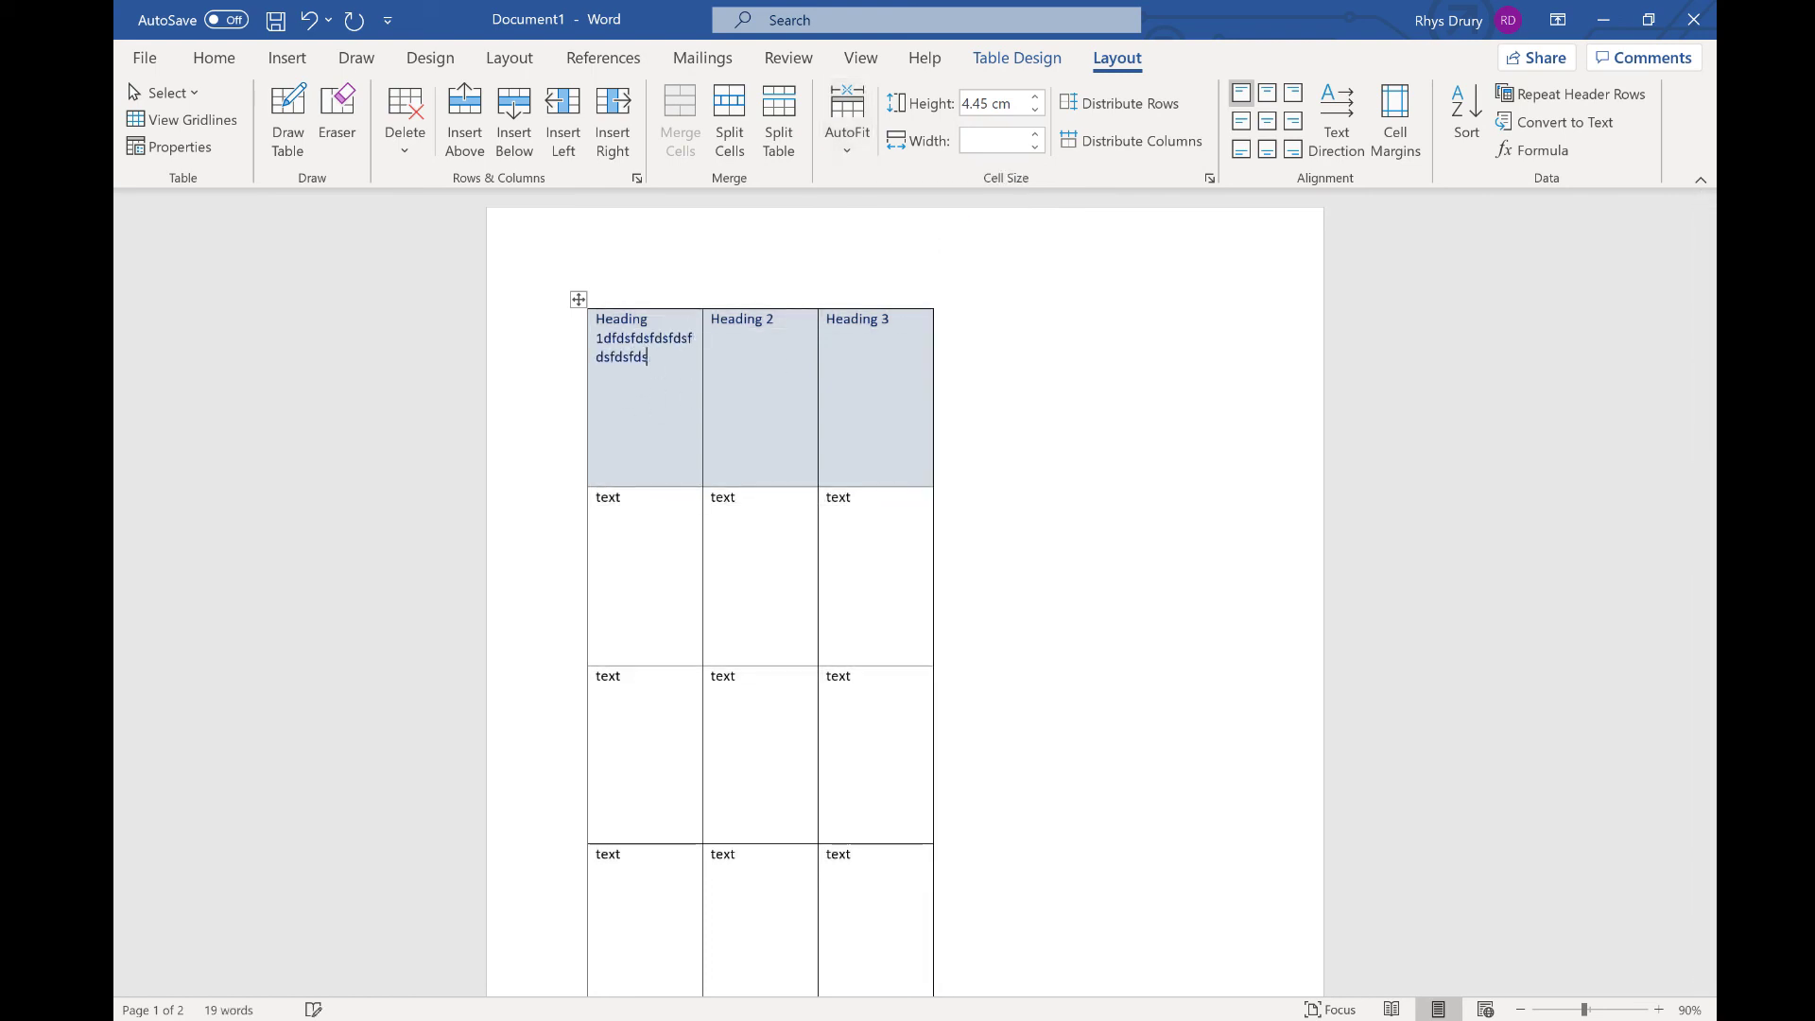
text(fdsfdsfdsfsfsdfdsfdsfdsfdsfsdfsdfsd)
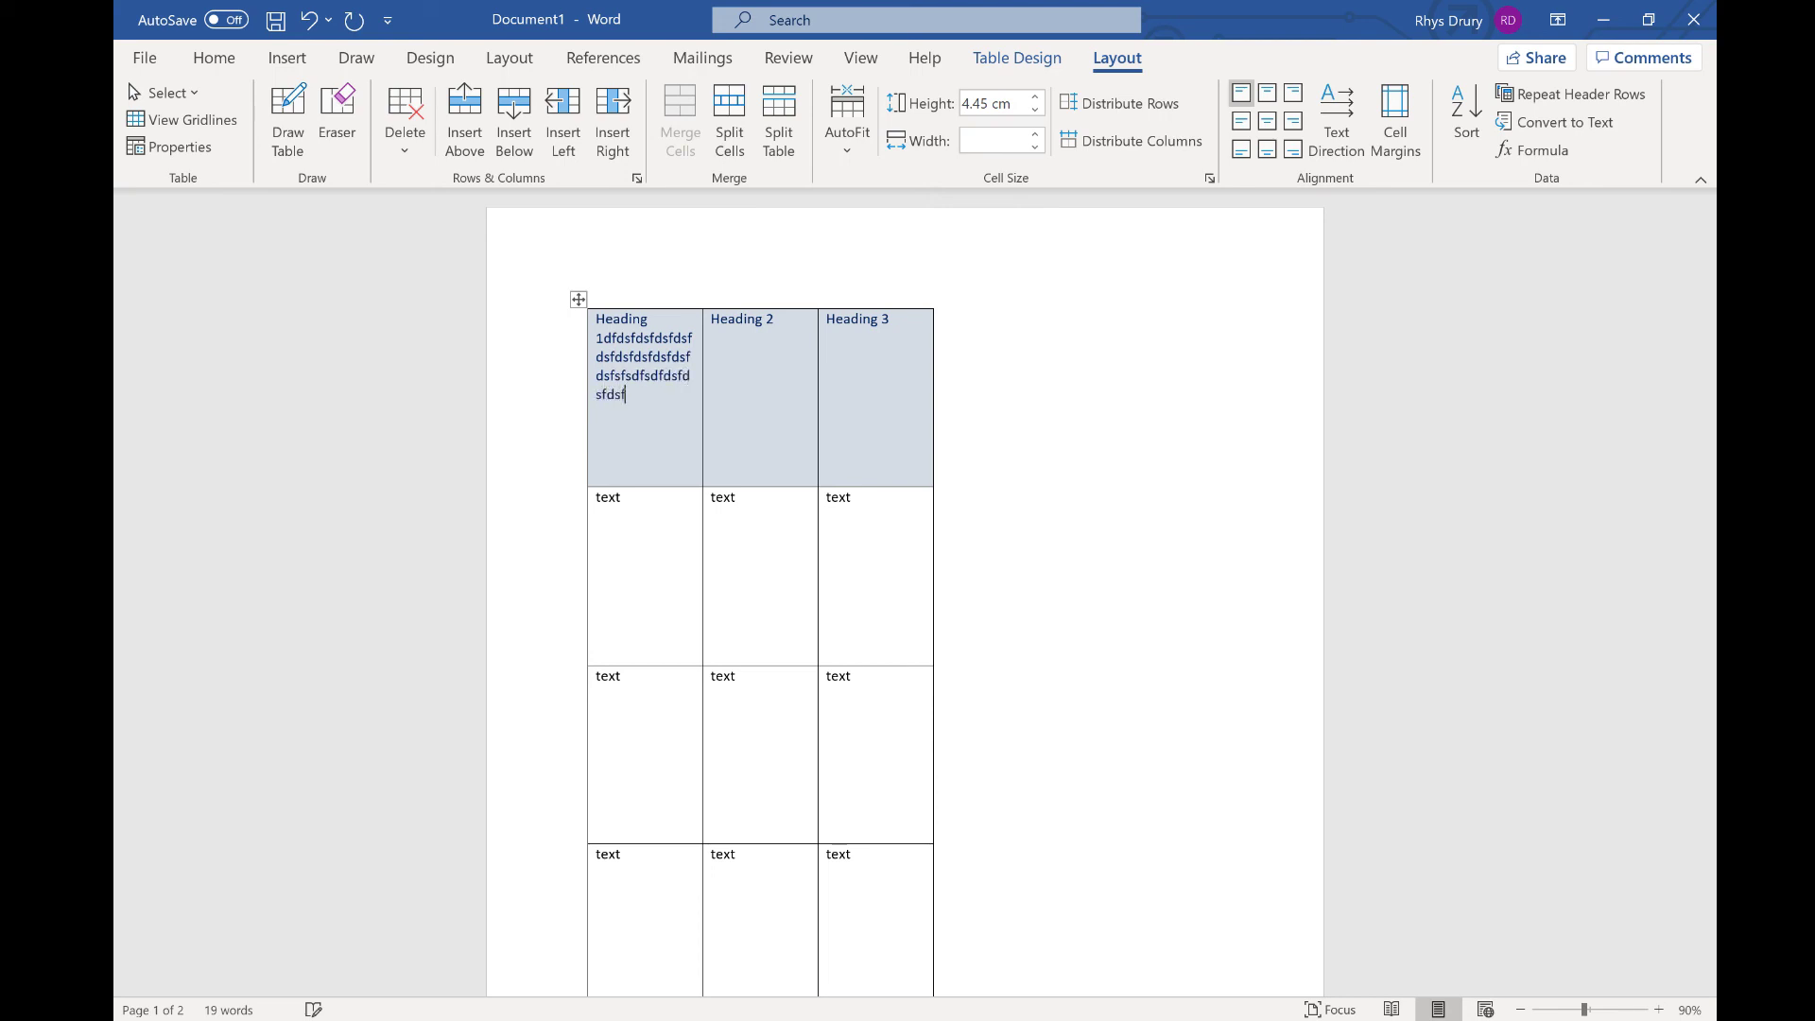
click(814, 350)
text(sdadsadasda)
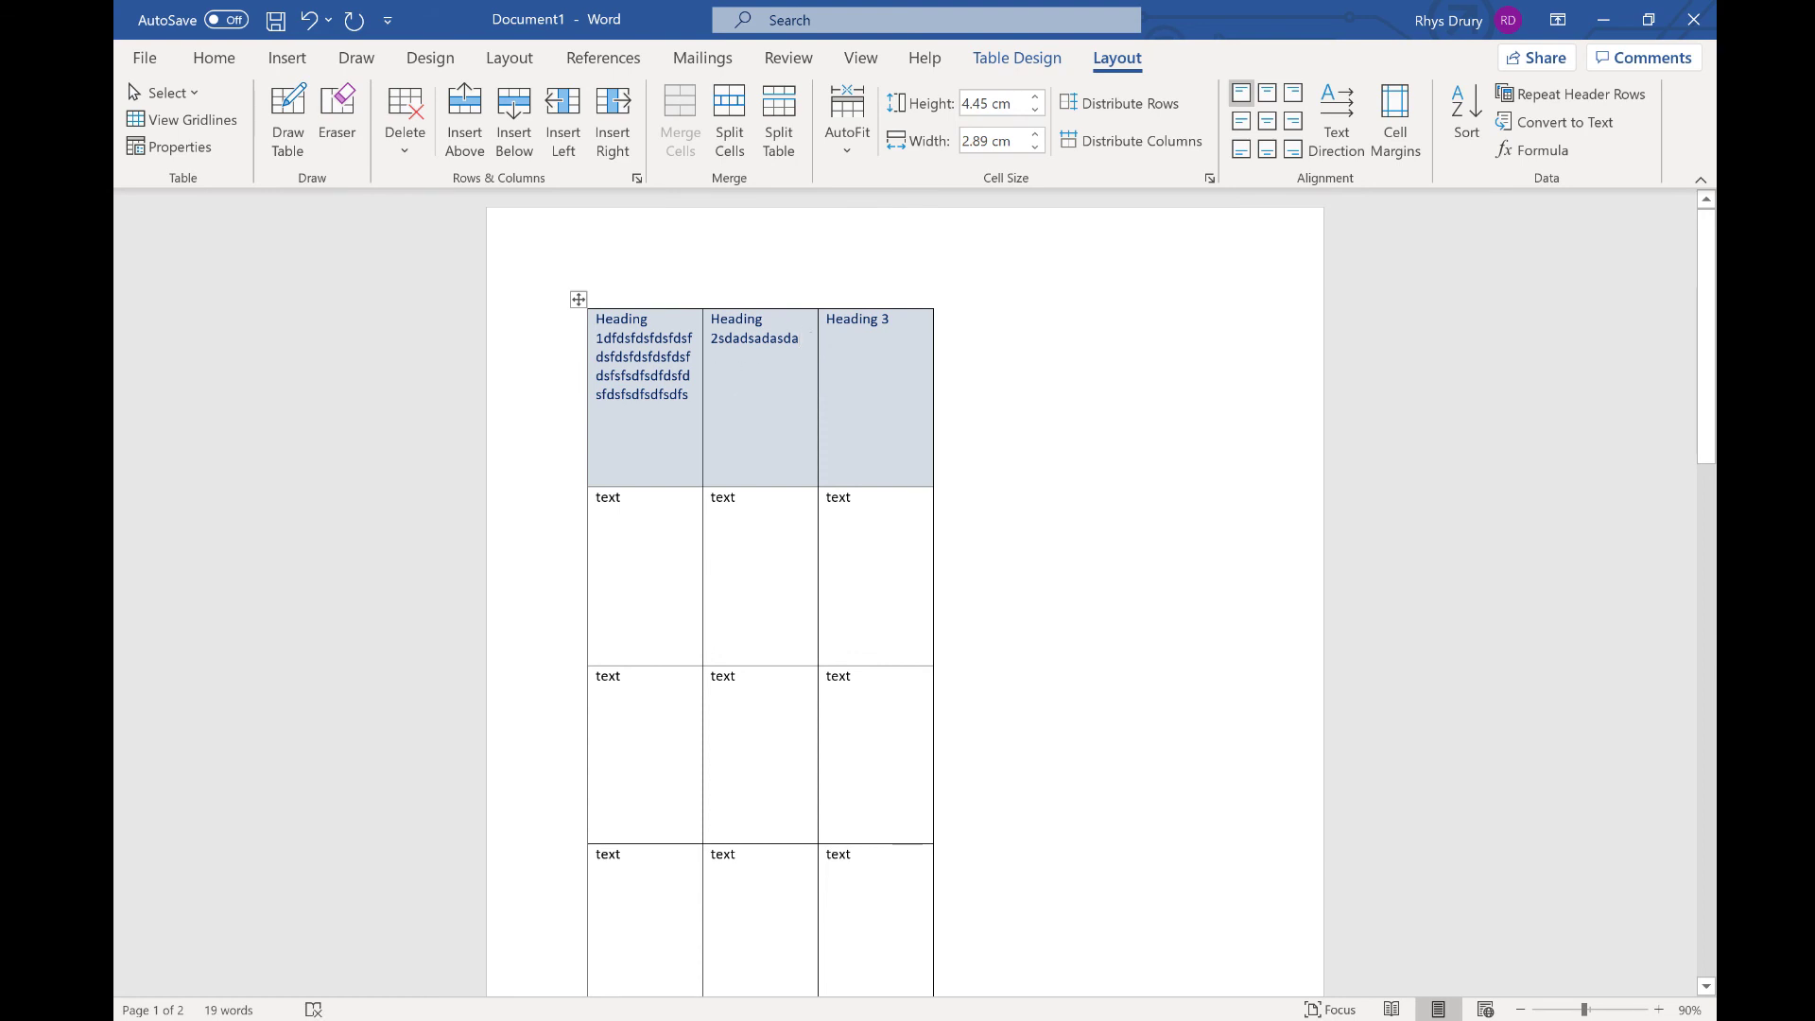
click(1121, 648)
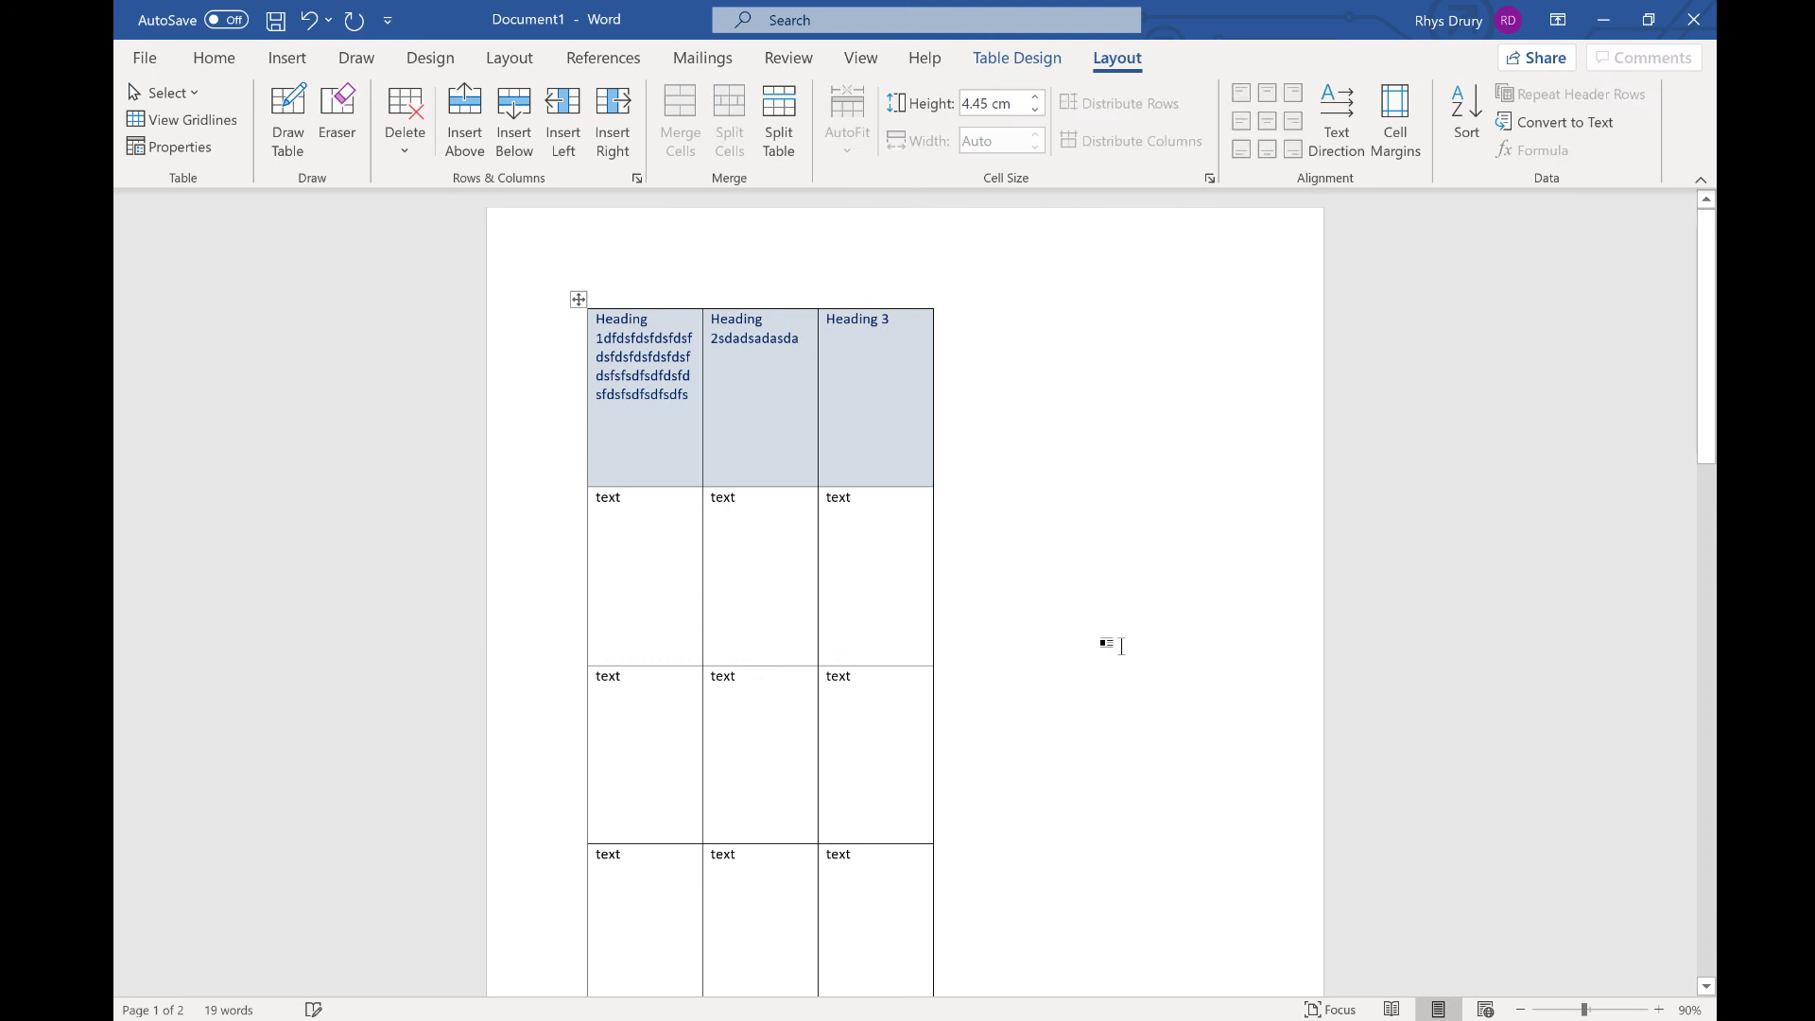